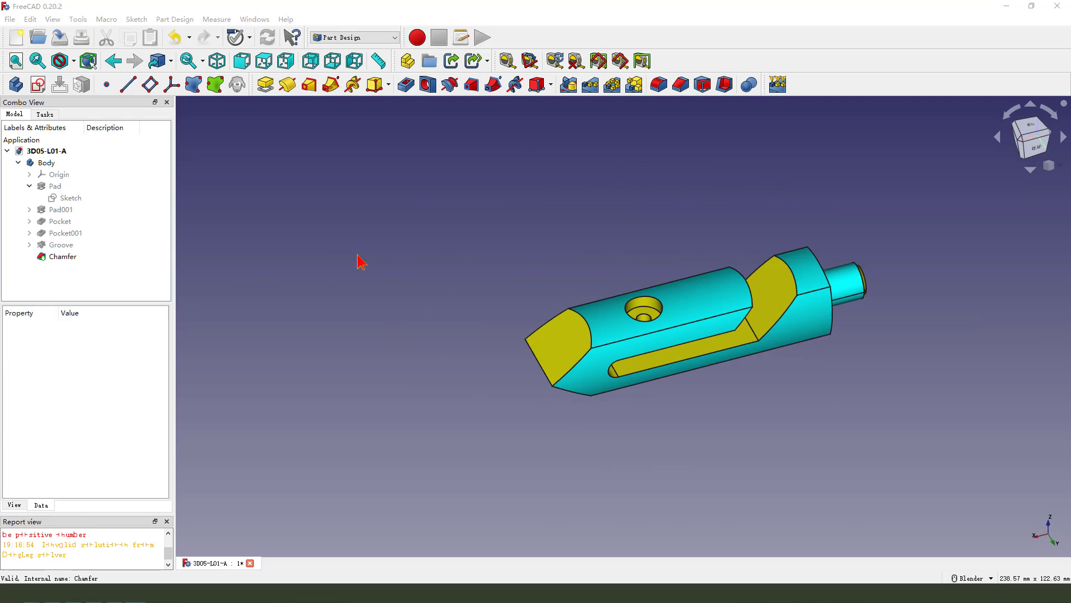
Step: Circle and mark up the finished cyan part on screen
mouse_move(495, 212)
left_mouse_down()
mouse_move(700, 154)
mouse_move(470, 315)
left_mouse_up()
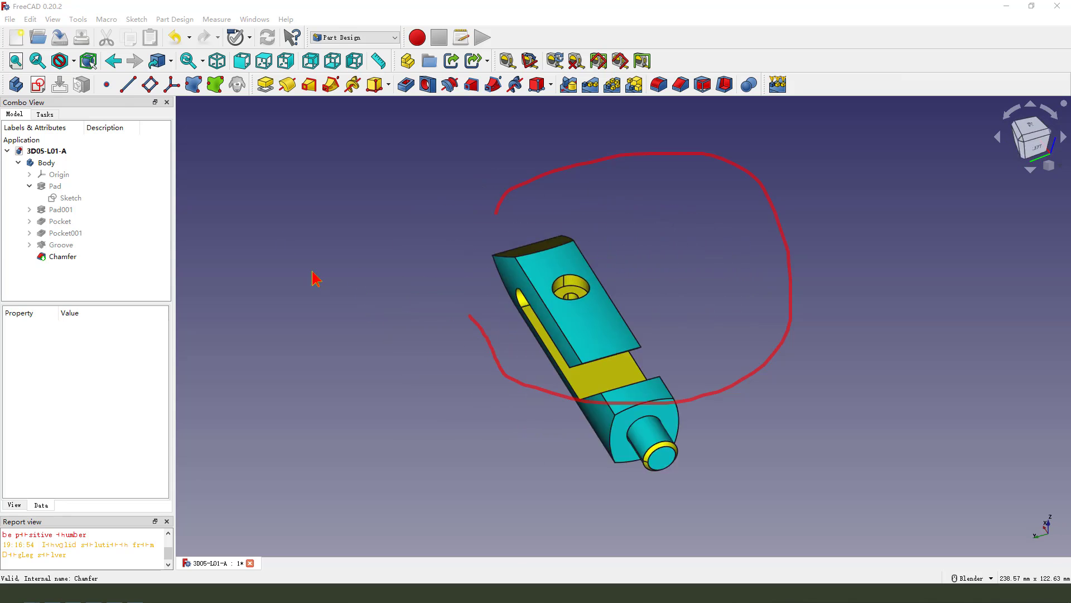
mouse_move(312, 272)
left_mouse_down()
mouse_move(64, 25)
mouse_move(139, 59)
left_mouse_up()
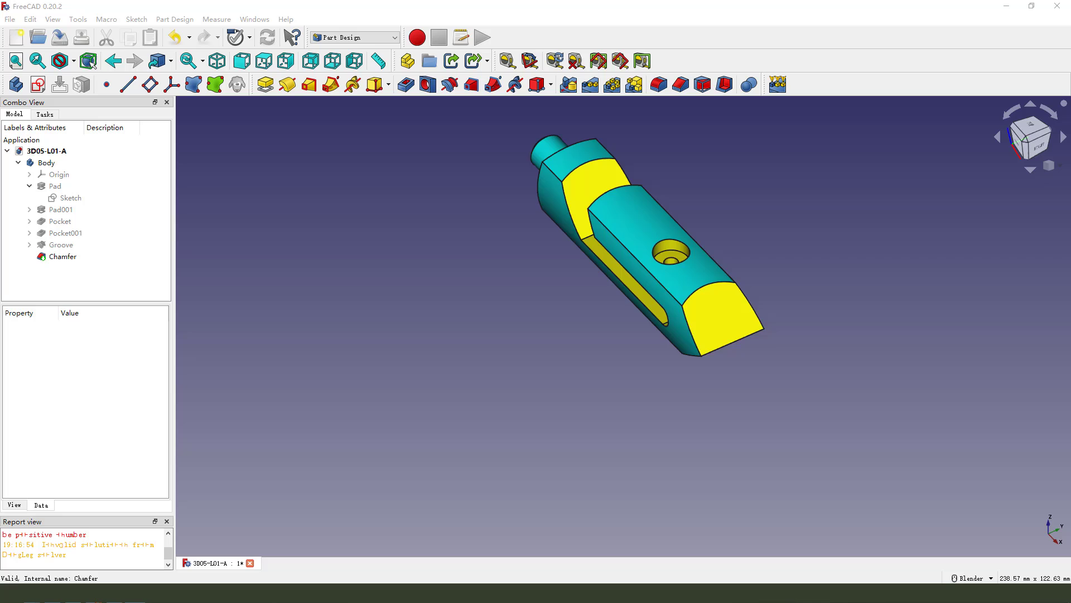
Step: In the 011.png drawing, mark the isometric and M-M section views, then clear the marks
key("alt+Tab")
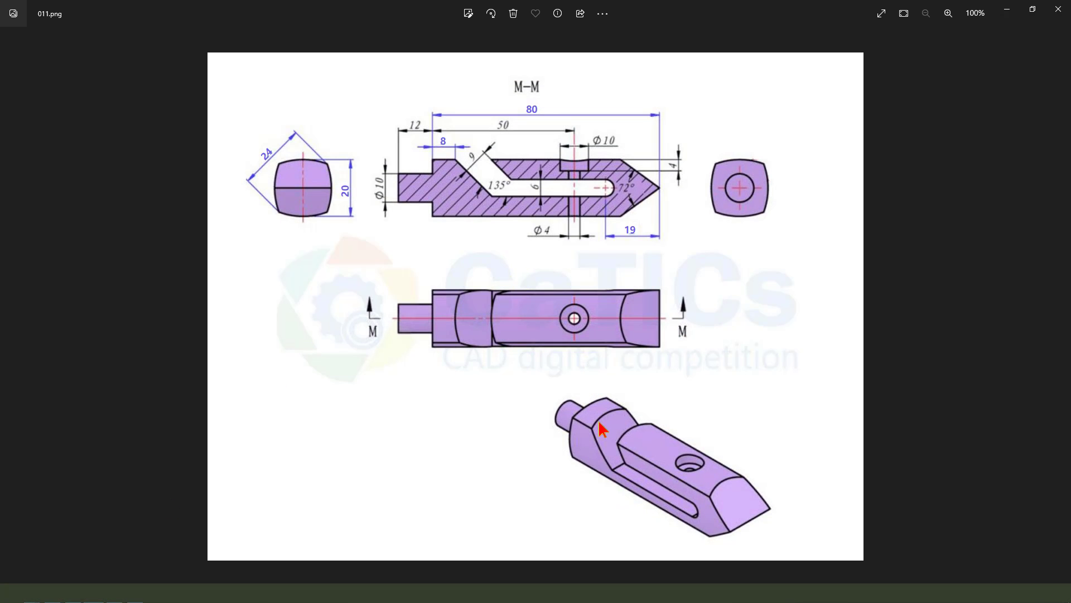
left_click_drag(674, 393, 550, 468)
left_click_drag(439, 249, 658, 249)
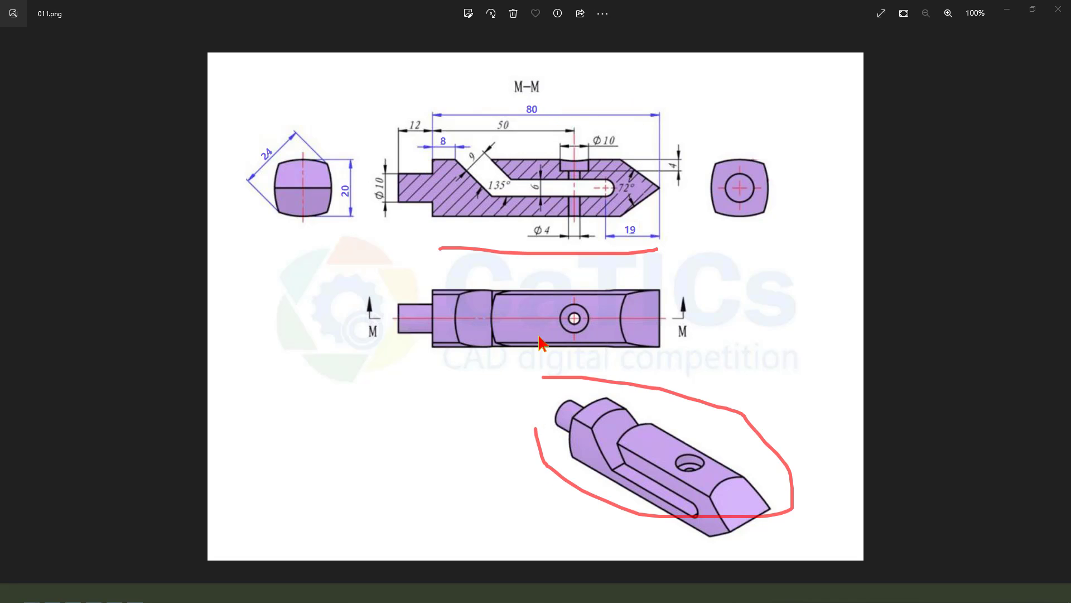
key("Escape")
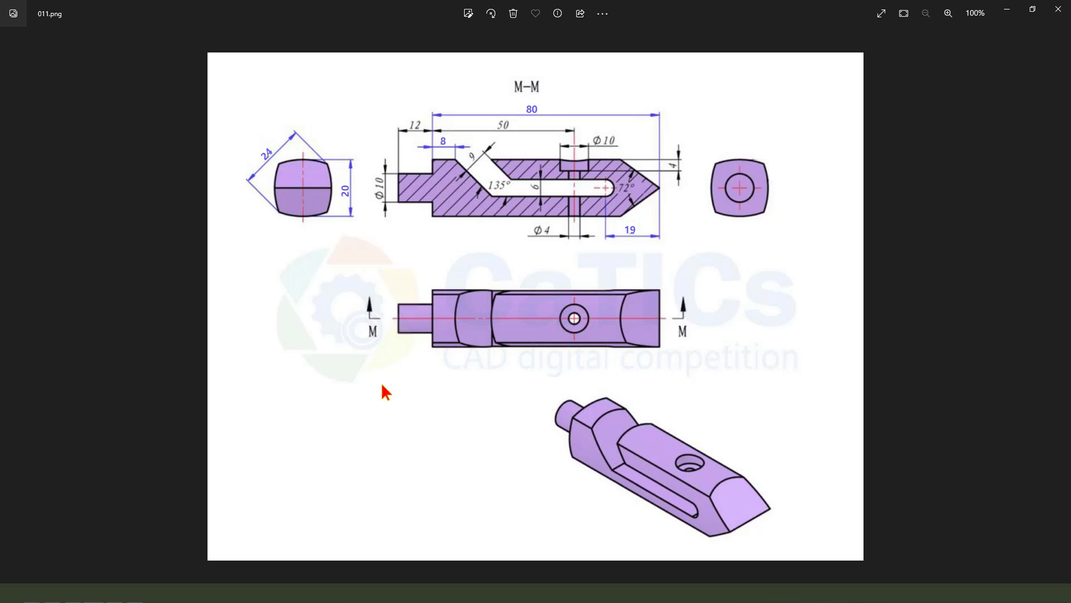
Step: Back in FreeCAD, create a new Unnamed1 document with an empty Body and begin a sketch
mouse_move(29, 600)
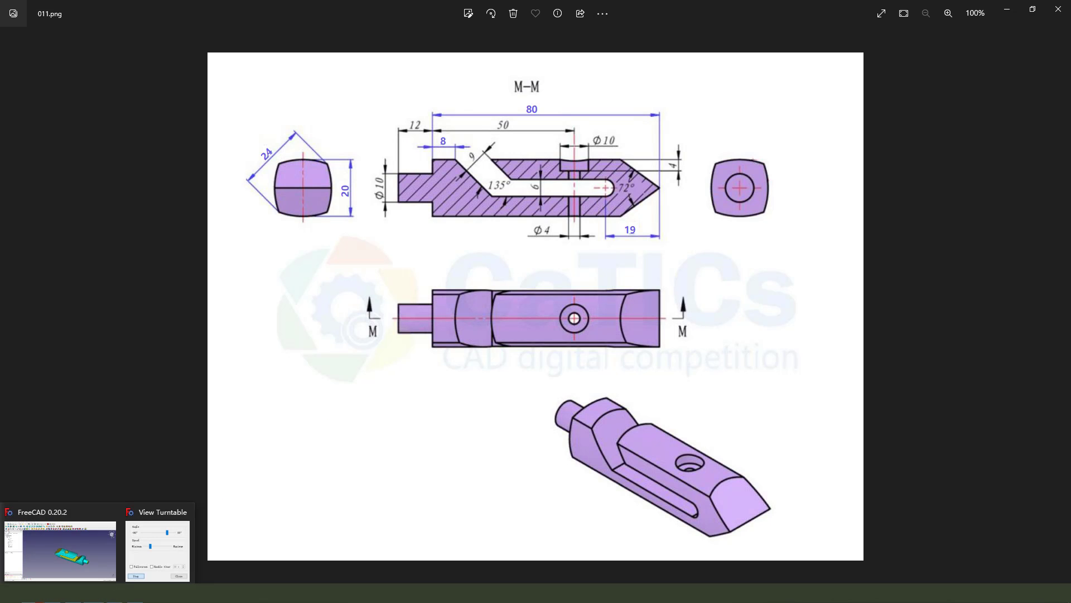
left_click(70, 553)
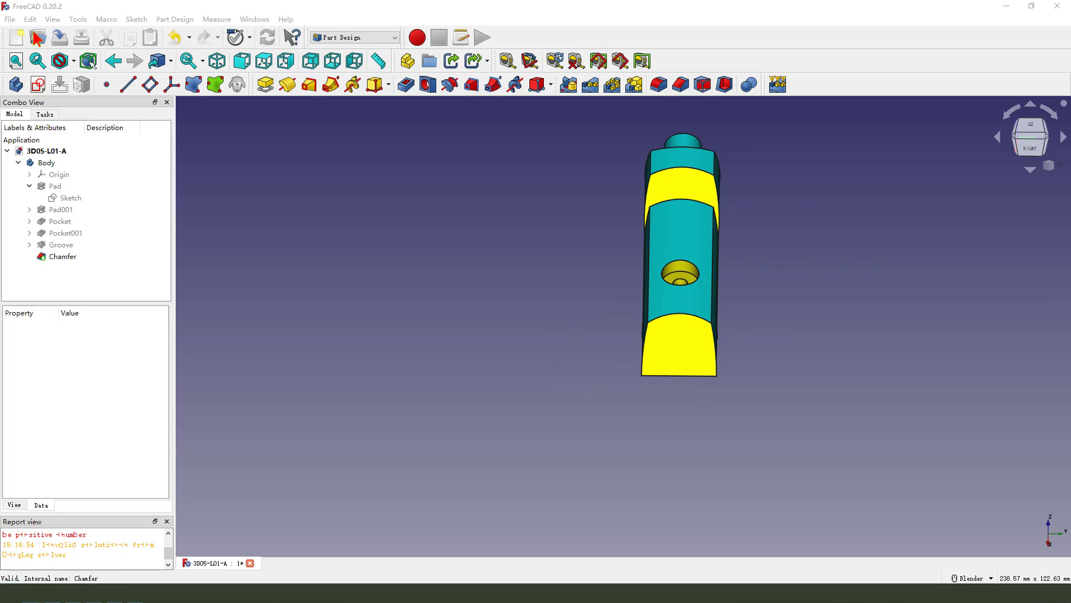
left_click(16, 38)
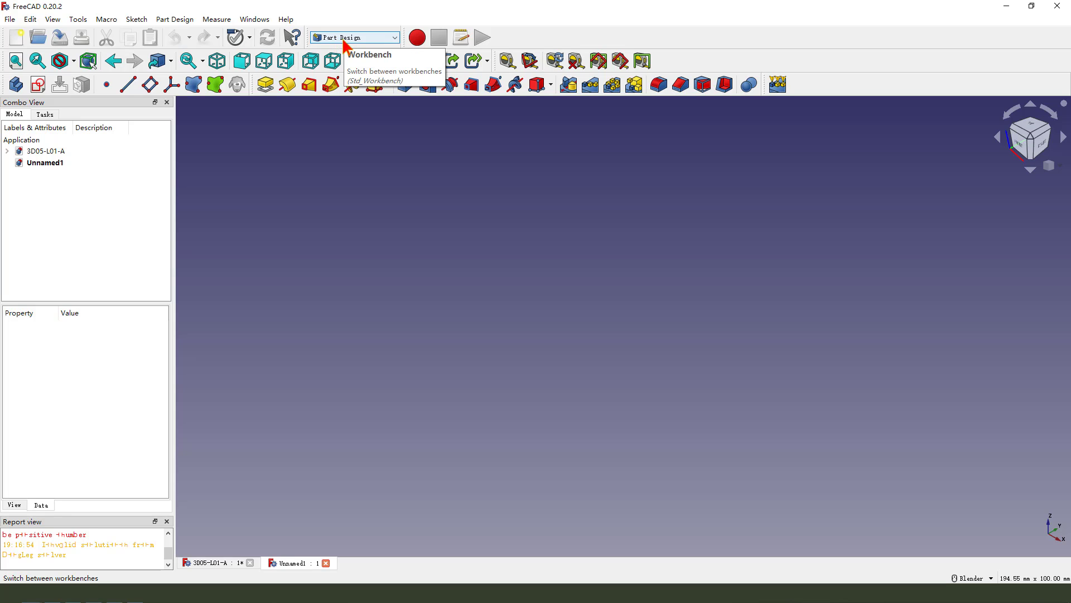
left_click(12, 88)
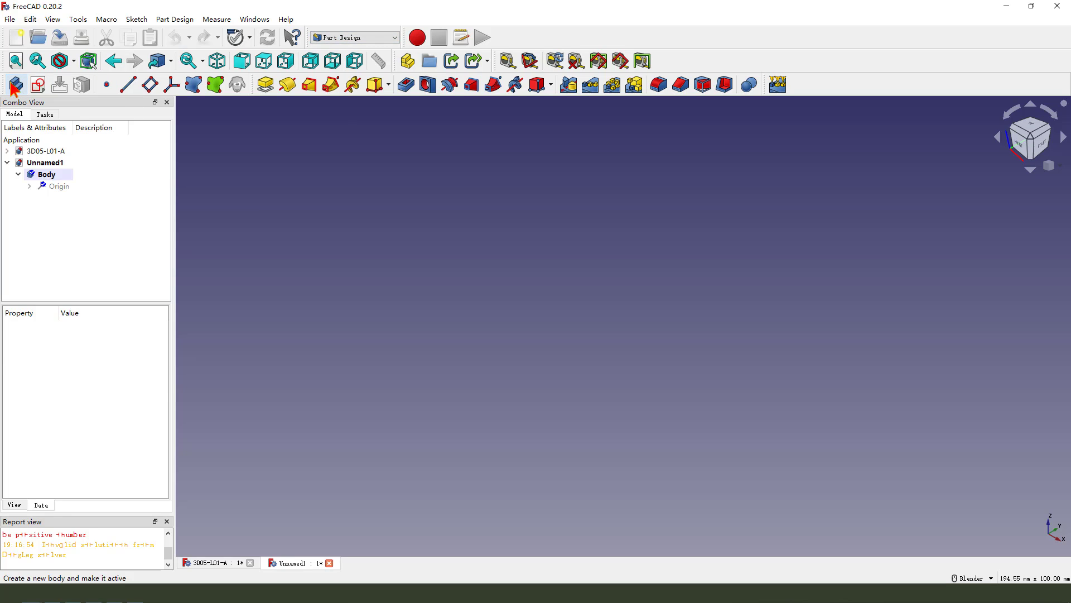
left_click(40, 85)
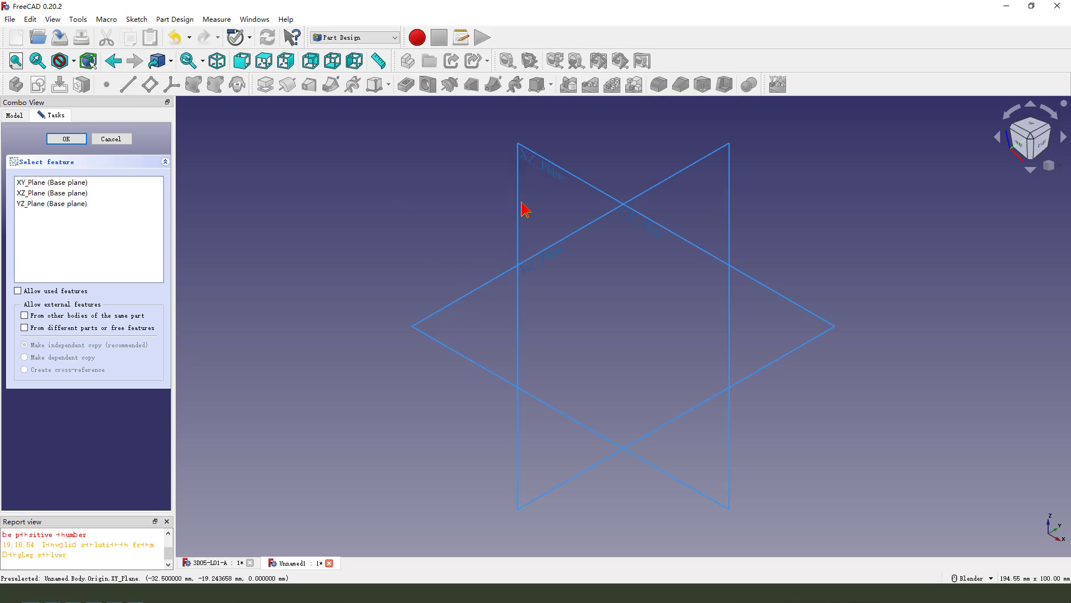
scroll(491, 261, "down", 2)
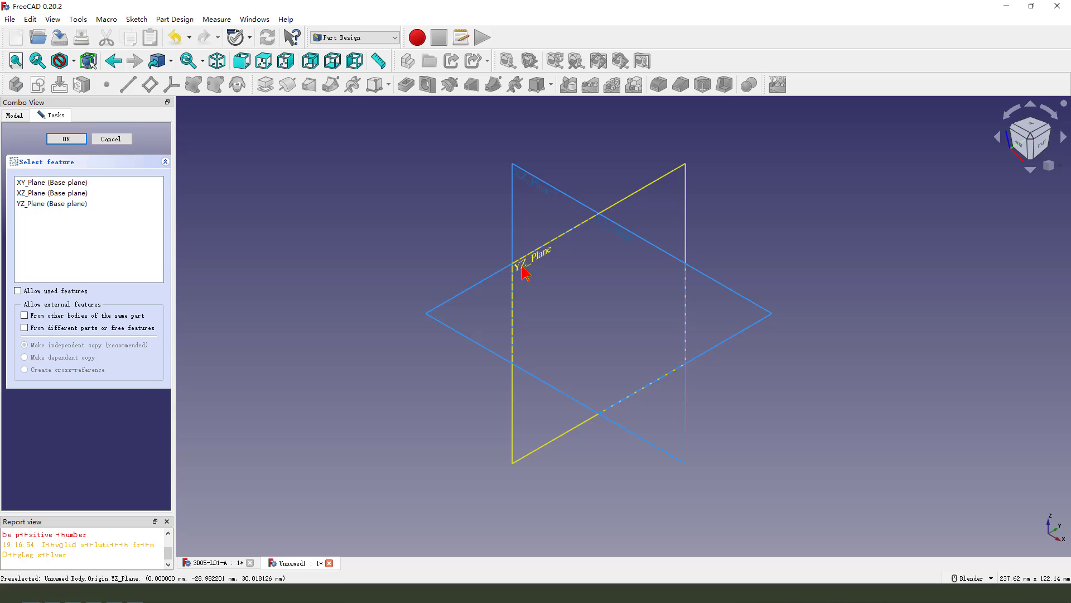
Step: Place the sketch on the YZ_Plane and switch to the 3-point arc tool
left_click(522, 268)
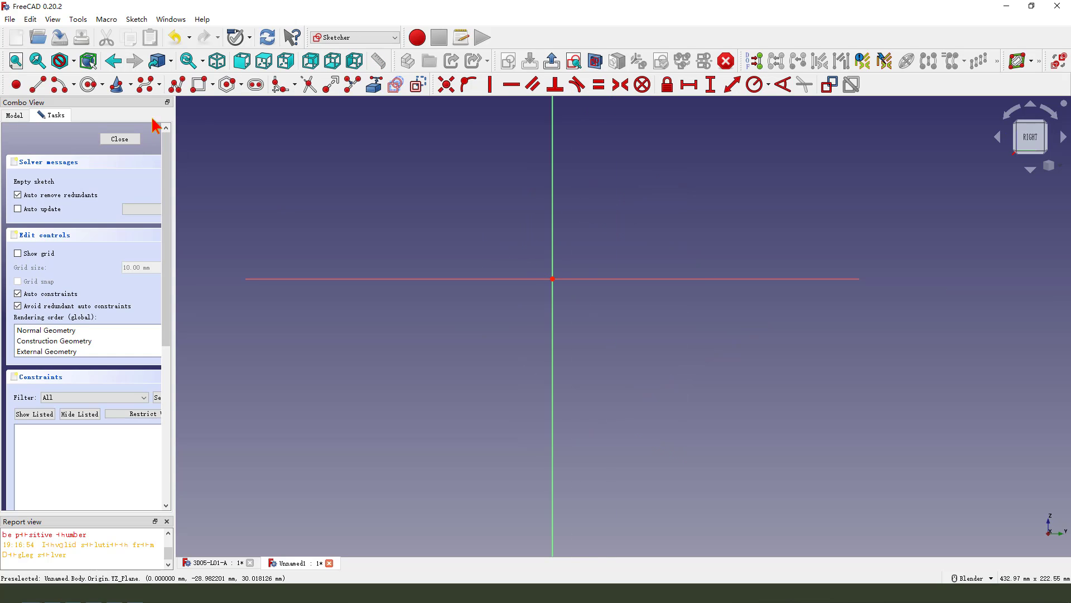
left_click(57, 85)
left_click(470, 199)
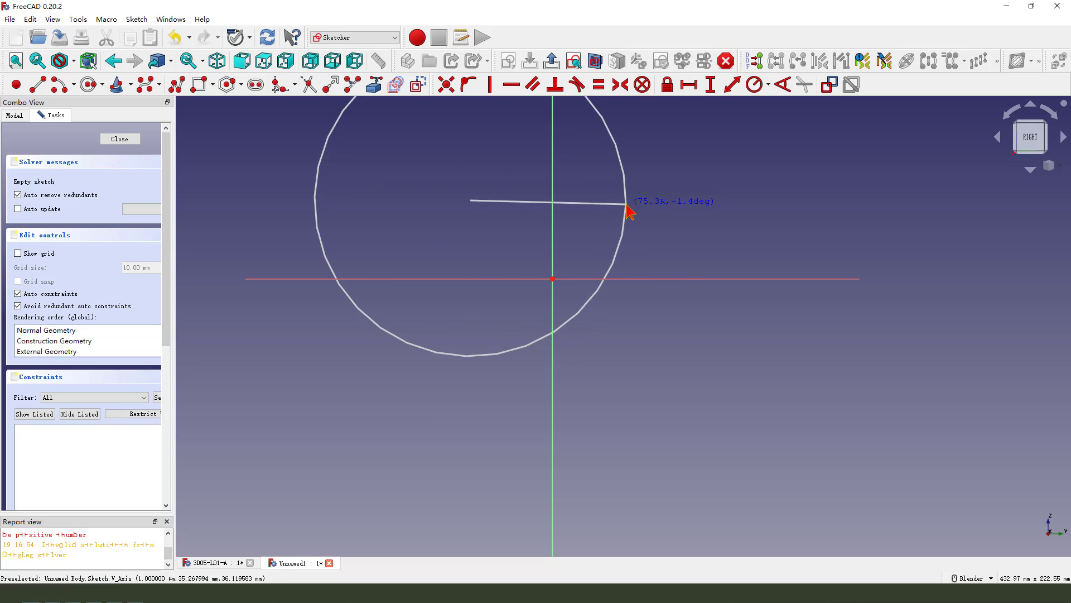
left_click(627, 197)
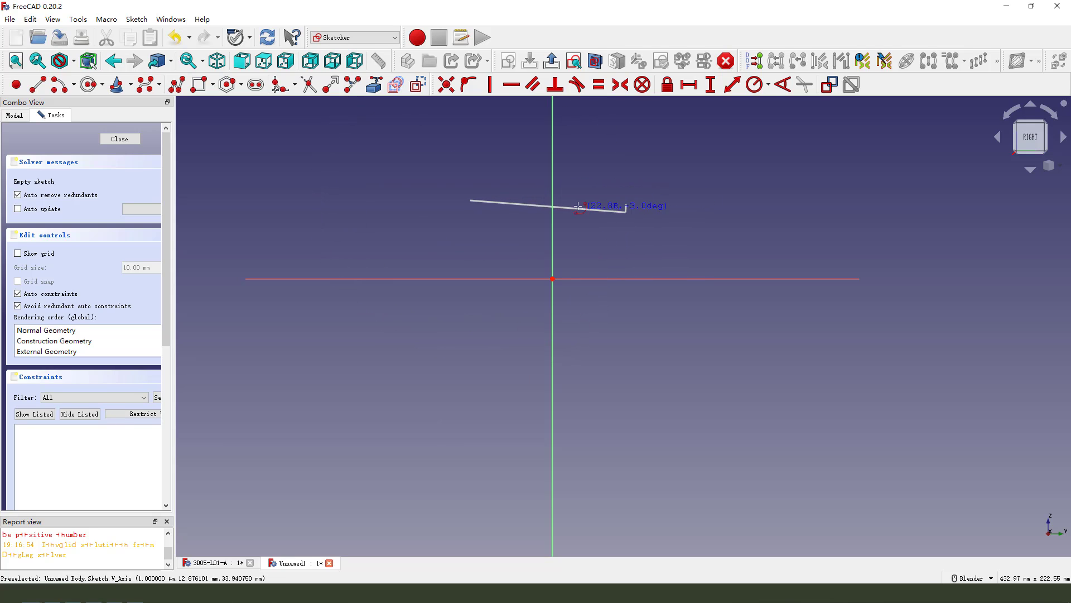
key("Escape")
left_click(89, 85)
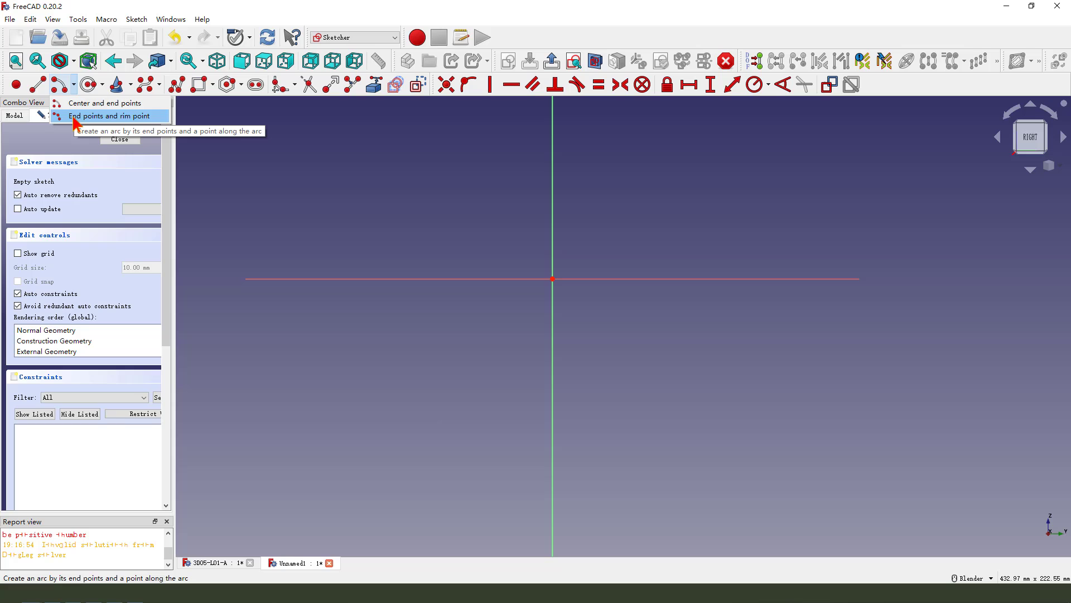
left_click(78, 113)
Step: Draw the top, left, right and bottom arcs around the origin
left_click(486, 198)
left_click(620, 202)
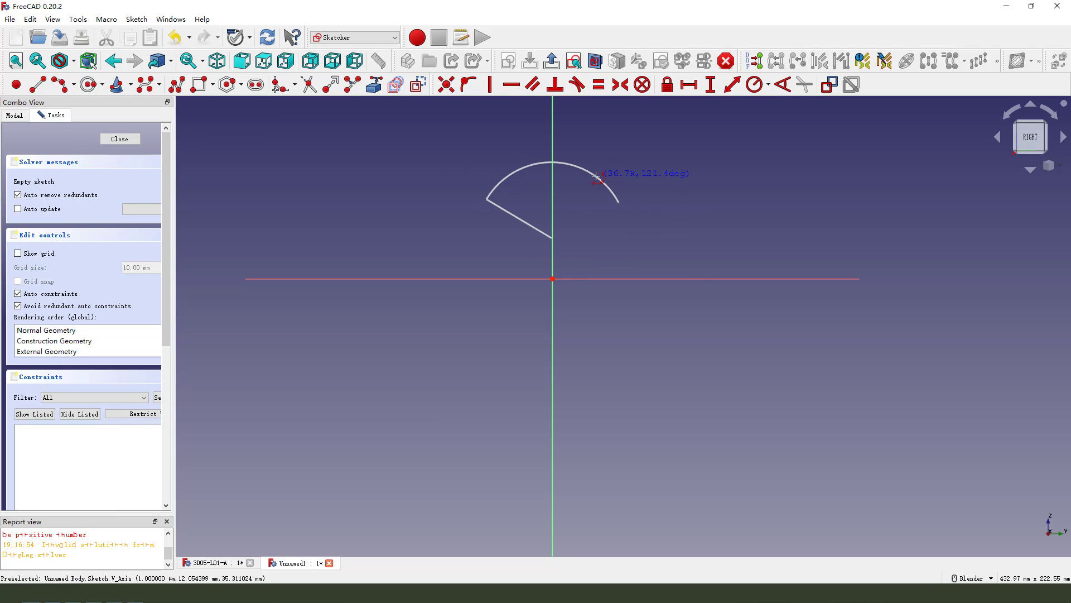
left_click(589, 177)
left_click(463, 225)
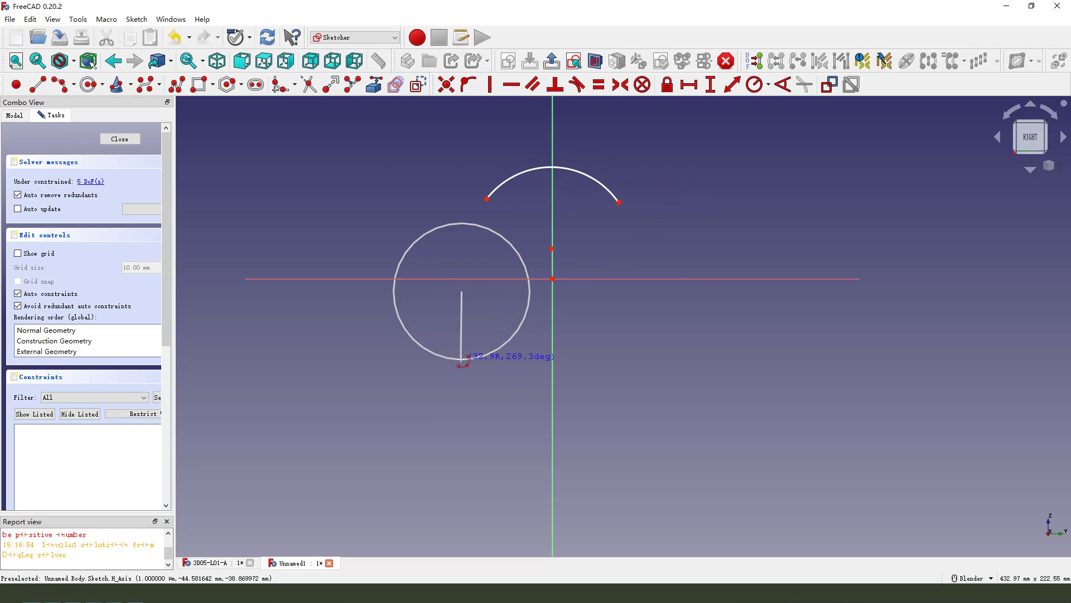
left_click(461, 358)
left_click(441, 310)
left_click(658, 238)
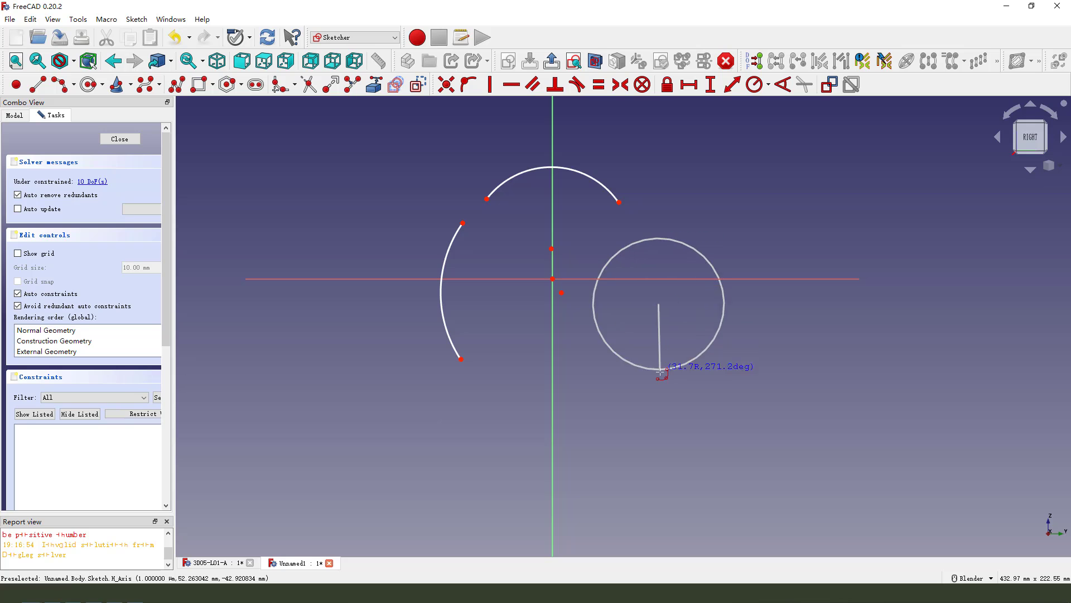
left_click(660, 371)
left_click(675, 334)
left_click(460, 397)
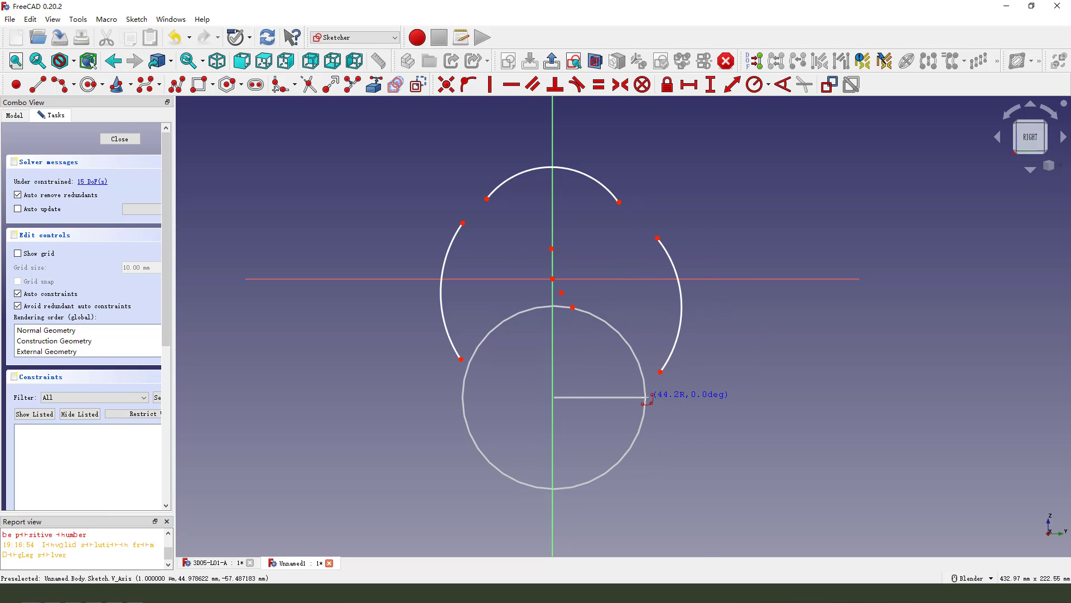
left_click(645, 397)
left_click(611, 410)
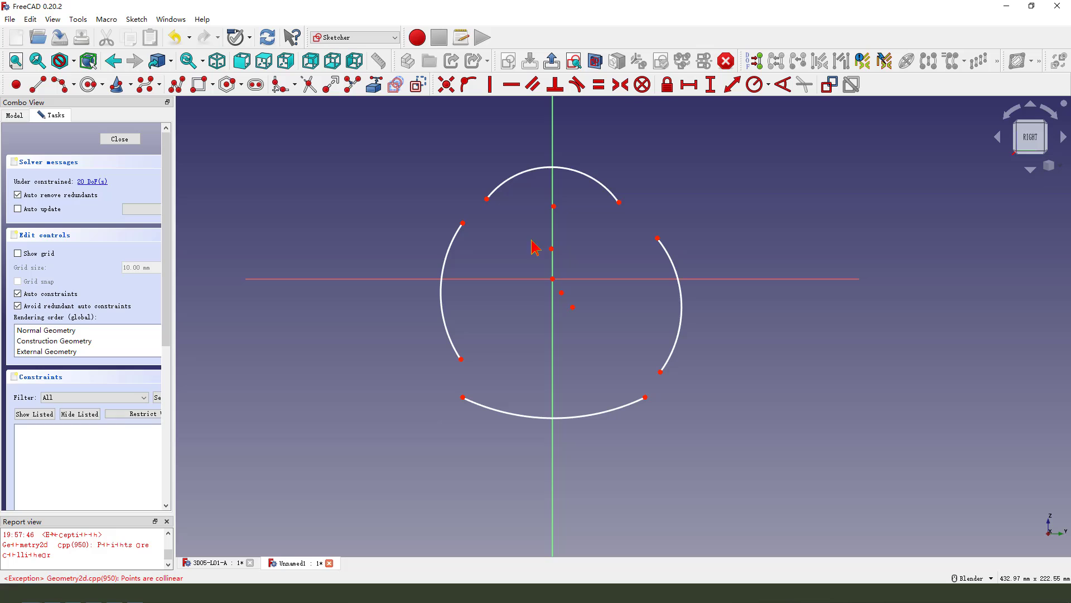
Step: Select all four arcs together
left_click(583, 178)
left_click(456, 247)
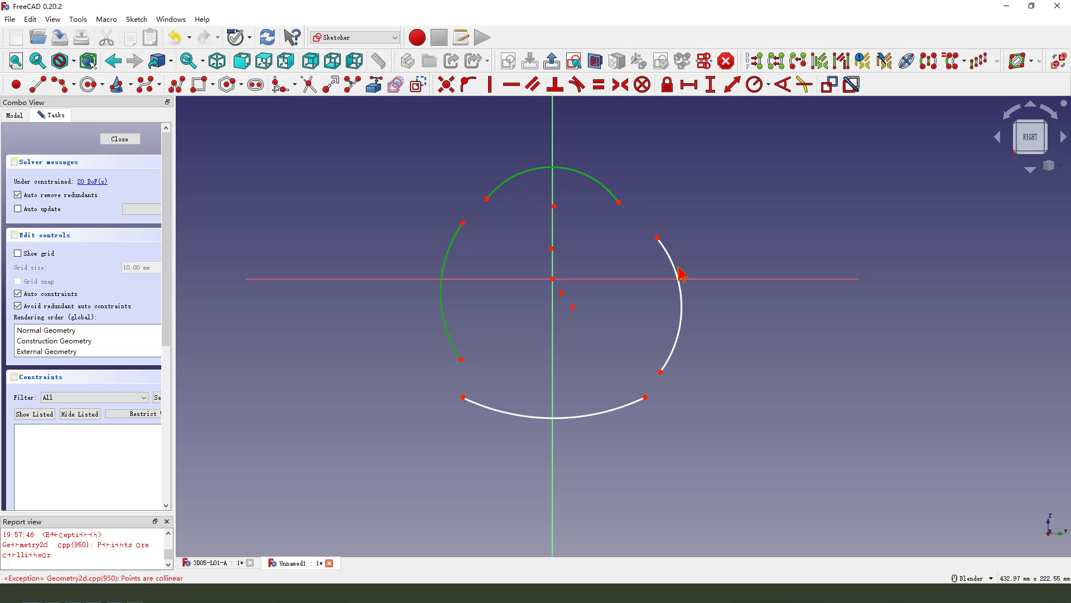
left_click(679, 272)
left_click(625, 404)
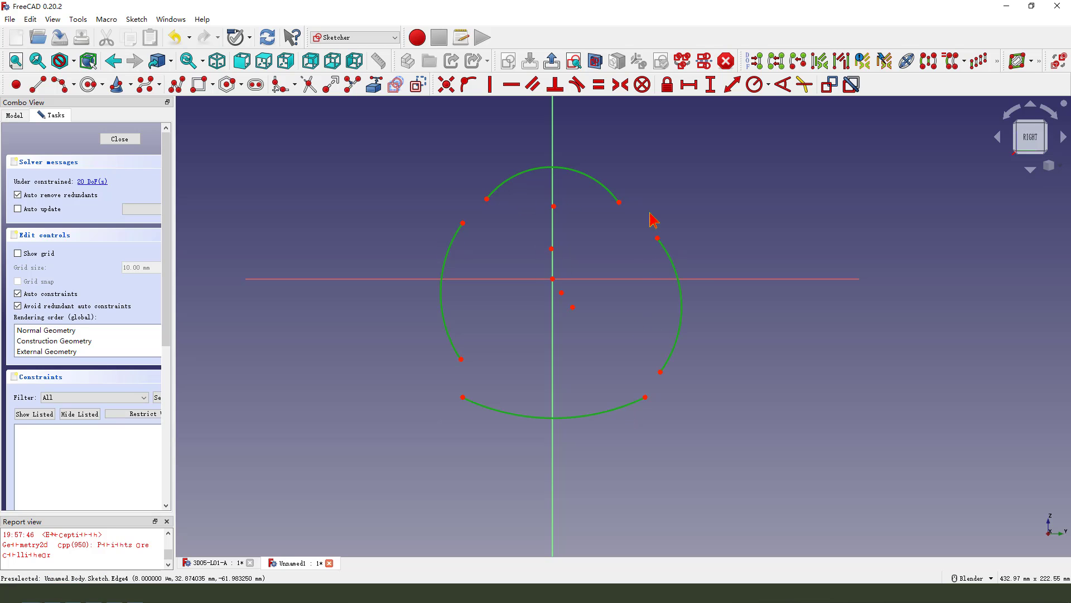
Step: Make the four arcs equal, enlarge them, and join their endpoints at all four corners
left_click(598, 90)
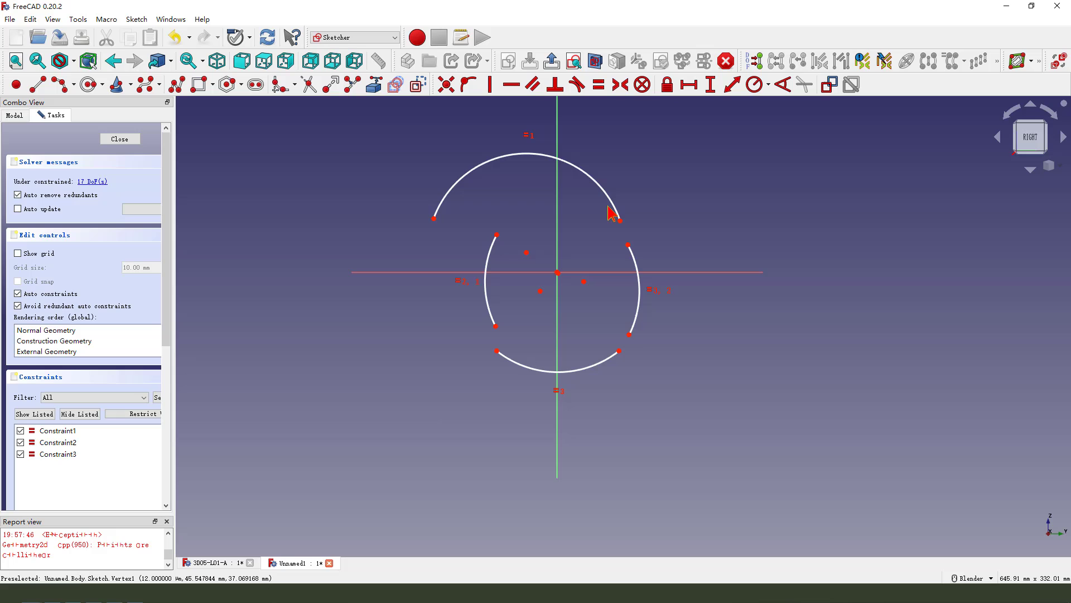
left_click_drag(621, 221, 668, 259)
left_click(445, 84)
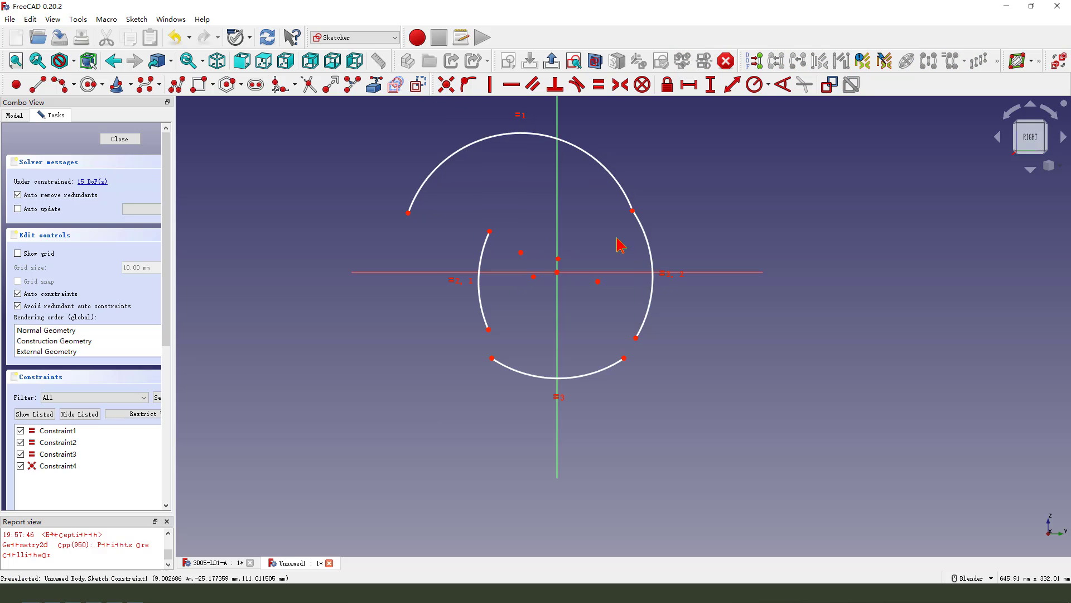
left_click_drag(597, 324, 664, 386)
left_click(446, 84)
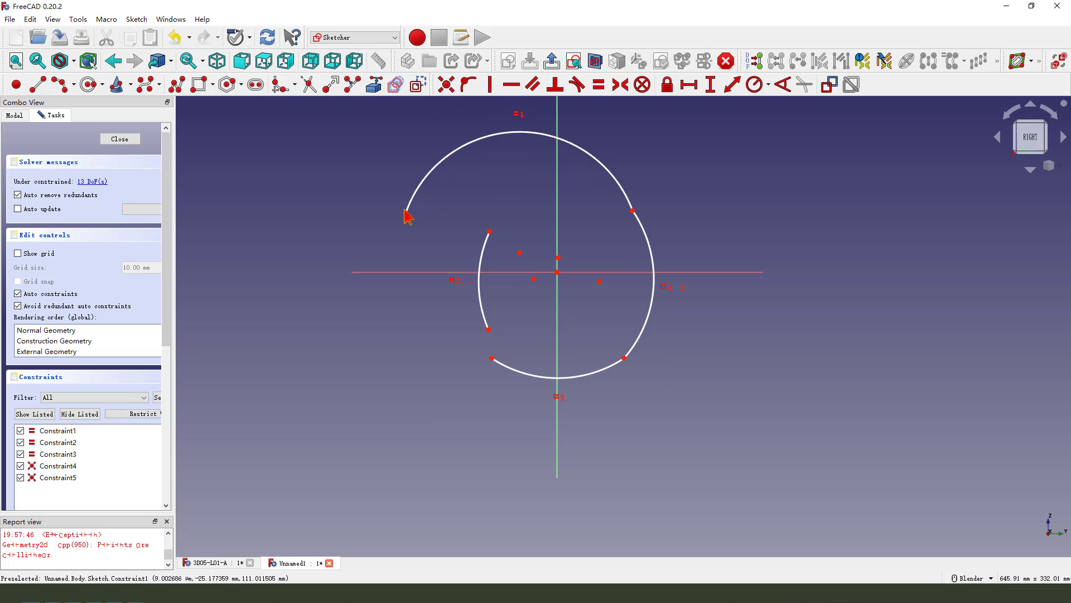
left_click_drag(386, 196, 518, 249)
left_click(445, 85)
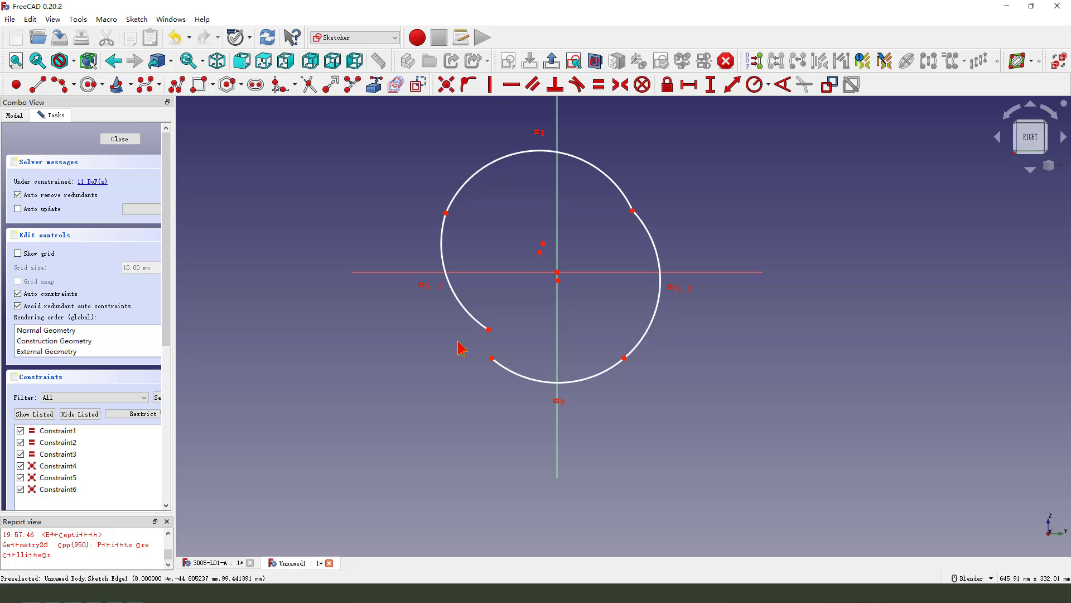
left_click_drag(450, 322, 509, 364)
left_click(445, 84)
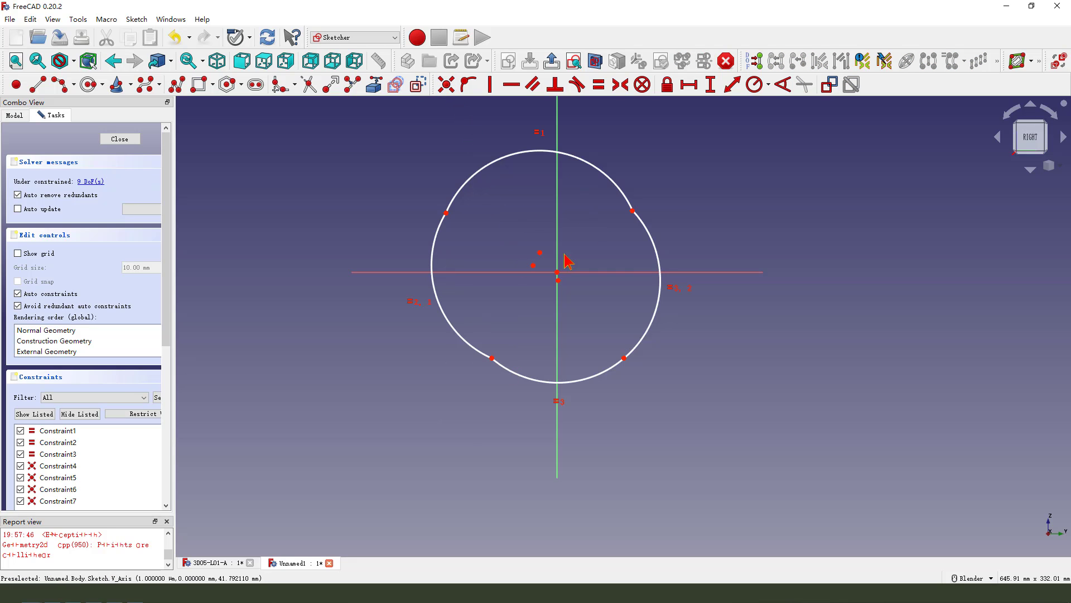
Step: Make the corners symmetric about the vertical axis and both diagonal junction pairs symmetric about the origin
left_click(633, 211)
left_click(558, 192)
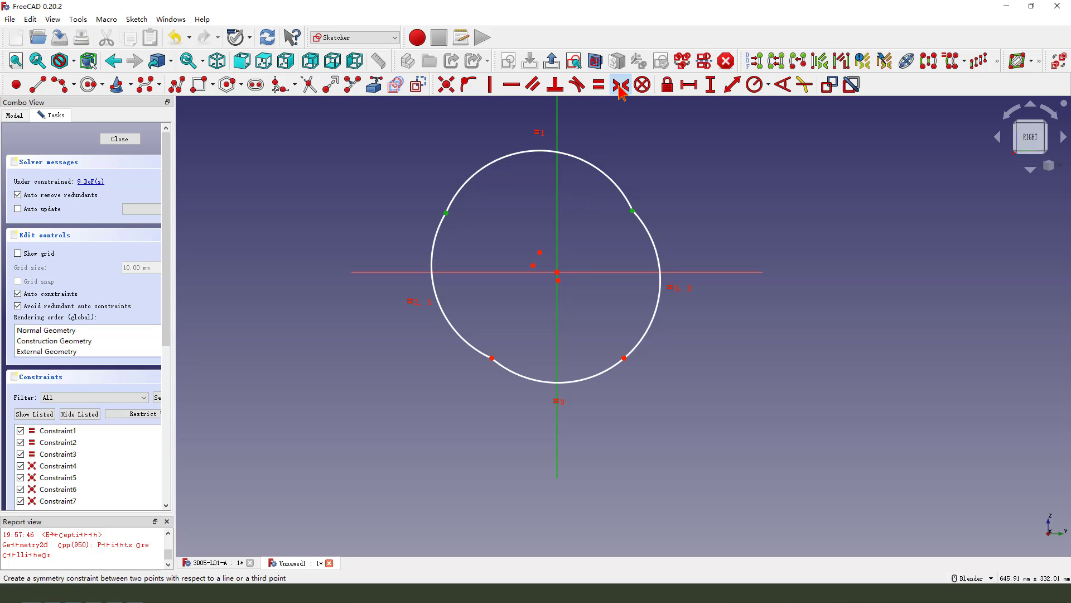
left_click(620, 84)
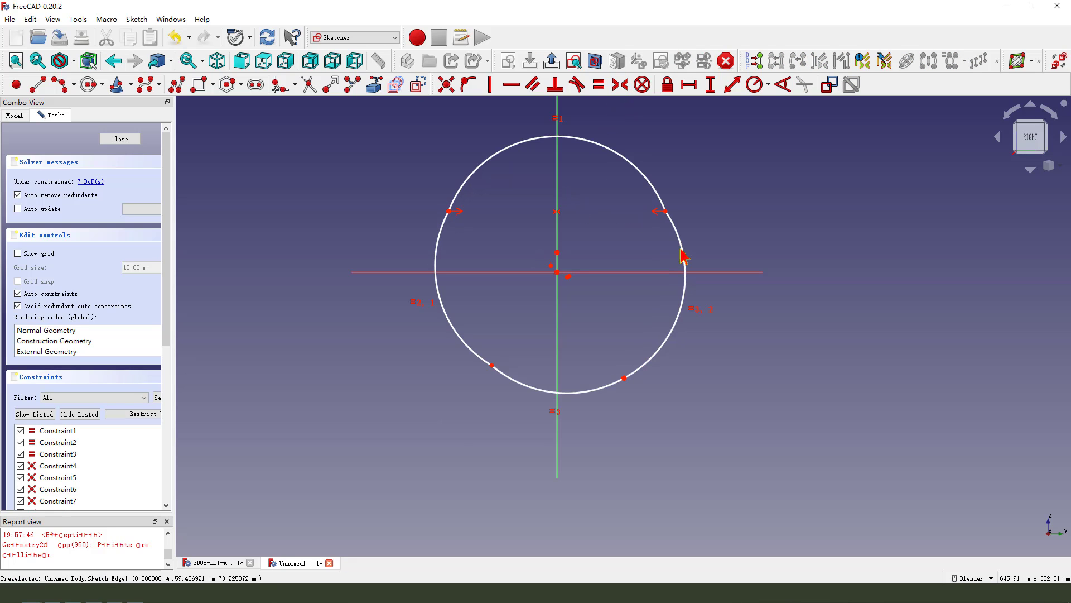
left_click(665, 212)
left_click(492, 365)
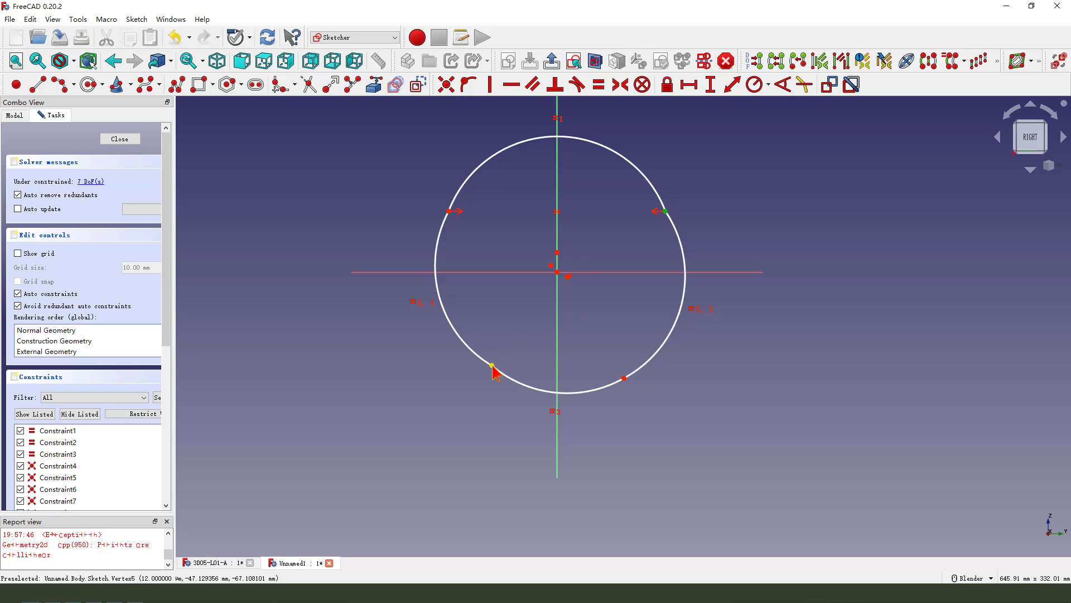
left_click(556, 272)
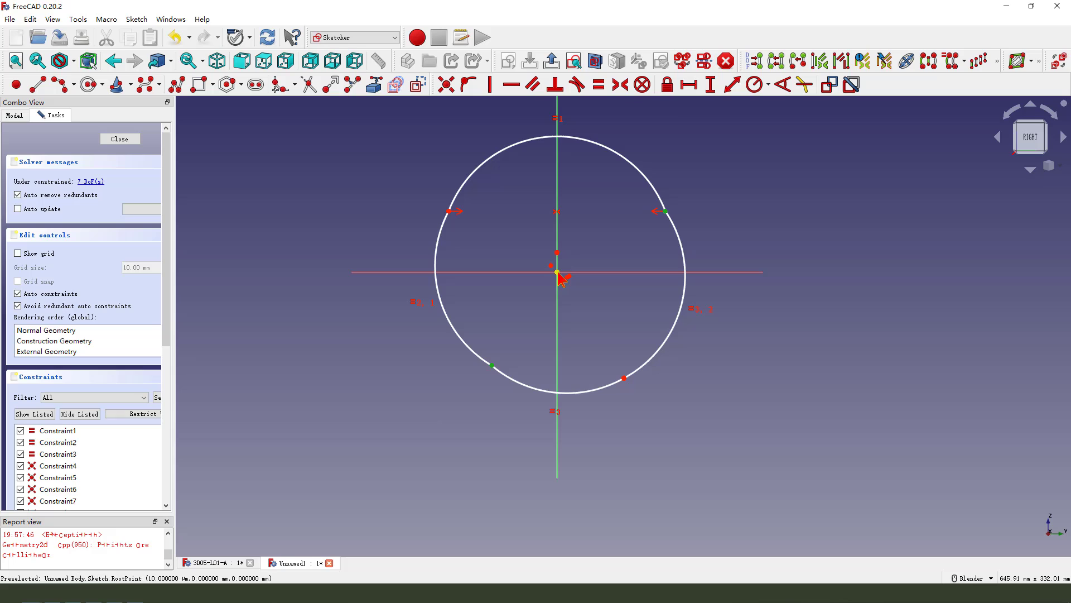
left_click(621, 85)
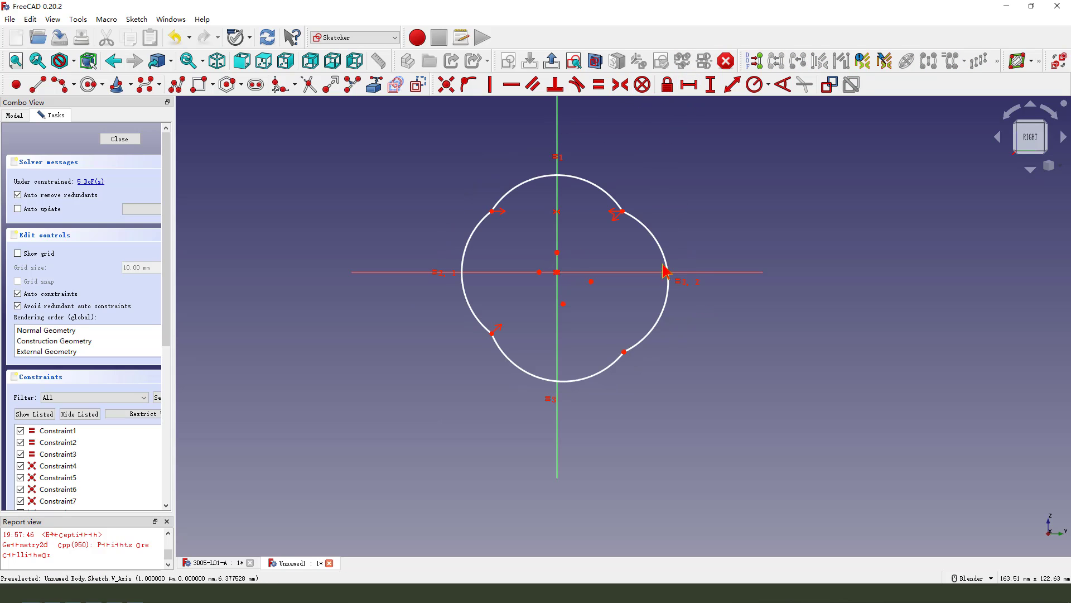
left_click(624, 352)
left_click(492, 211)
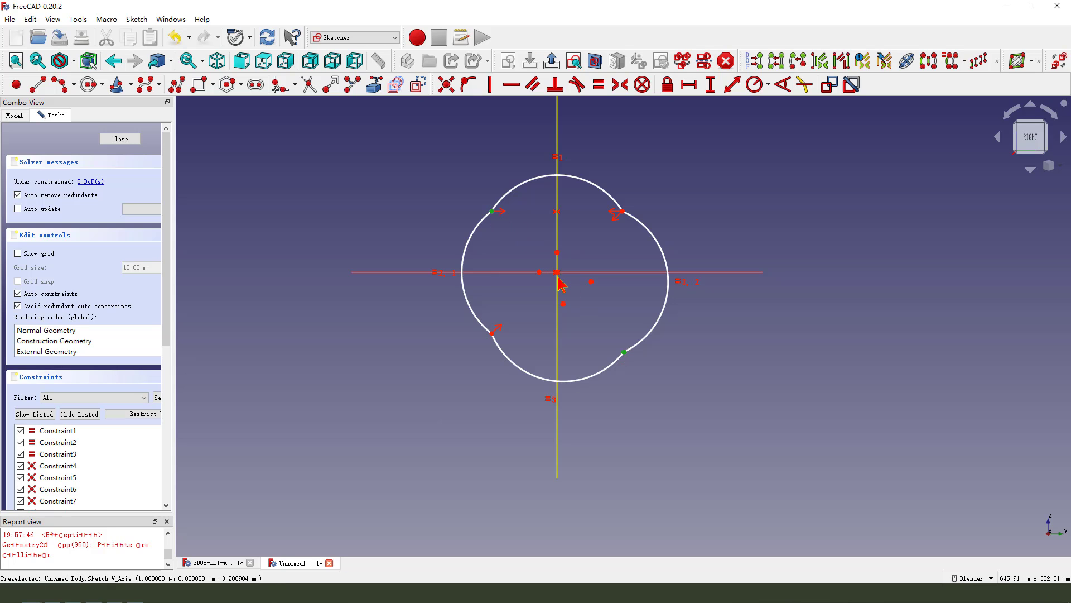
left_click(557, 272)
left_click(620, 85)
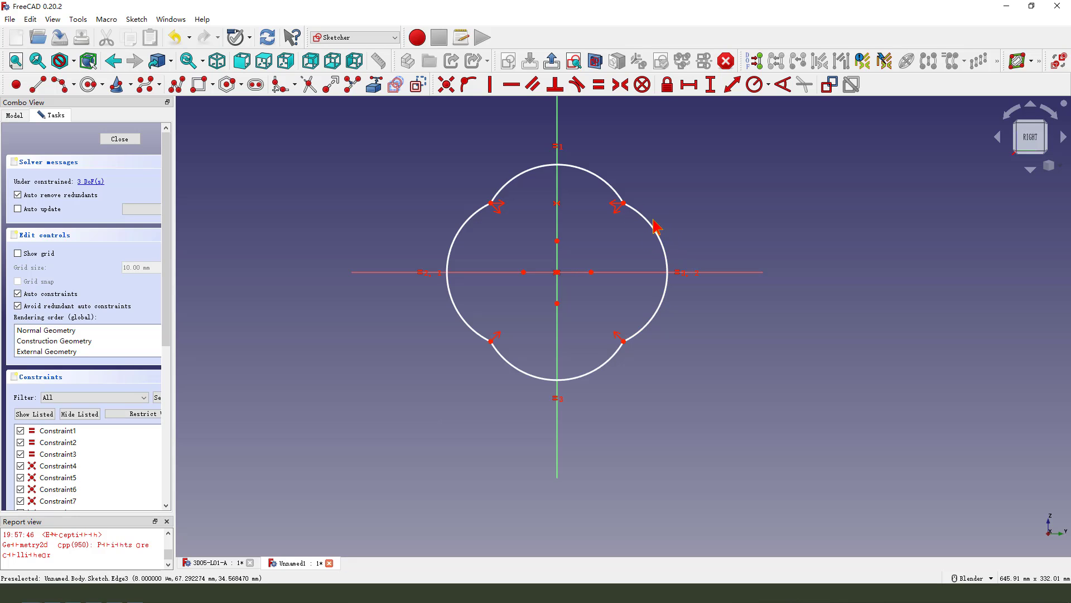
Step: Place points on the top and bottom arcs and attach both to the vertical axis
left_click(16, 85)
left_click(546, 167)
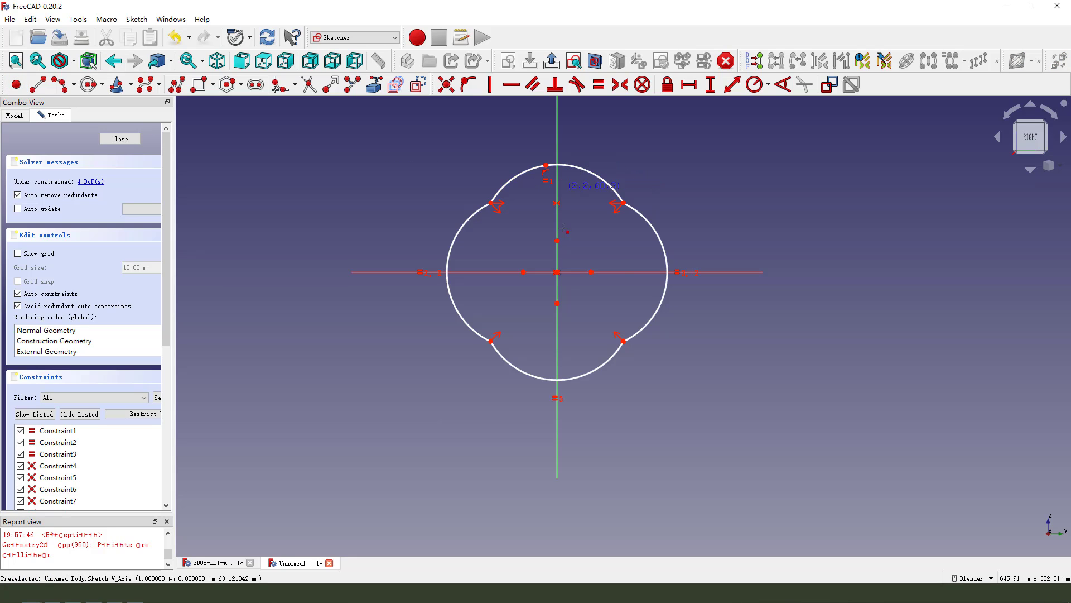
left_click(542, 378)
key("Escape")
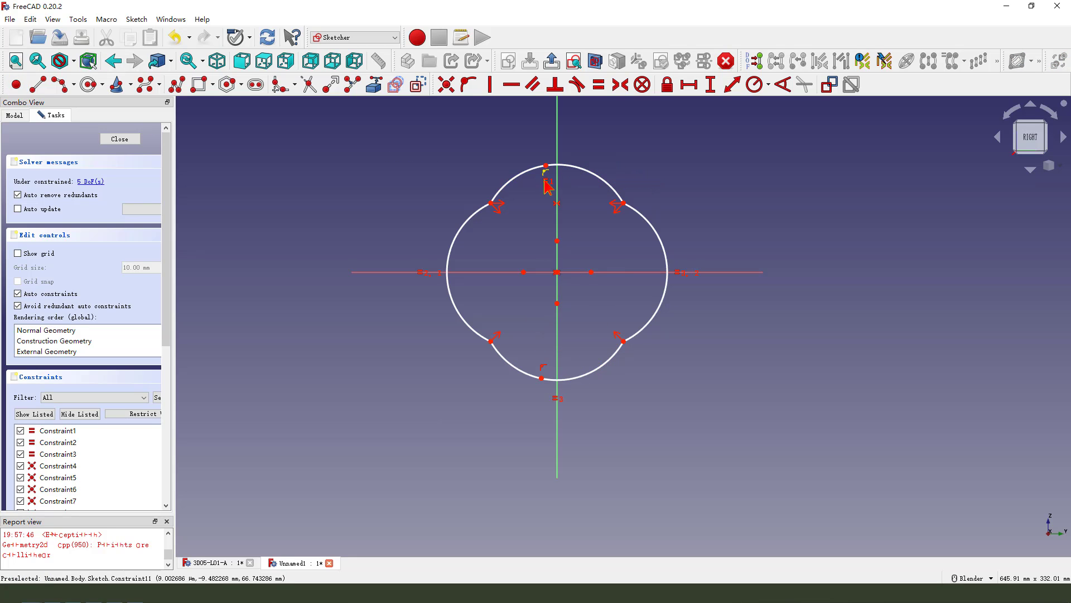
left_click(545, 166)
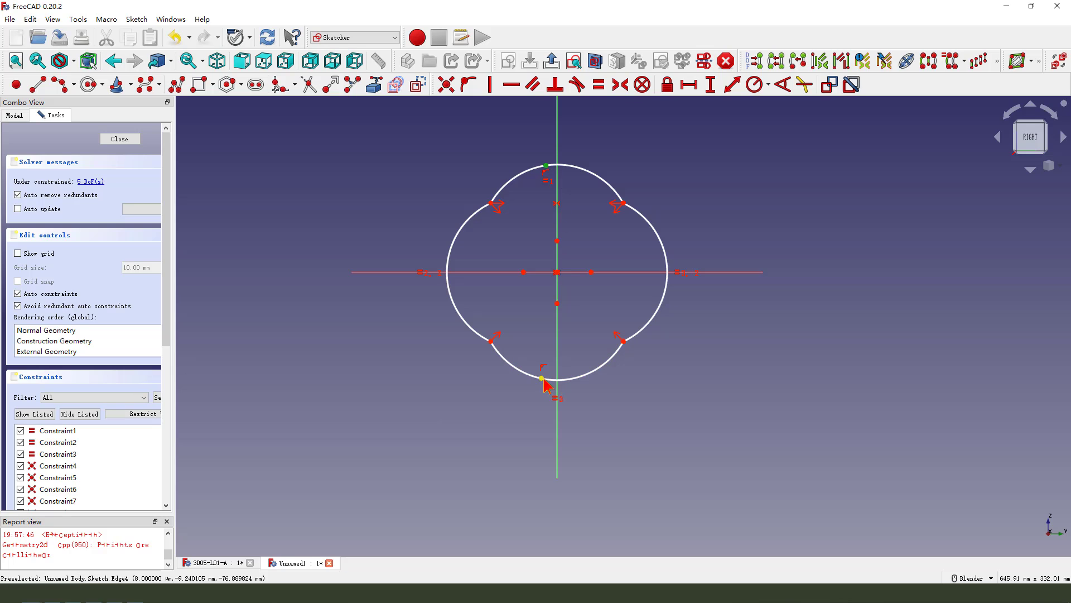
left_click(542, 378)
left_click(559, 319)
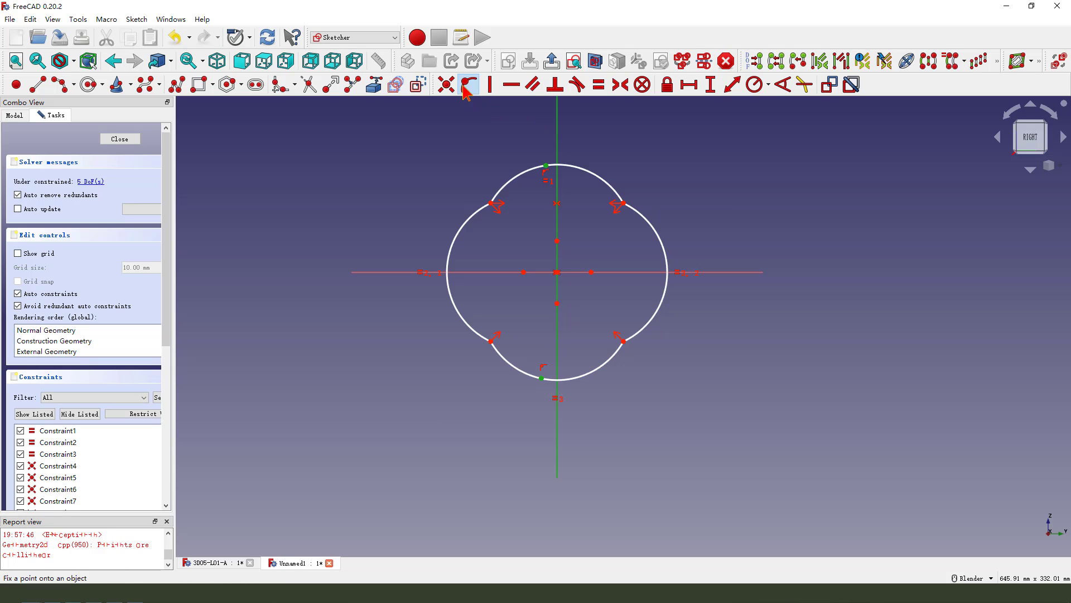
left_click(467, 84)
Step: Set the top and bottom points 20 mm apart vertically and move the dimension aside
left_click(557, 166)
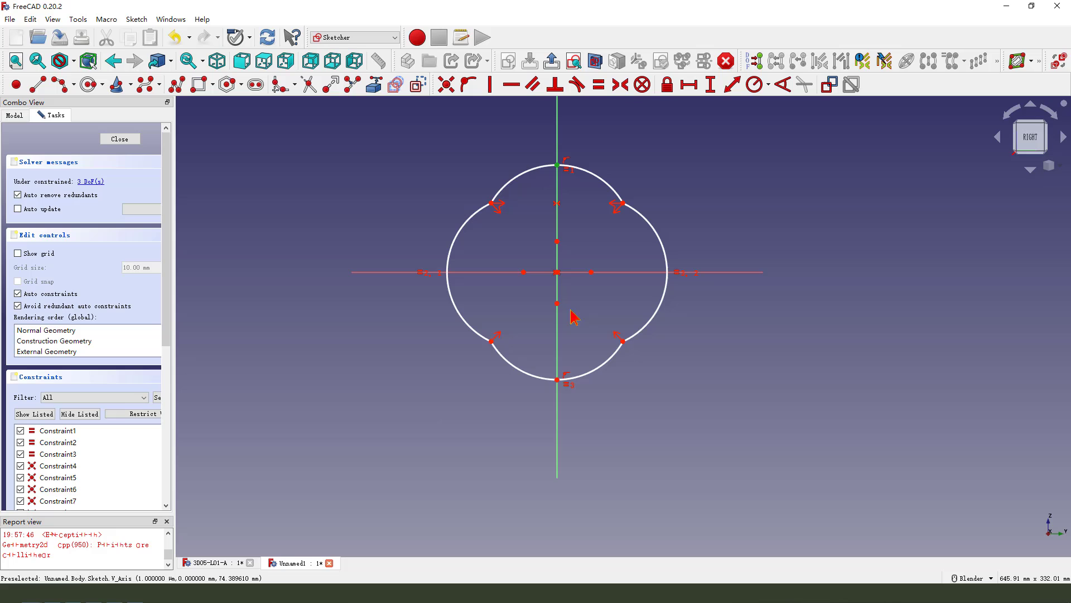
left_click(557, 380)
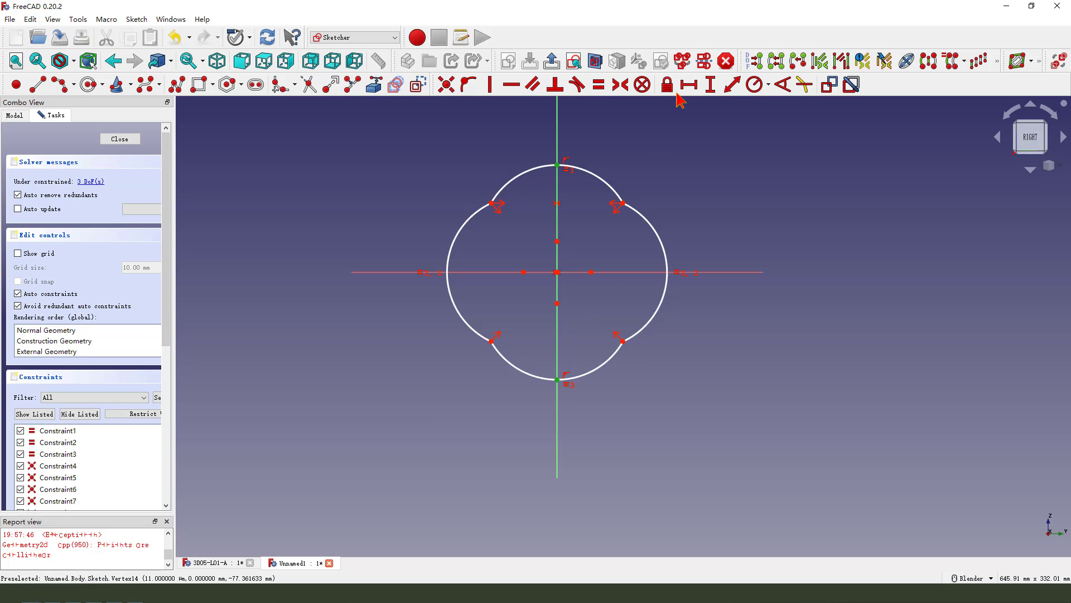
left_click(710, 85)
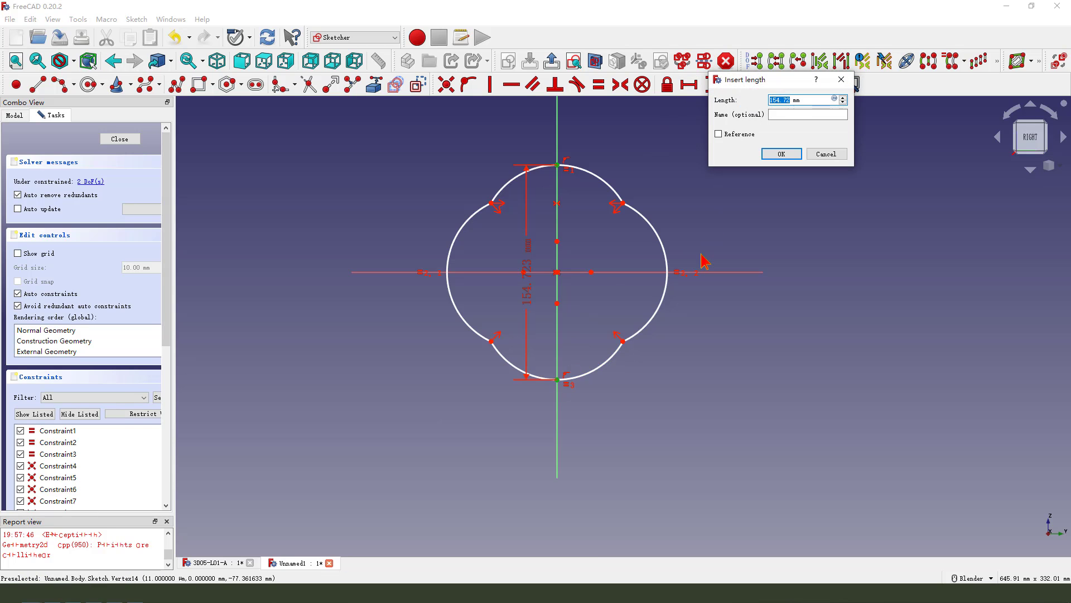
key("Return")
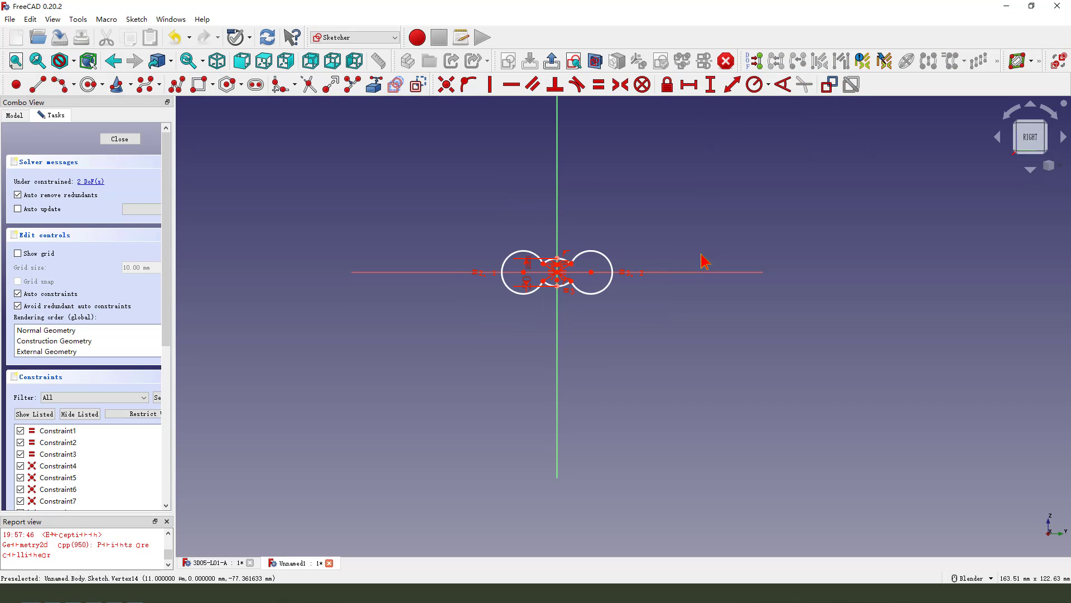
scroll(618, 306, "up", 3)
left_click_drag(484, 257, 658, 240)
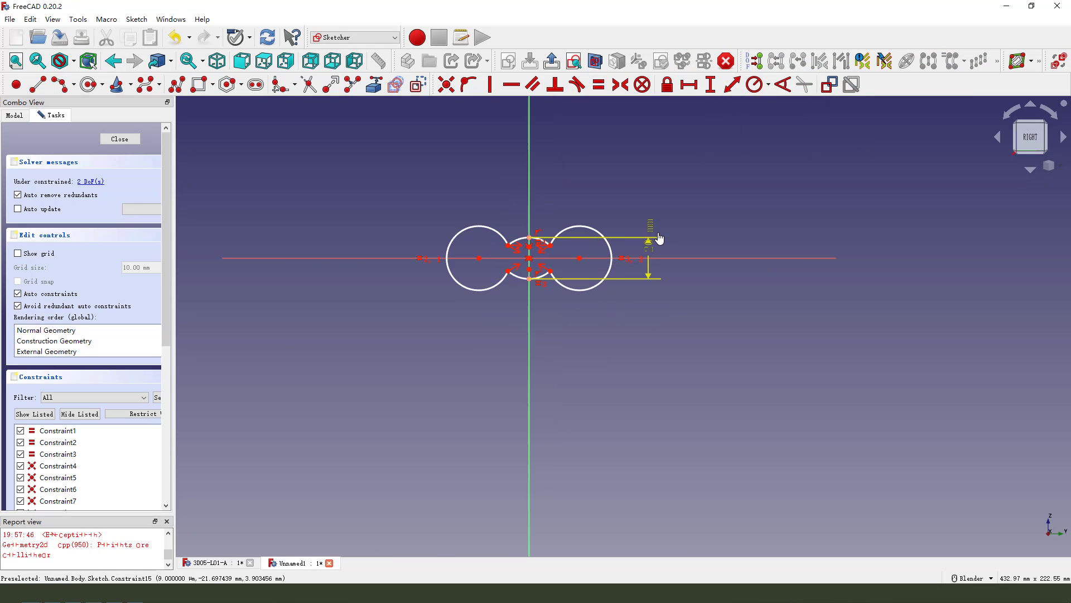
scroll(574, 246, "up", 3)
mouse_move(529, 247)
left_mouse_down()
mouse_move(515, 259)
mouse_move(530, 232)
mouse_move(579, 271)
left_mouse_up()
scroll(514, 258, "up", 3)
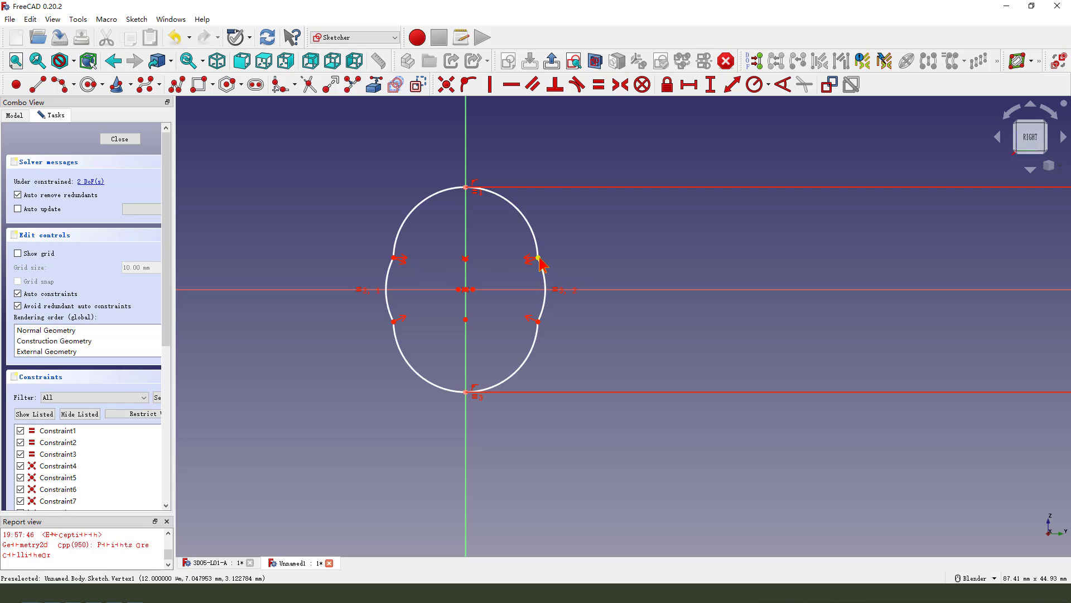
Step: Set opposite arc junctions 24 mm apart diagonally, then tidy the dimensions and arc shape
left_click(536, 260)
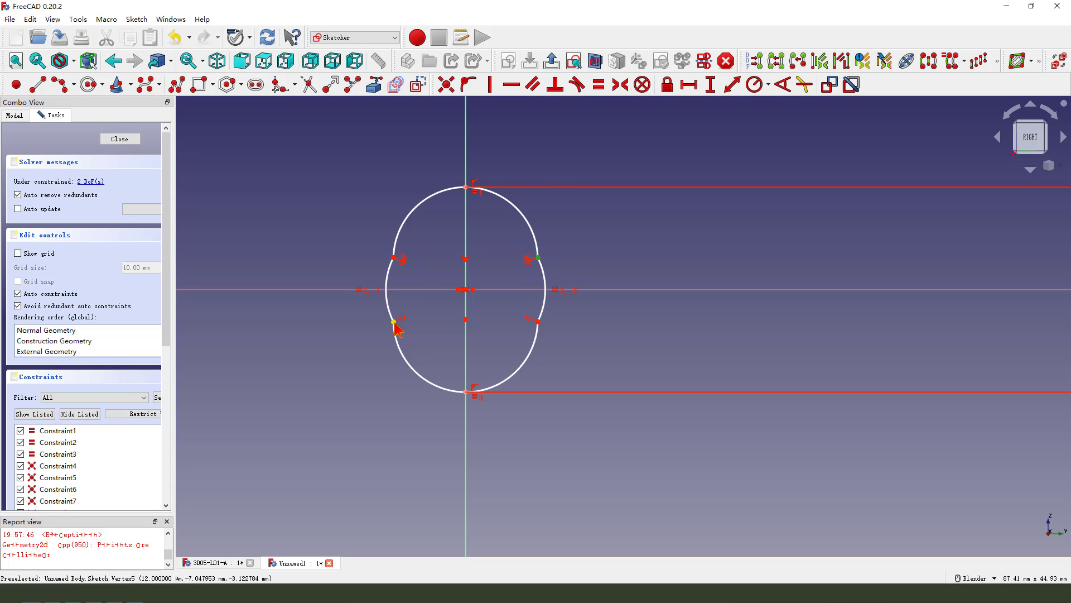
left_click(732, 85)
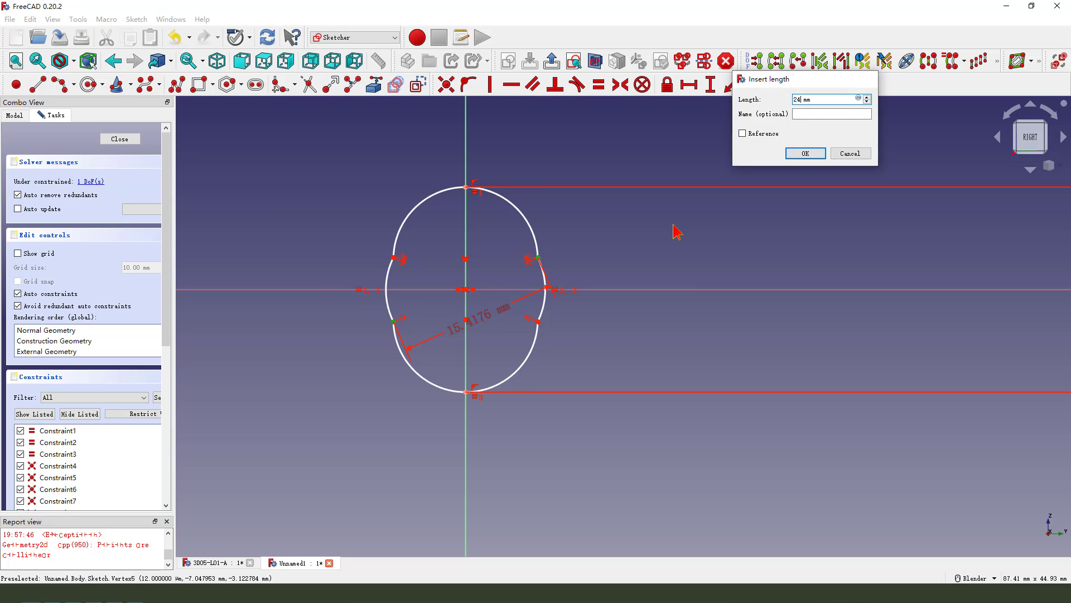
key("Return")
scroll(516, 242, "down", 3)
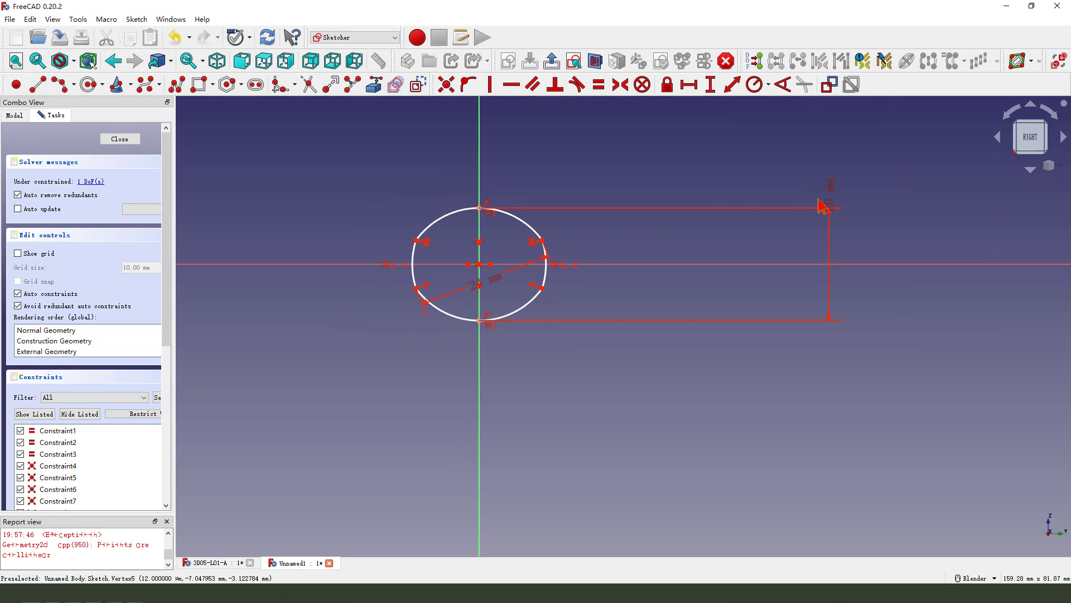
left_click_drag(823, 206, 611, 279)
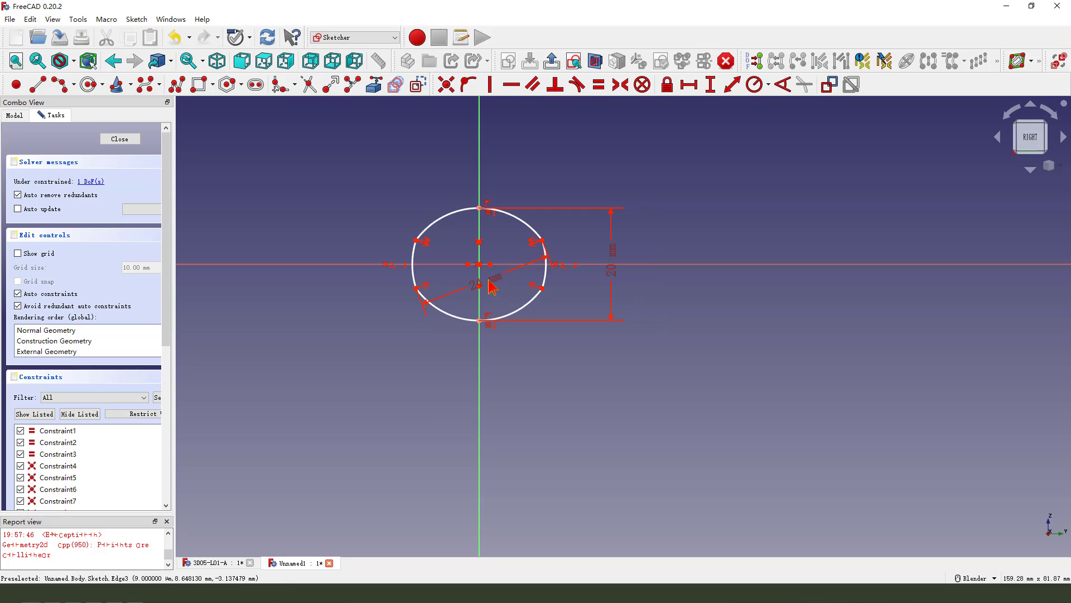
left_click_drag(491, 286, 514, 356)
scroll(496, 296, "up", 2)
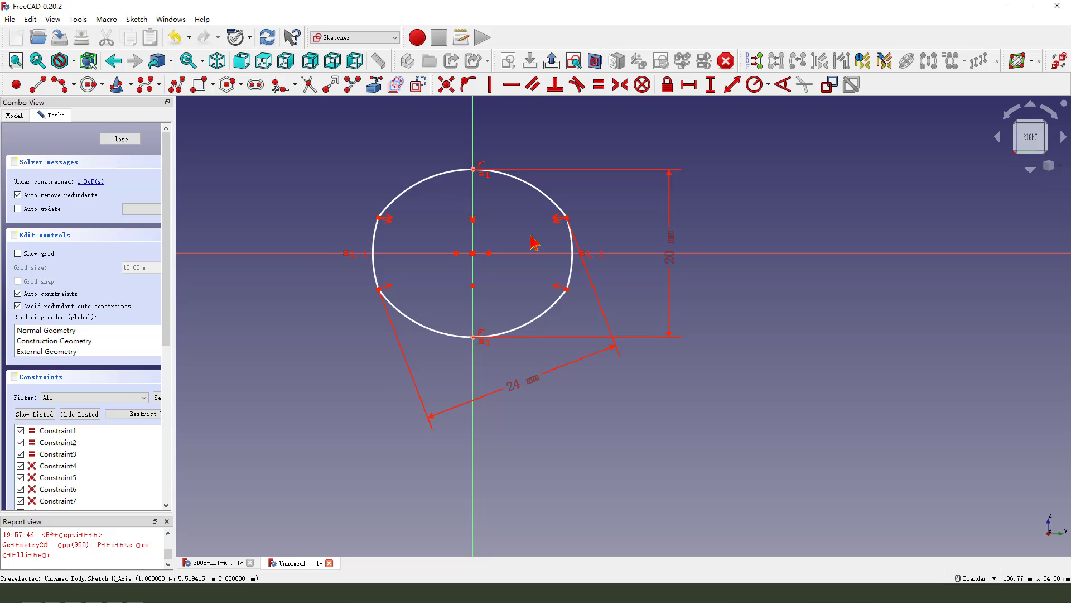
scroll(534, 242, "up", 1)
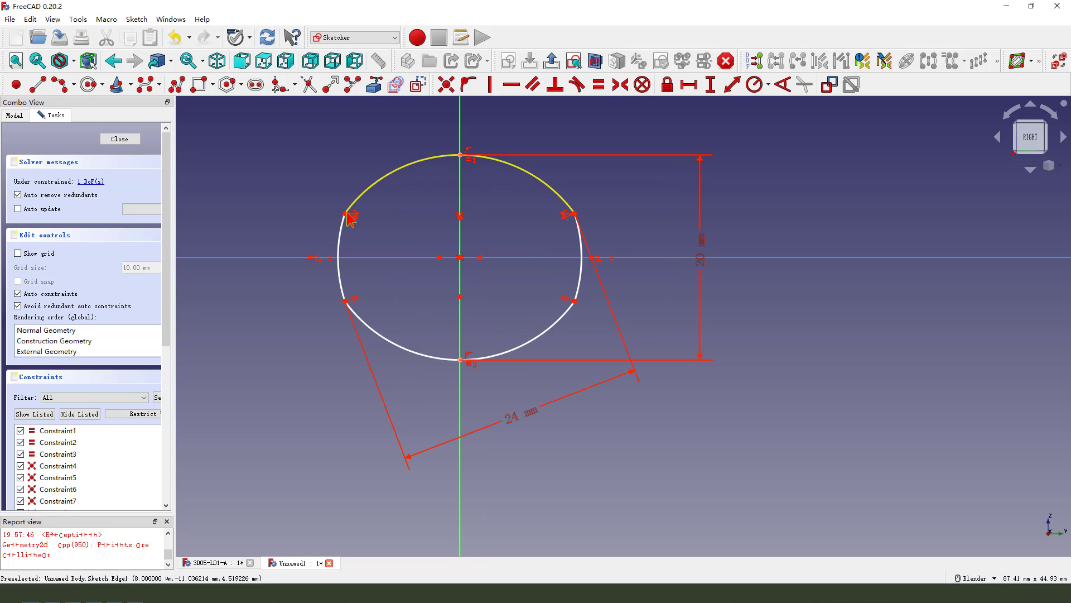
left_click_drag(352, 212, 371, 181)
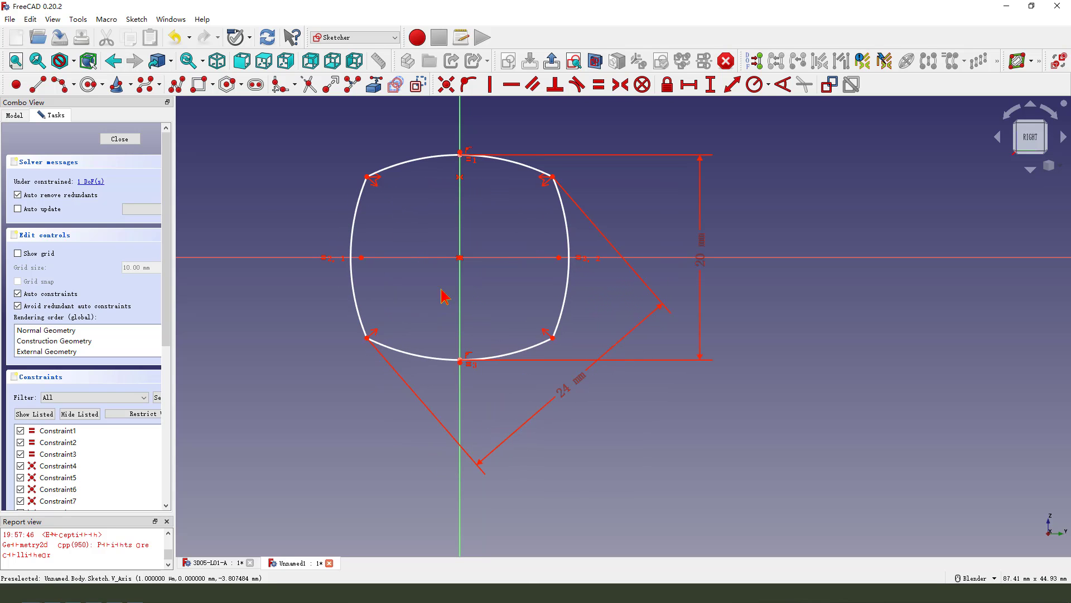
Step: Place points on the left and right arcs and attach them to the horizontal axis
left_click(16, 85)
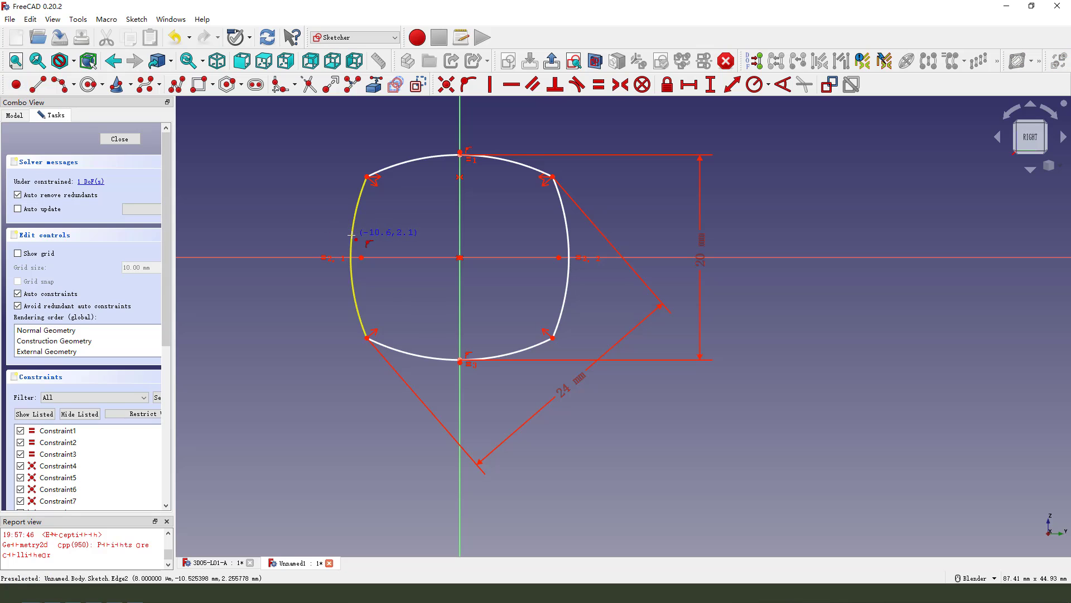
left_click(352, 235)
left_click(567, 239)
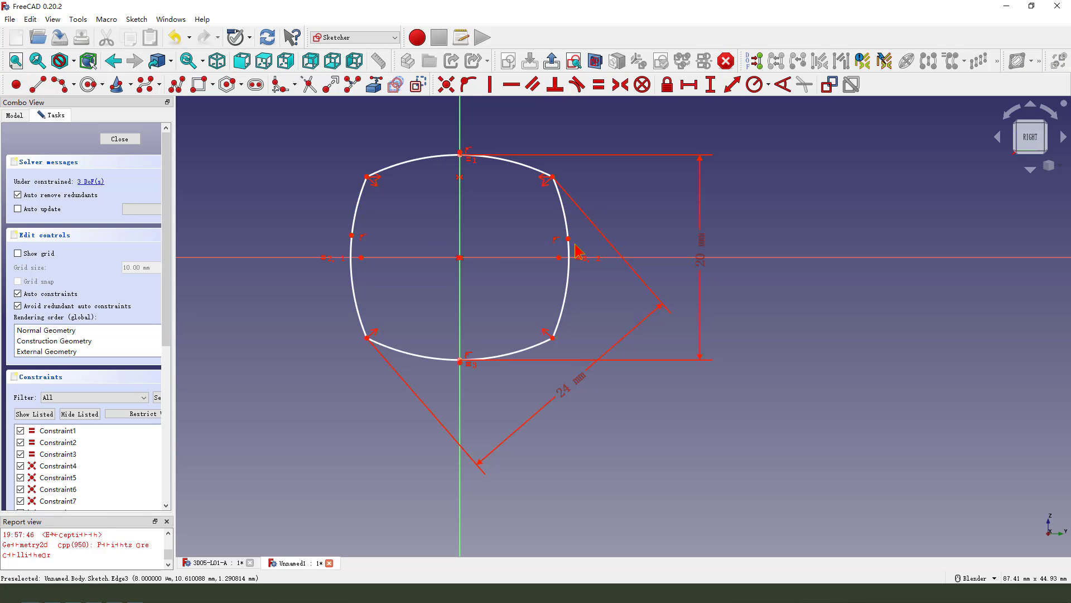
left_click(569, 239)
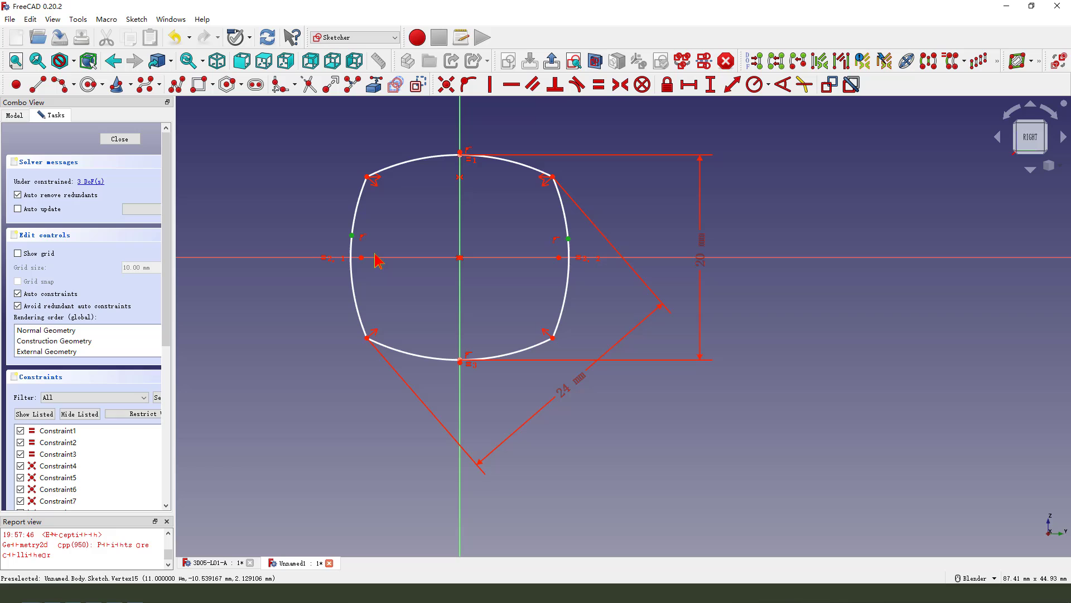
left_click(375, 257)
key("o")
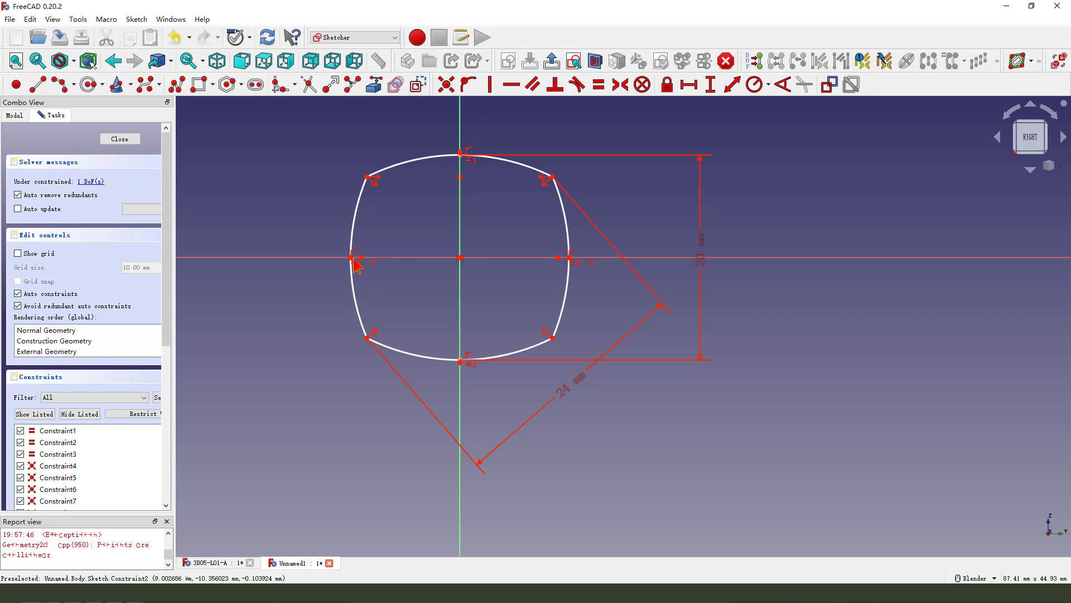
Step: Set the profile width to 20 mm and move the 20 mm and 24 mm dimensions clear
left_click(353, 258)
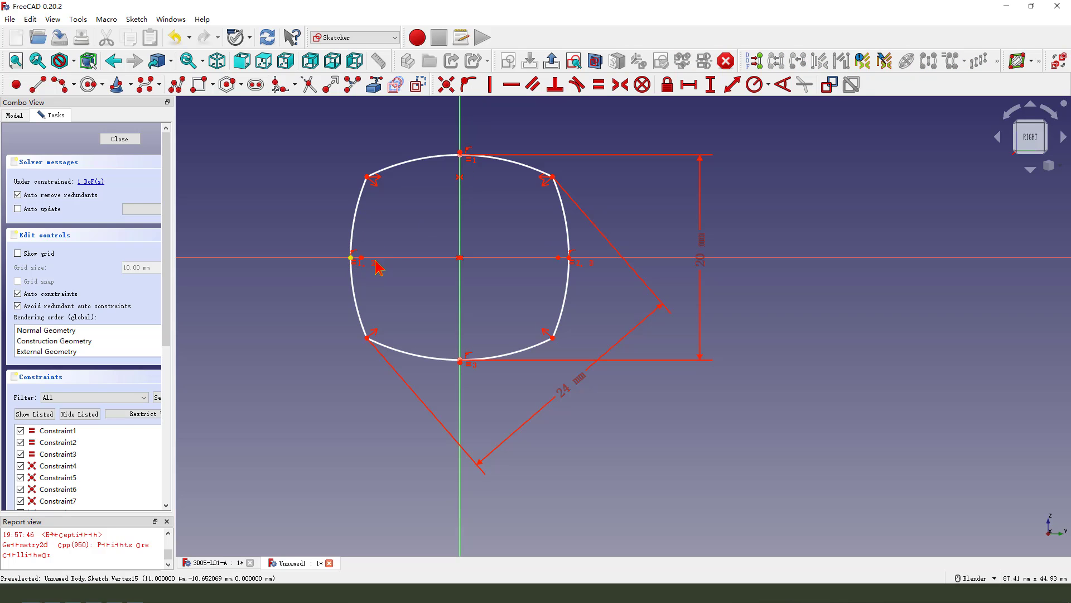
left_click(690, 84)
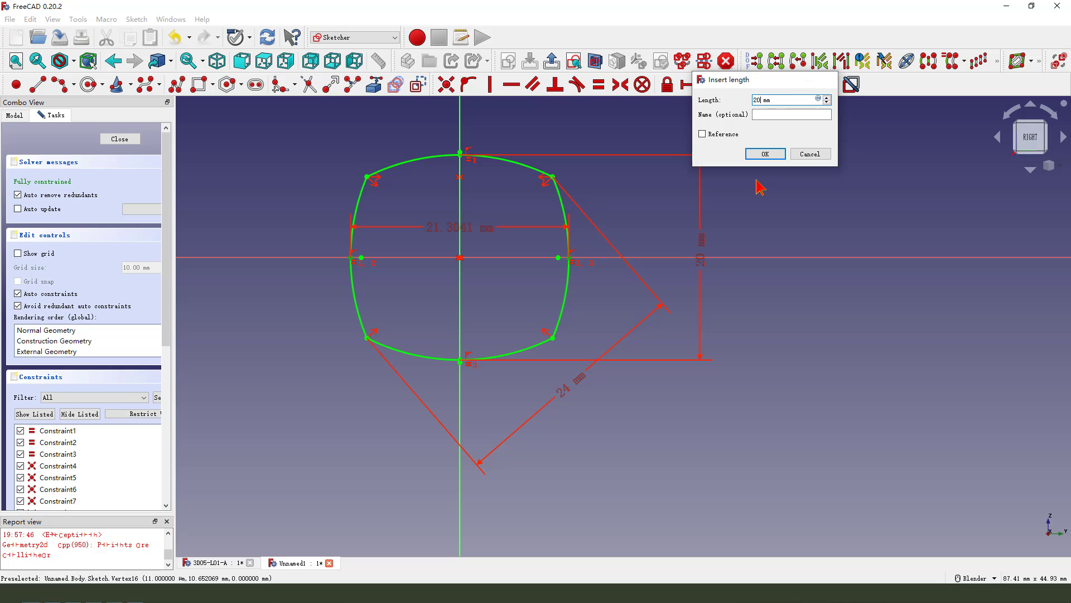
key("Return")
scroll(723, 203, "down", 1)
left_click_drag(503, 228, 486, 135)
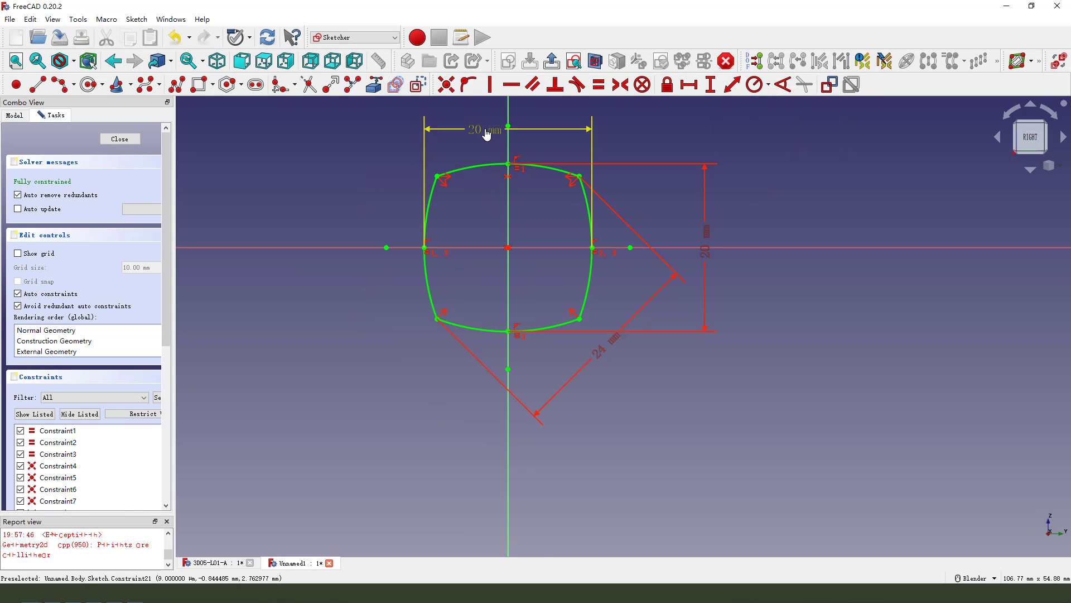
left_click_drag(714, 249, 706, 216)
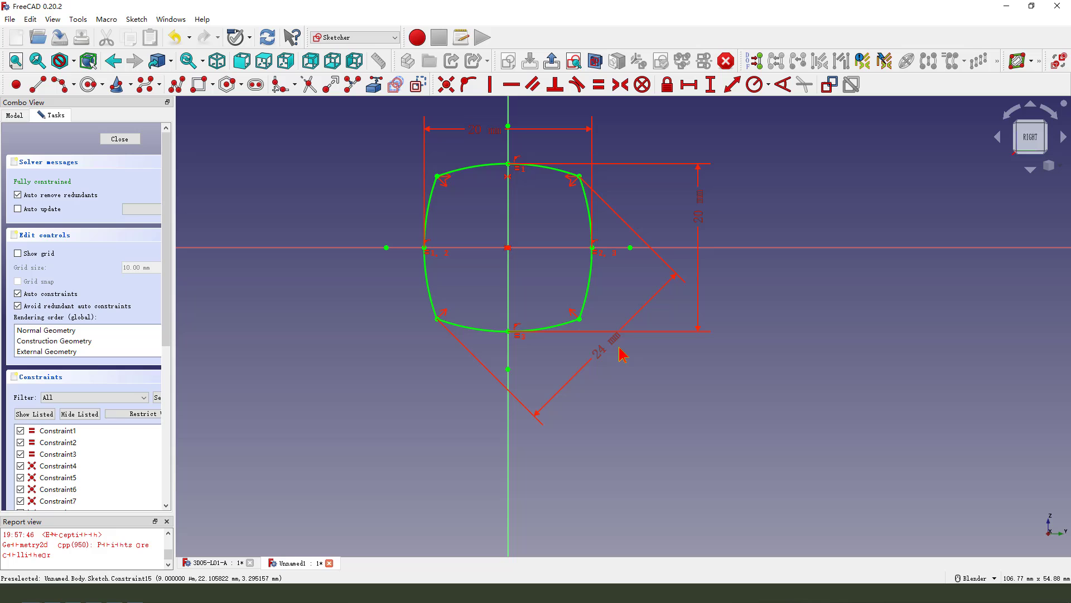
left_click_drag(605, 353, 678, 411)
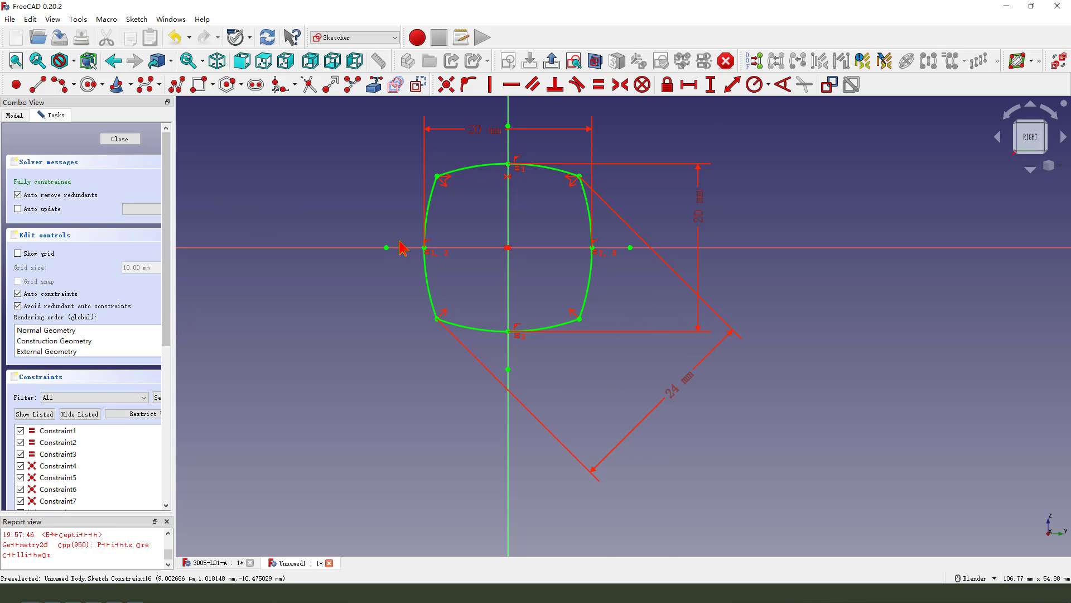
scroll(424, 348, "down", 1)
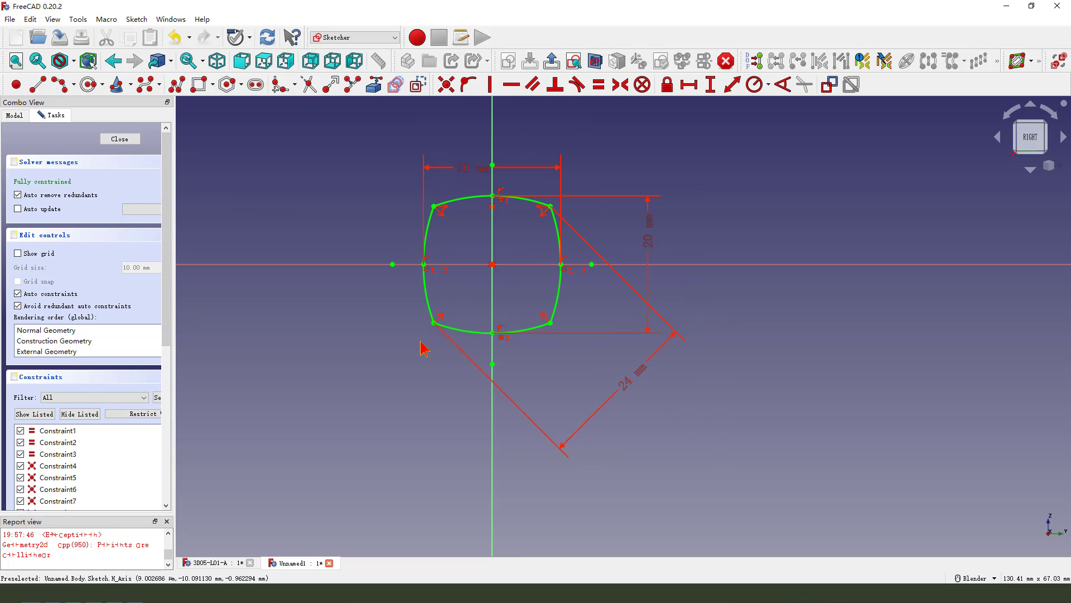
Step: Close the cross-section sketch and pad it 80 mm into a solid bar
left_click(552, 62)
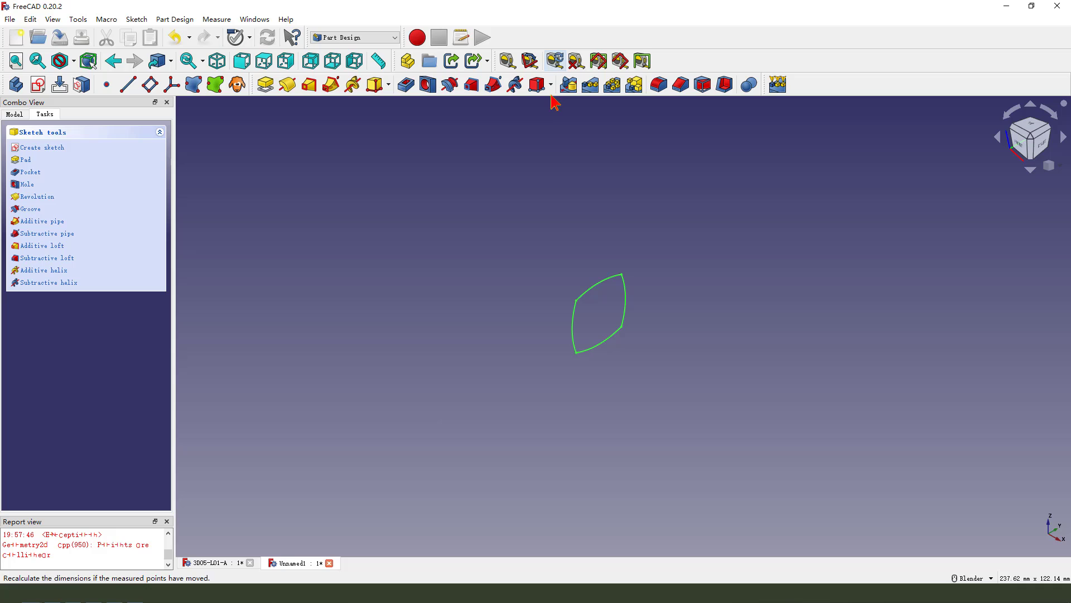
left_click(266, 84)
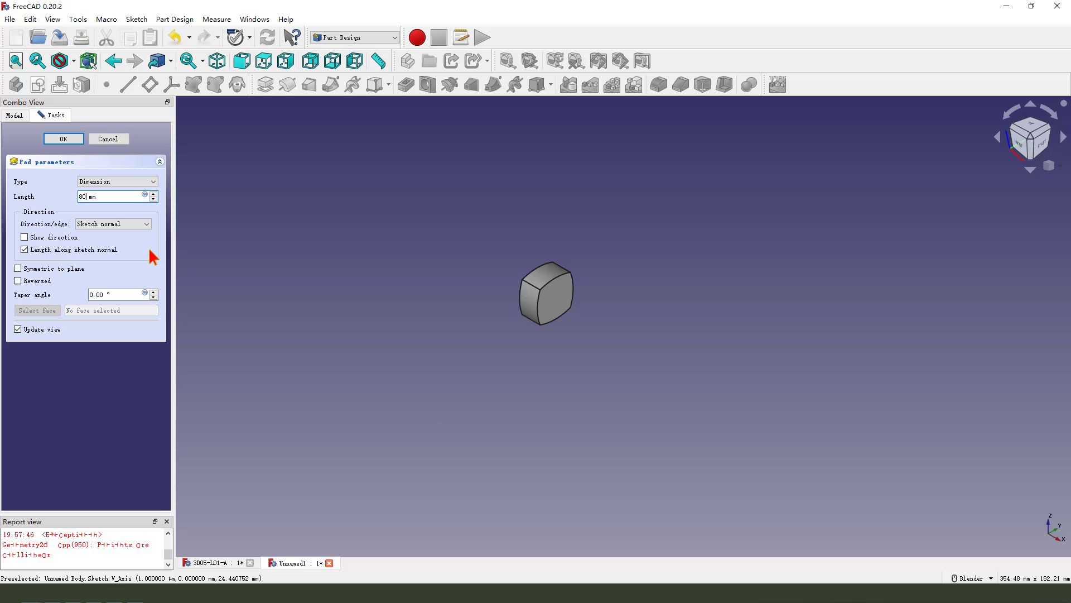
mouse_move(98, 168)
left_mouse_down()
mouse_move(60, 204)
mouse_move(110, 192)
left_mouse_up()
key("Escape")
left_click(64, 139)
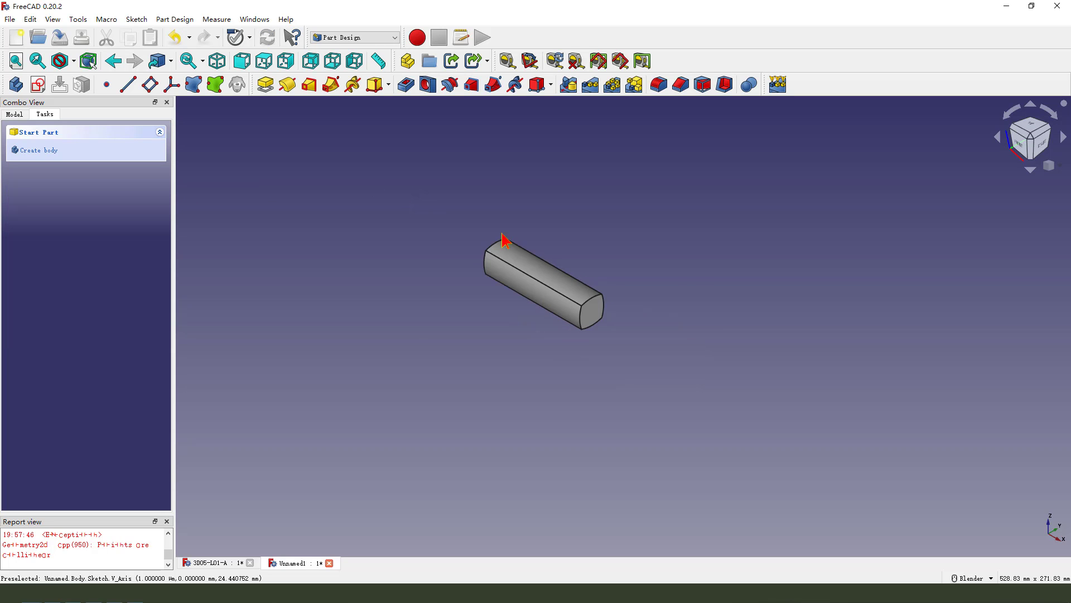
Step: Create Sketch001 on the XZ_Plane and import the bar's right end edge as external geometry
left_click(38, 86)
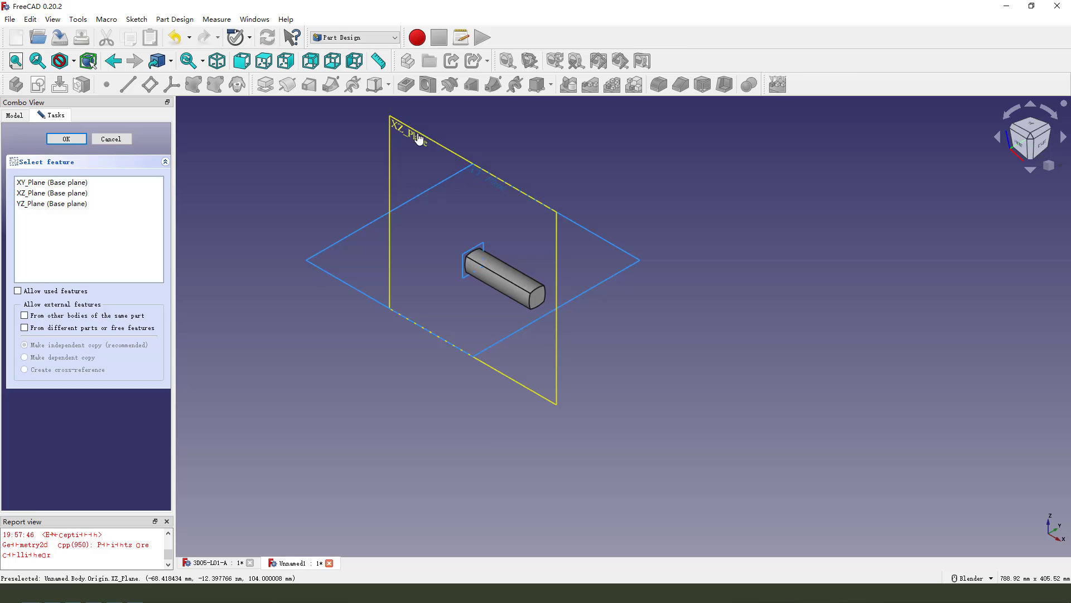
left_click(419, 139)
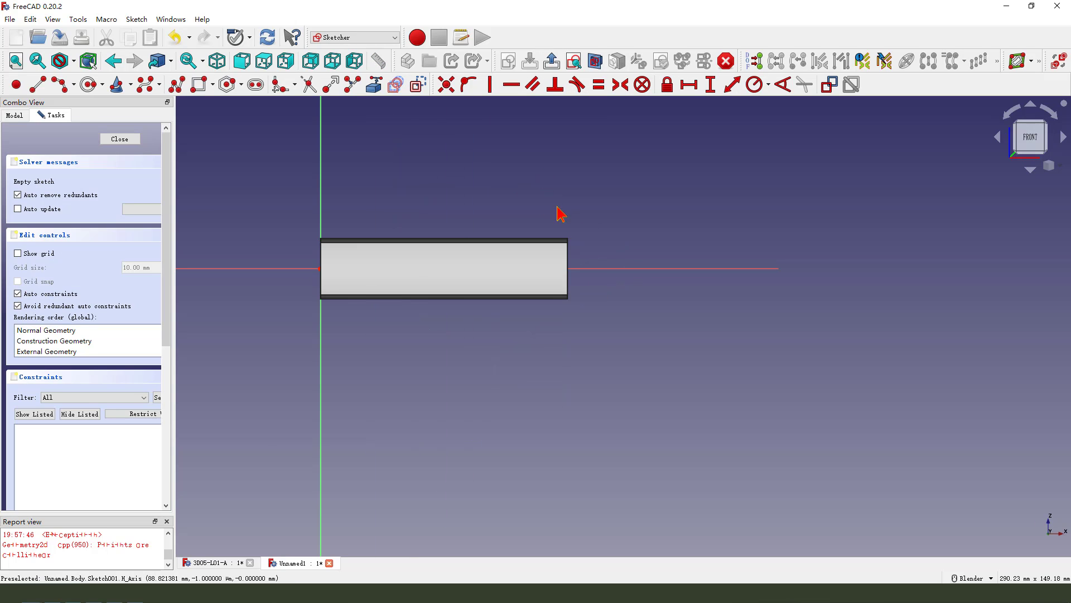
scroll(560, 214, "up", 1)
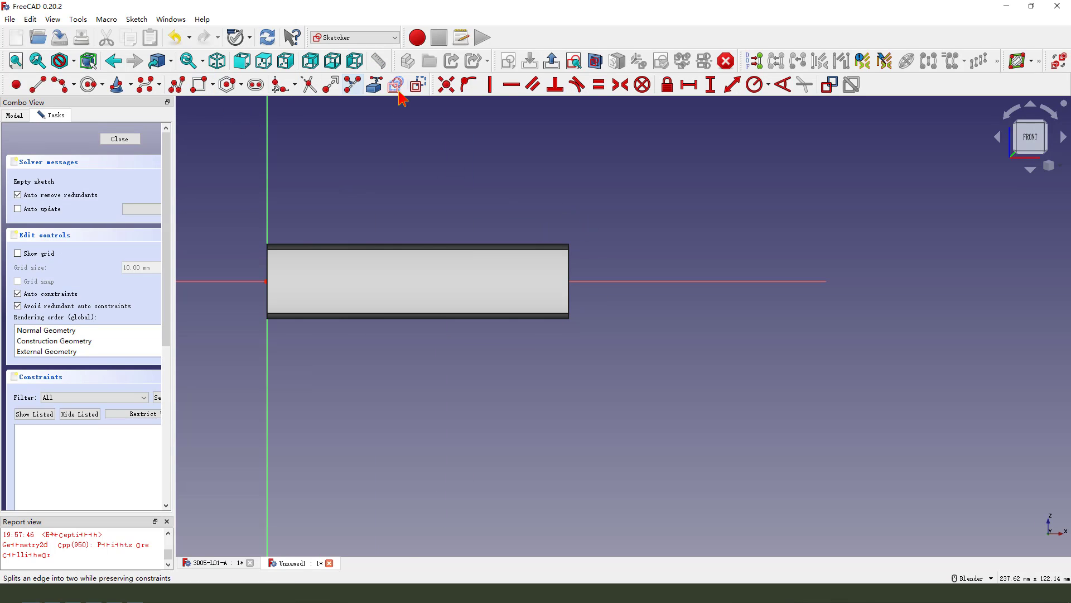
left_click(374, 84)
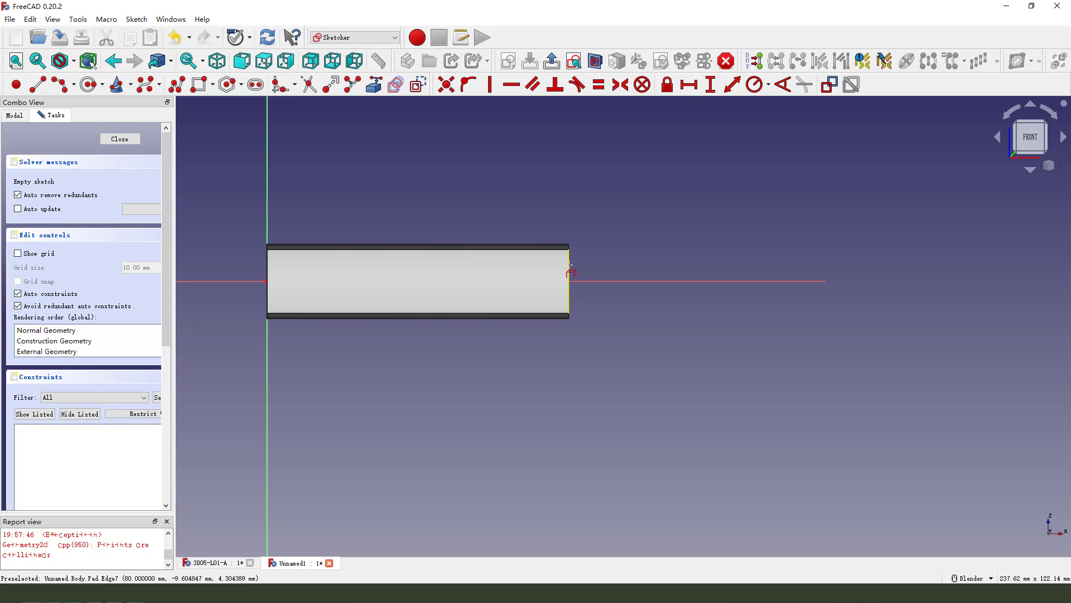
left_click(569, 265)
scroll(556, 245, "up", 1)
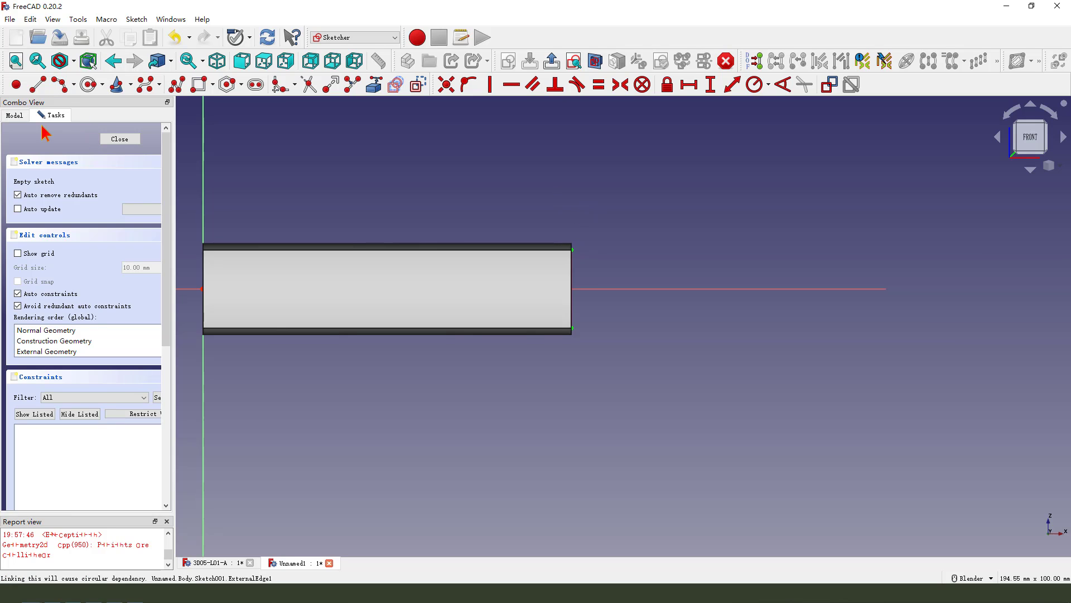
Step: Hide the Pad solid from the Model tree
left_click(16, 116)
left_click(56, 200)
key("space")
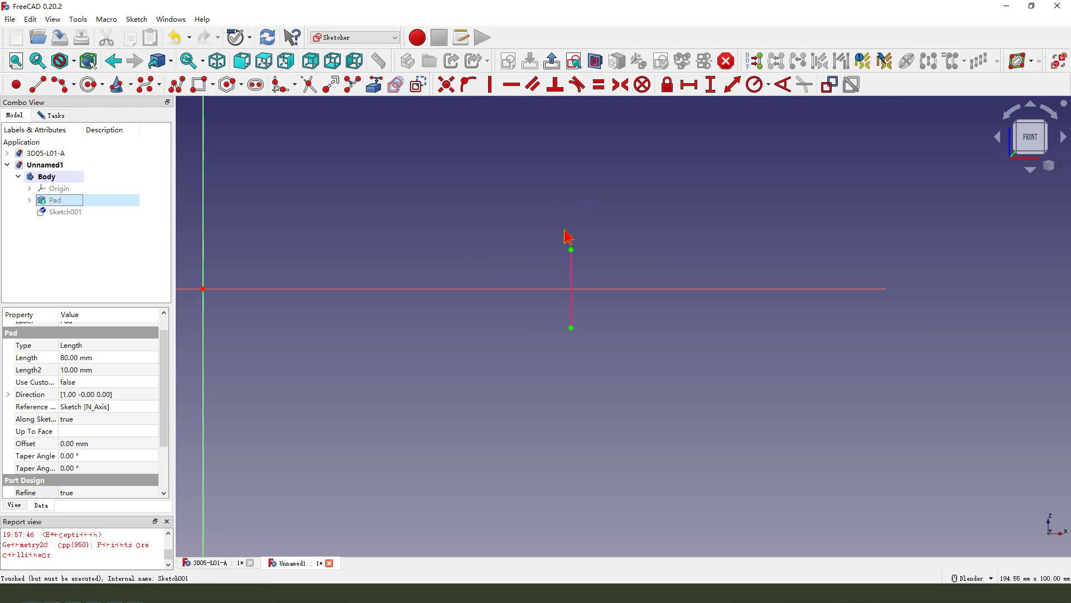
Step: Draw two lines from the end-edge reference, forming a sideways V
left_click(37, 84)
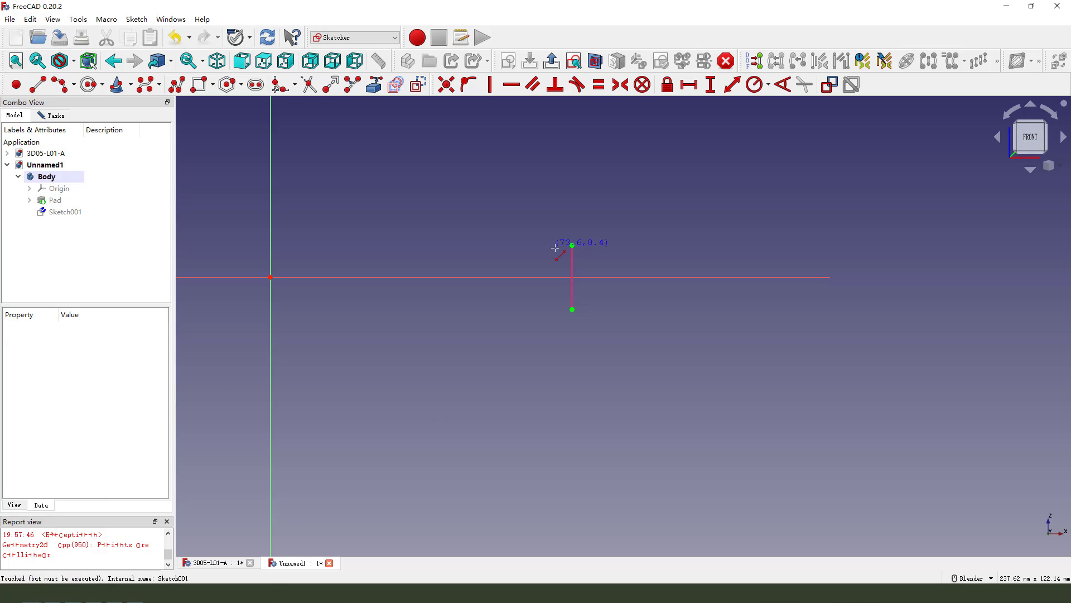
left_click(572, 270)
left_click(474, 192)
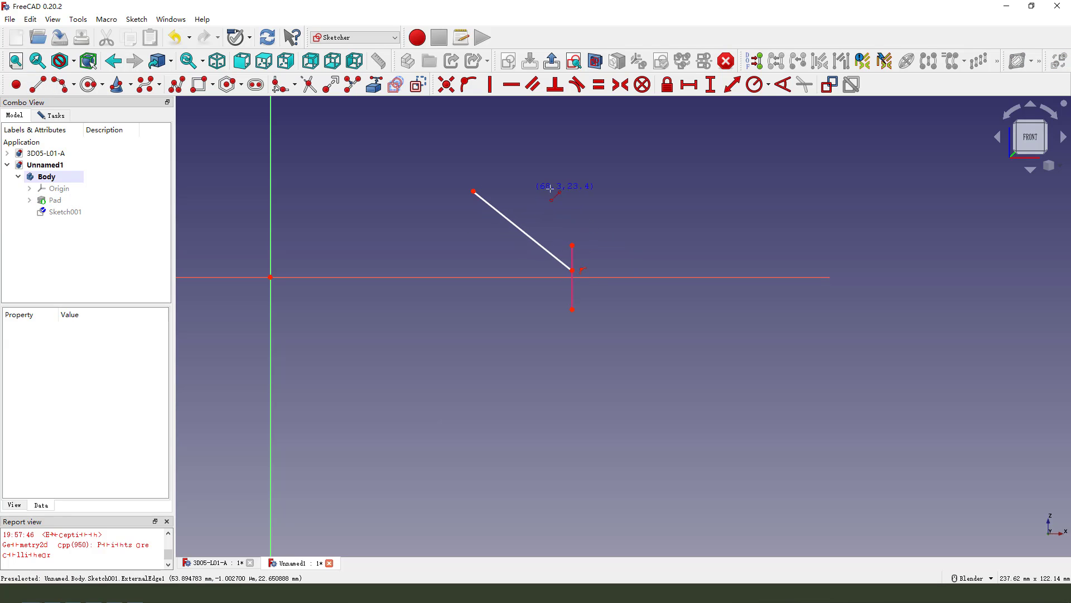
left_click(474, 192)
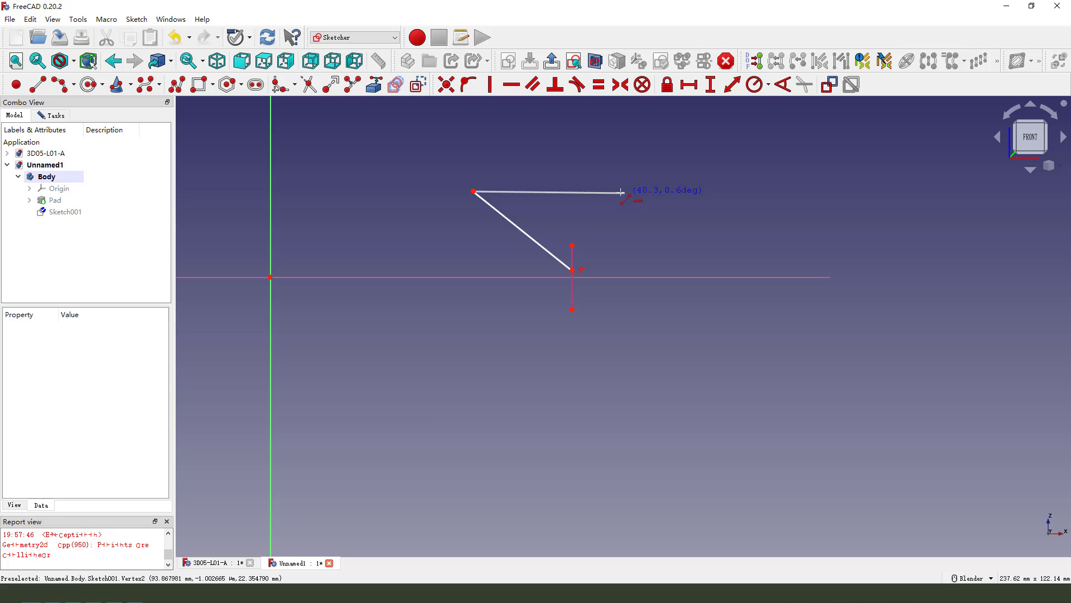
key("Escape")
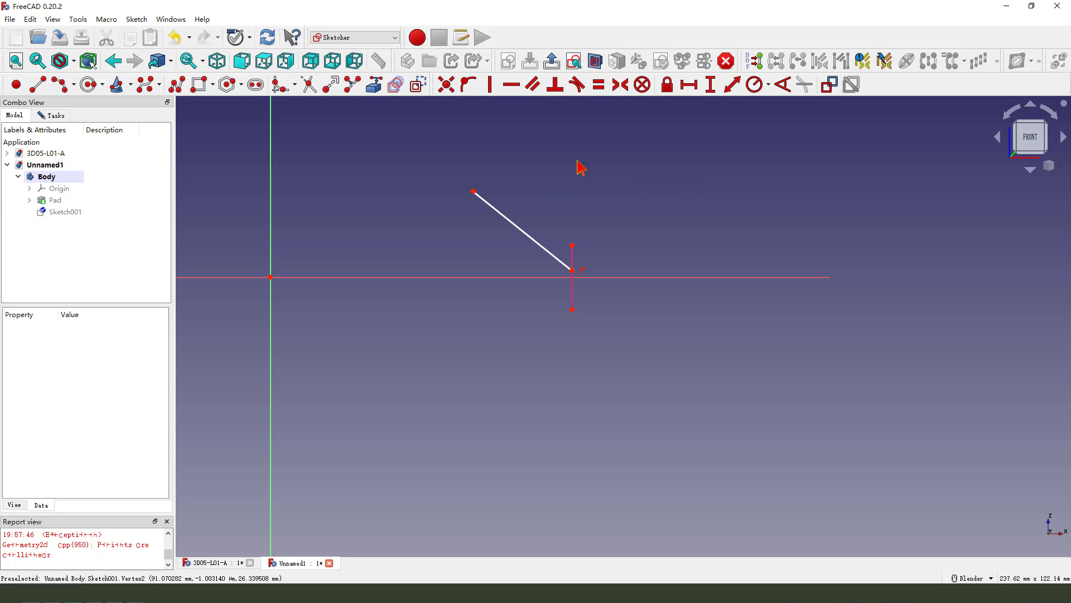
left_click(37, 84)
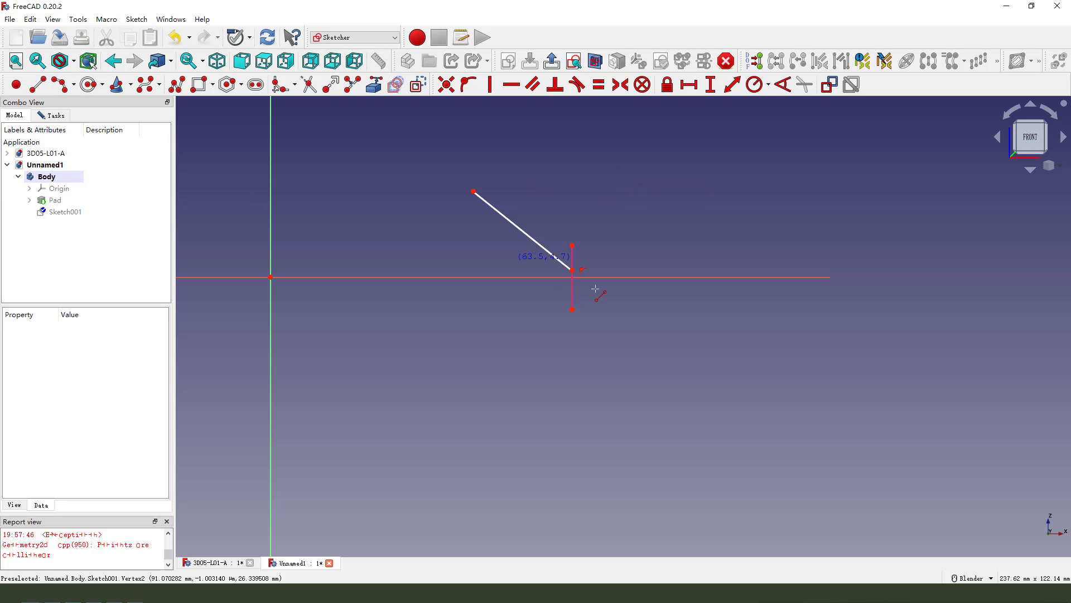
left_click(572, 271)
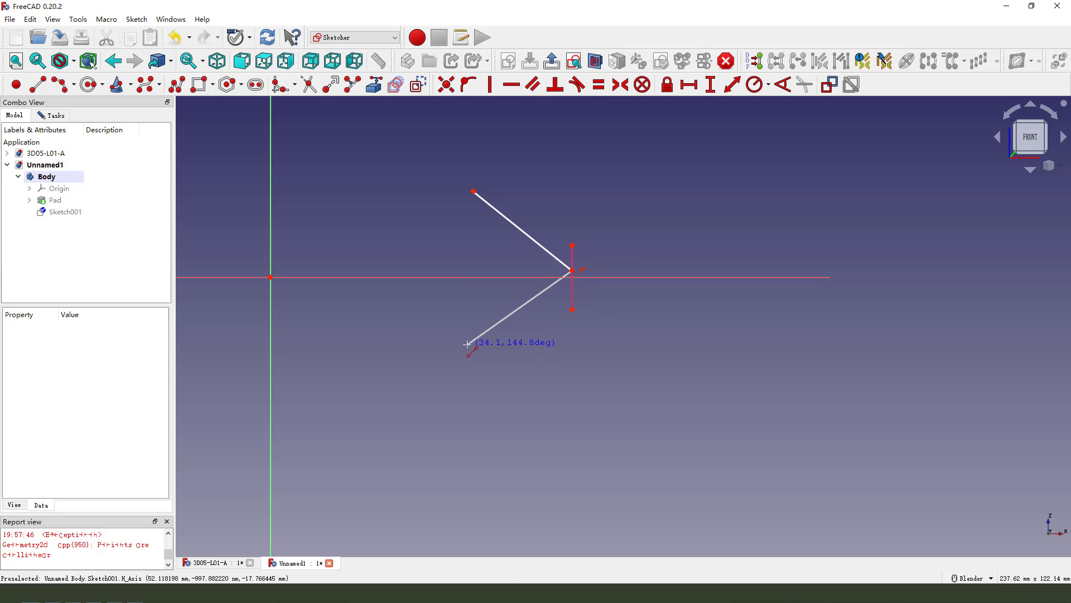
left_click(468, 344)
Step: Constrain the V's apex onto the horizontal axis with Point on Object
left_click(572, 271)
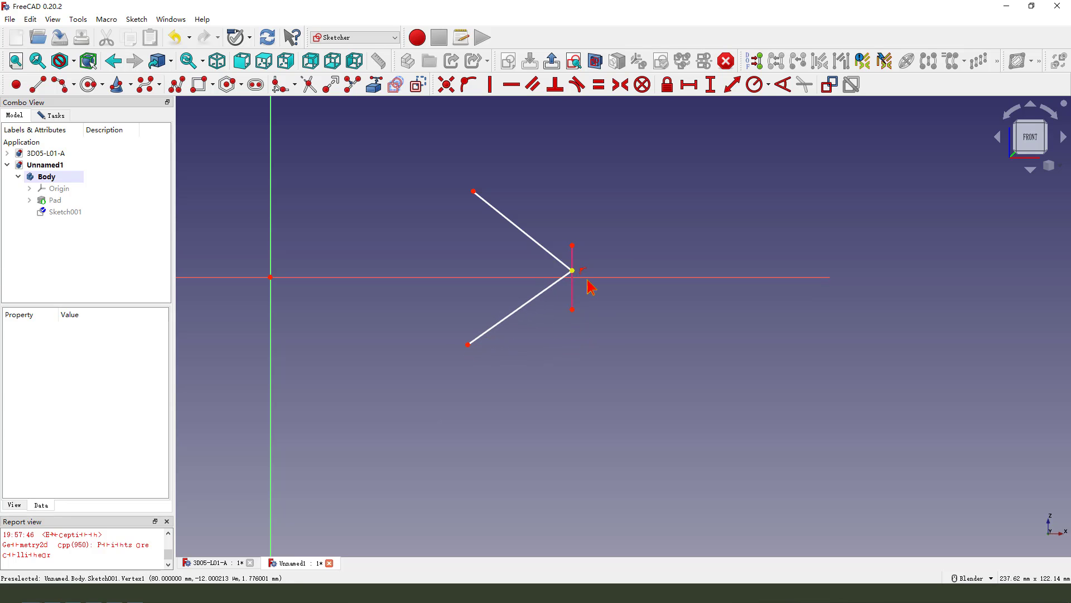
left_click(587, 277)
left_click(467, 84)
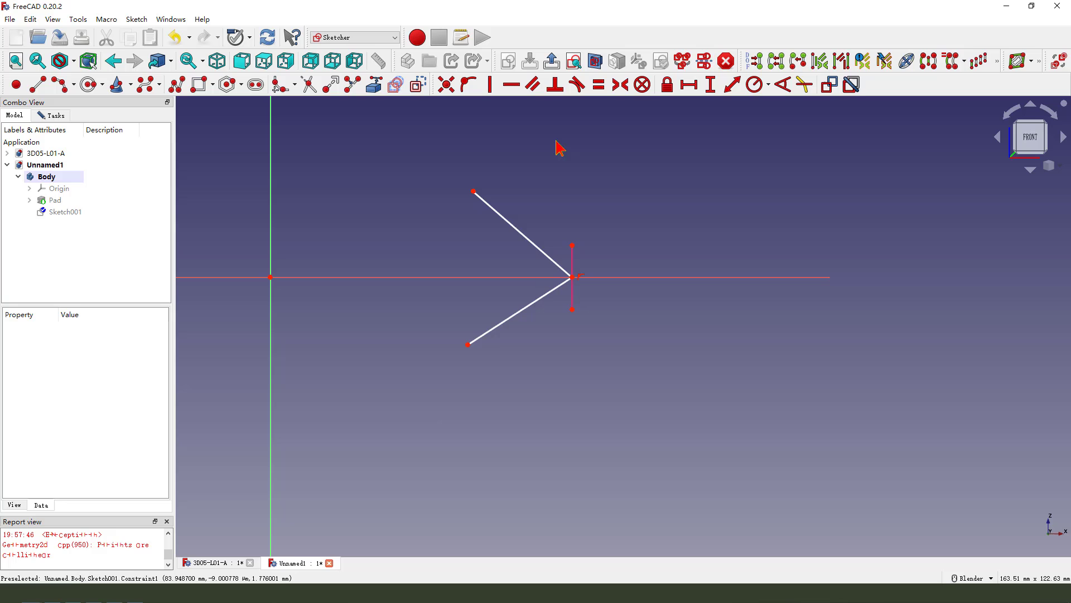
Step: Constrain the two V lines to a 72° angle
left_click(506, 221)
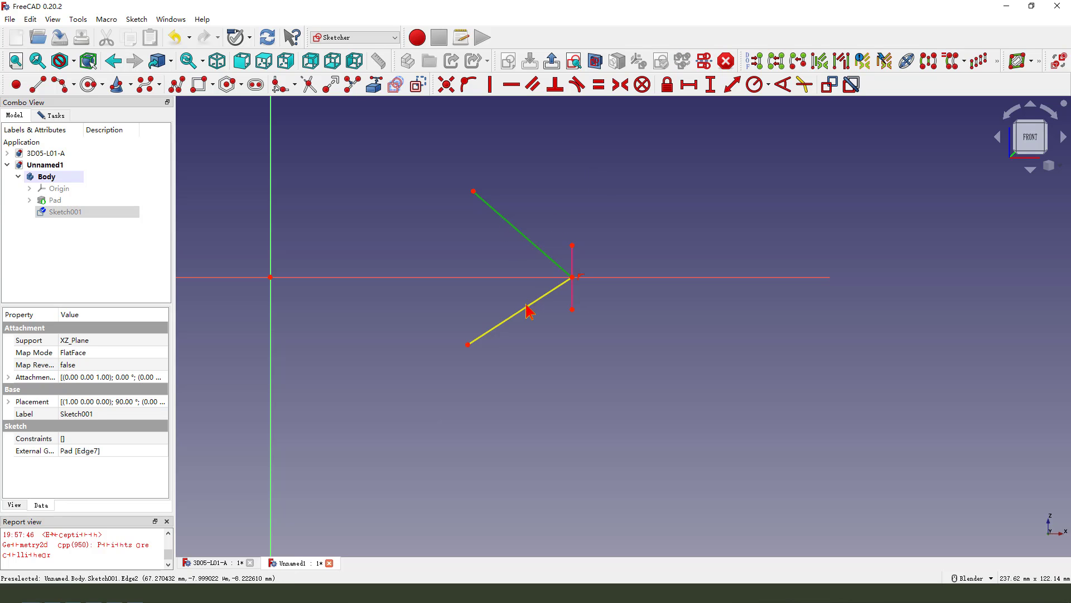
left_click(525, 307)
left_click(783, 84)
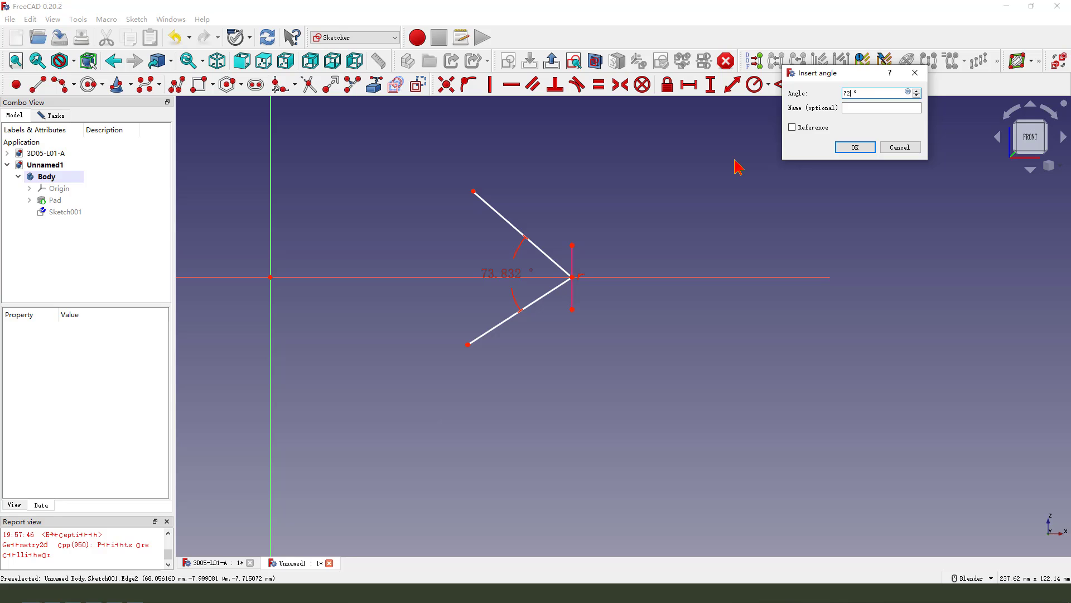
type("72")
key("Return")
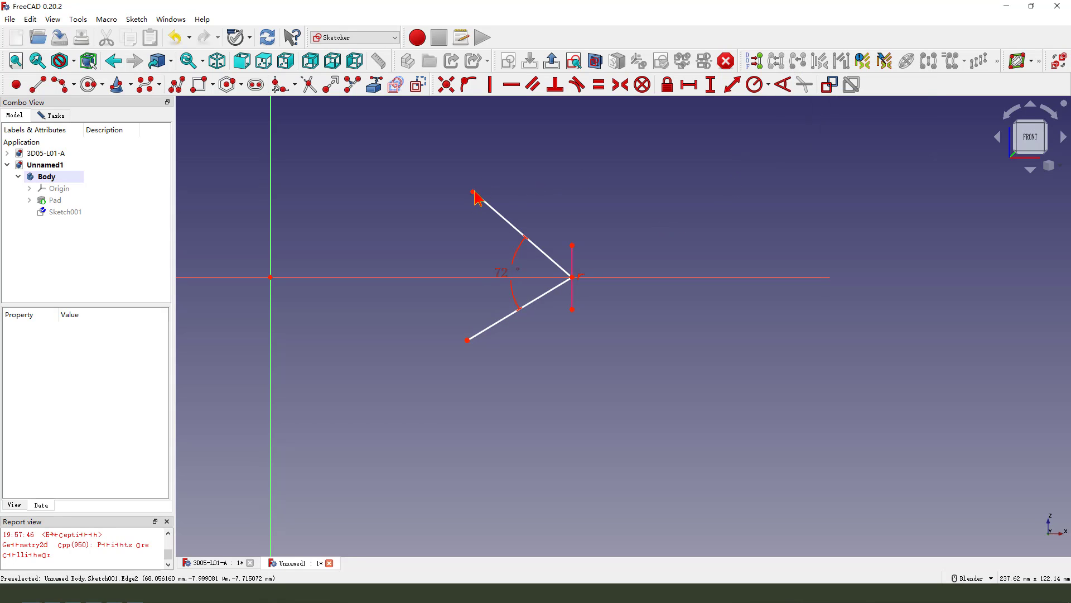
Step: Make the V's two open endpoints symmetric about the horizontal axis
left_click(467, 340)
left_click(477, 277)
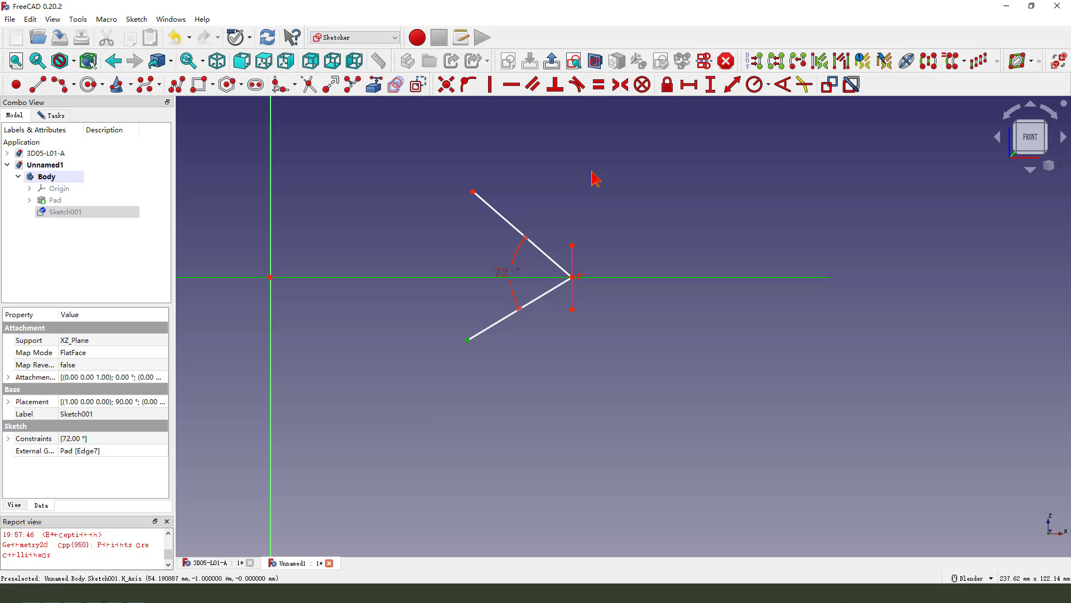
left_click(620, 84)
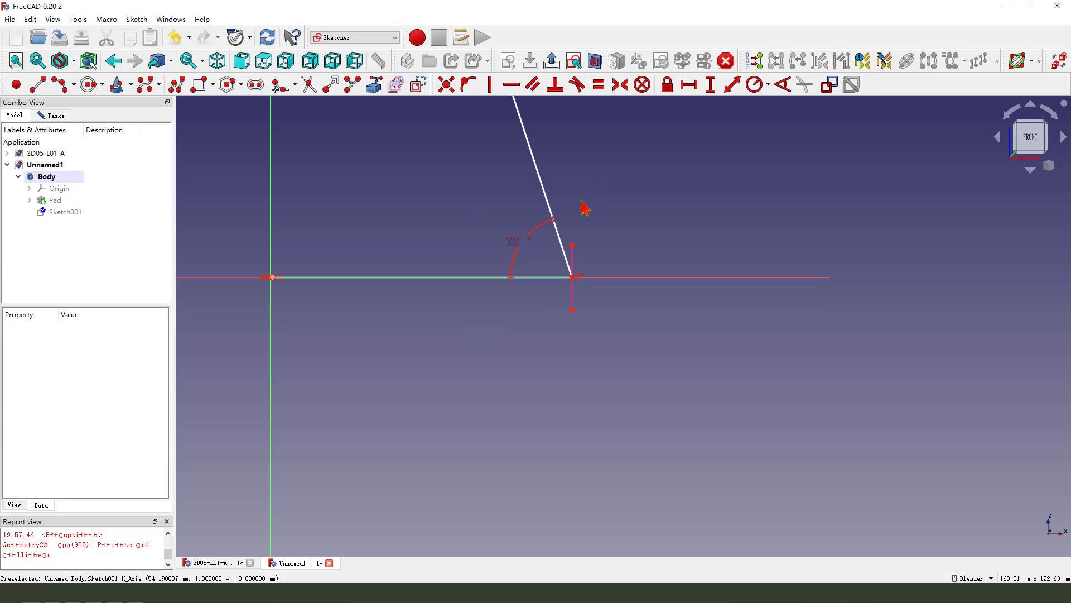
left_click(171, 39)
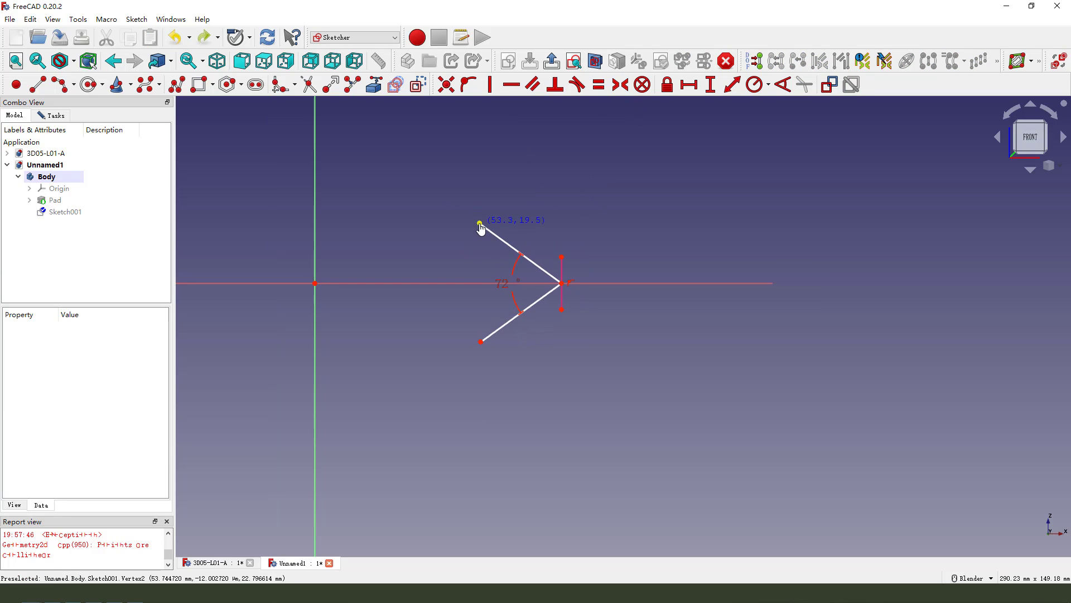
left_click(479, 223)
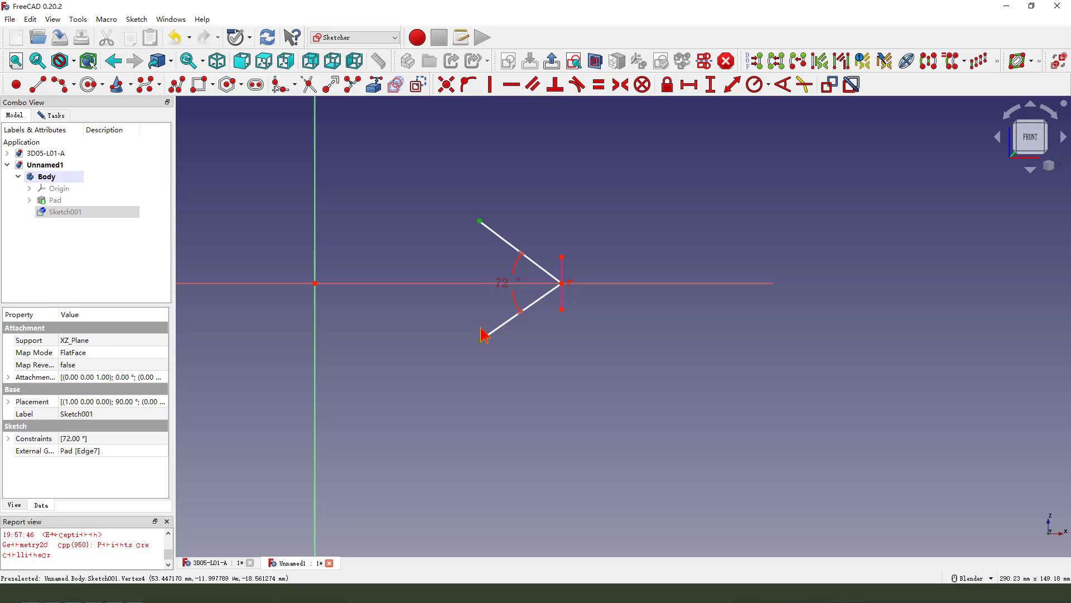
left_click(481, 335)
left_click(478, 283)
left_click(620, 84)
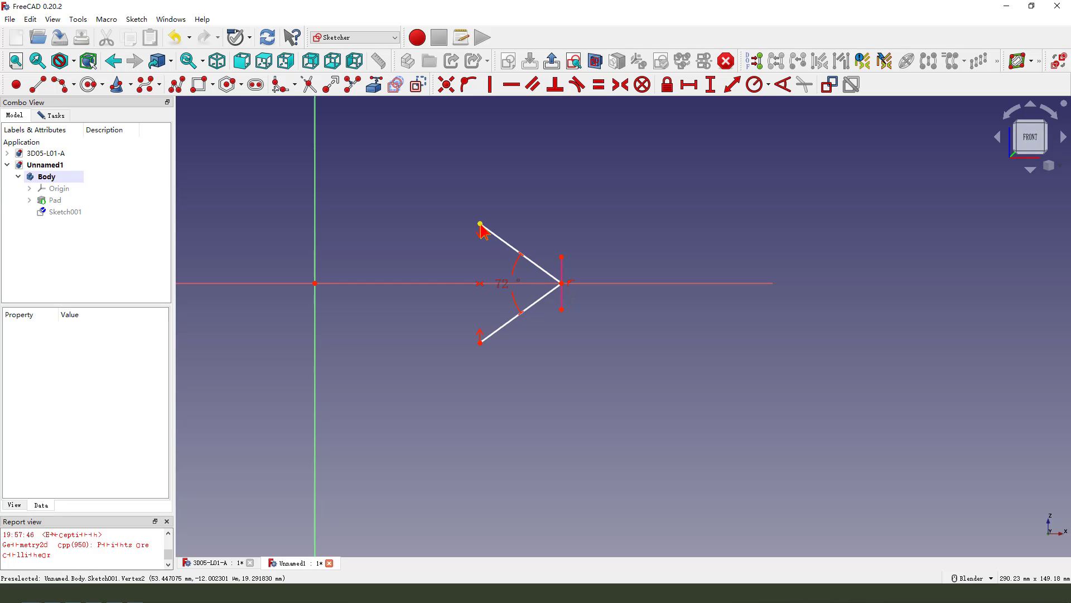
Step: Stretch the V and add a length constraint to the upper line
left_click_drag(495, 229, 472, 200)
left_click(462, 211)
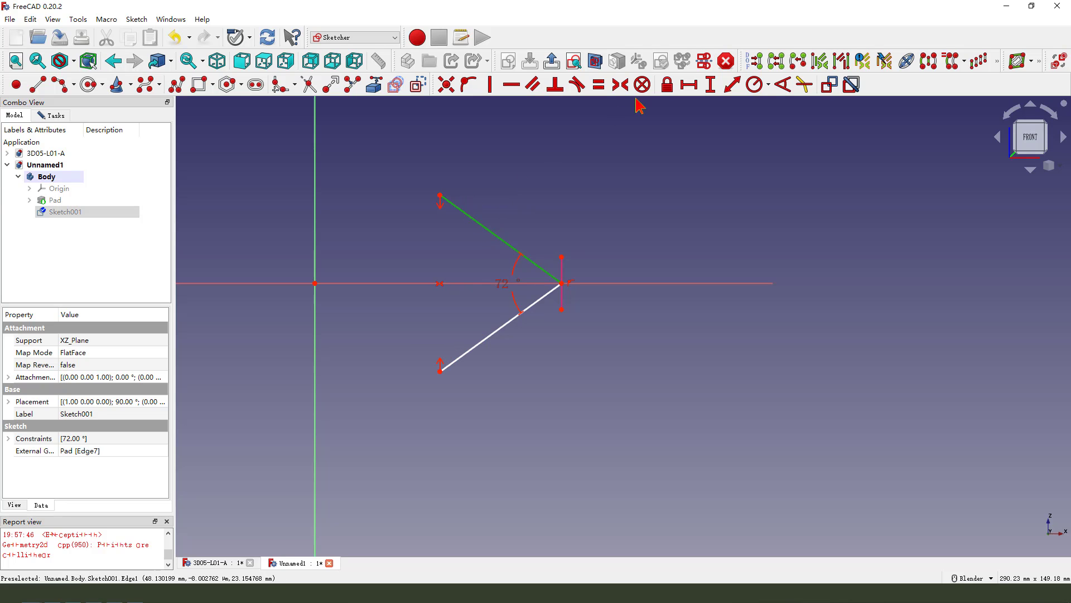
left_click(733, 84)
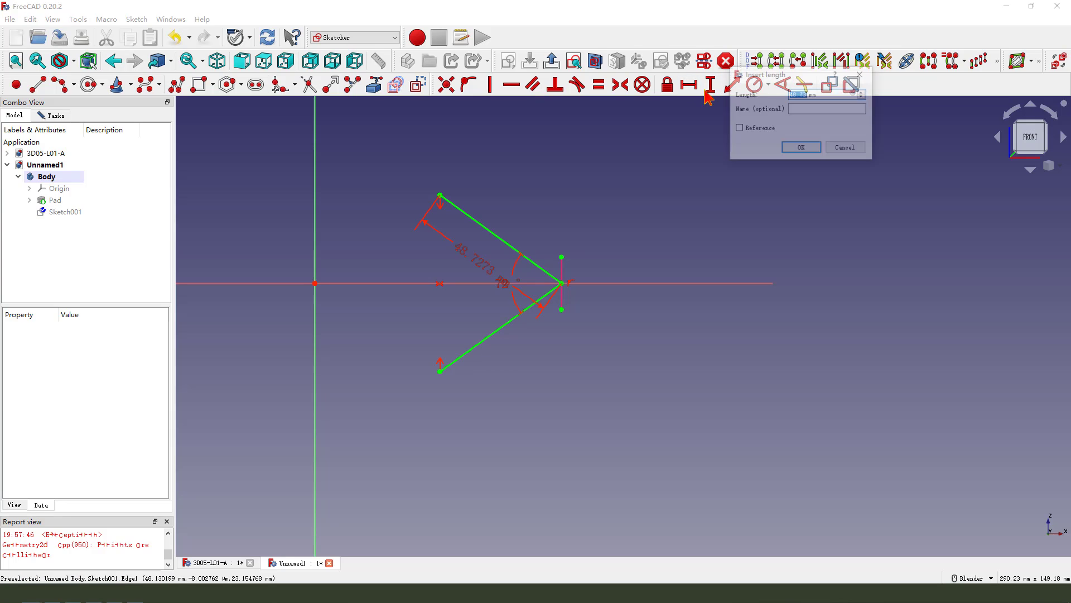
Step: Accept the 48.73 mm upper-line length and draw a 3-point arc across the V's open ends
left_click(802, 149)
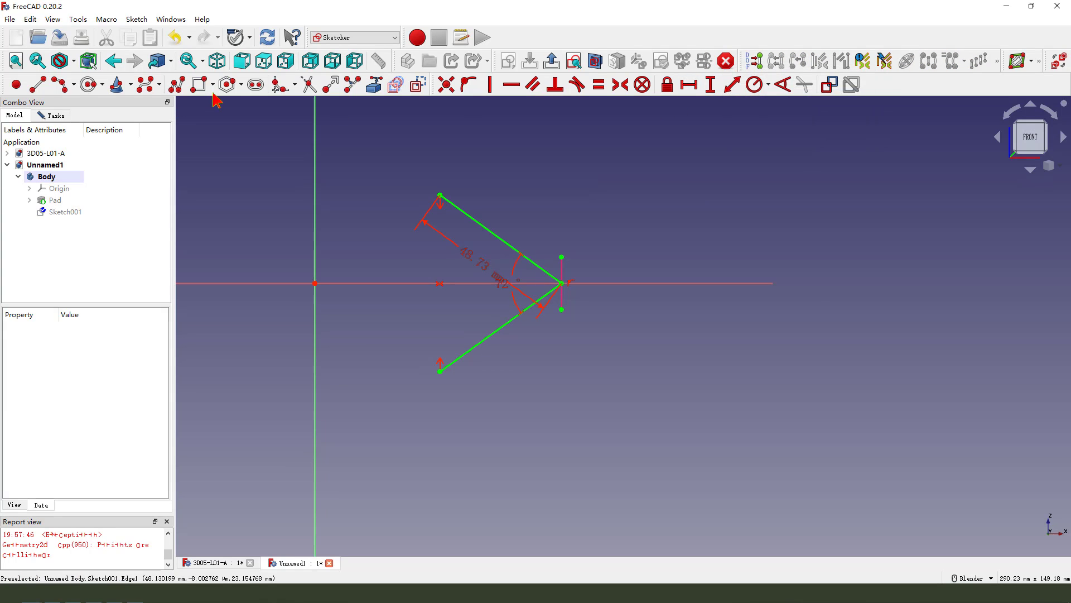
left_click(60, 84)
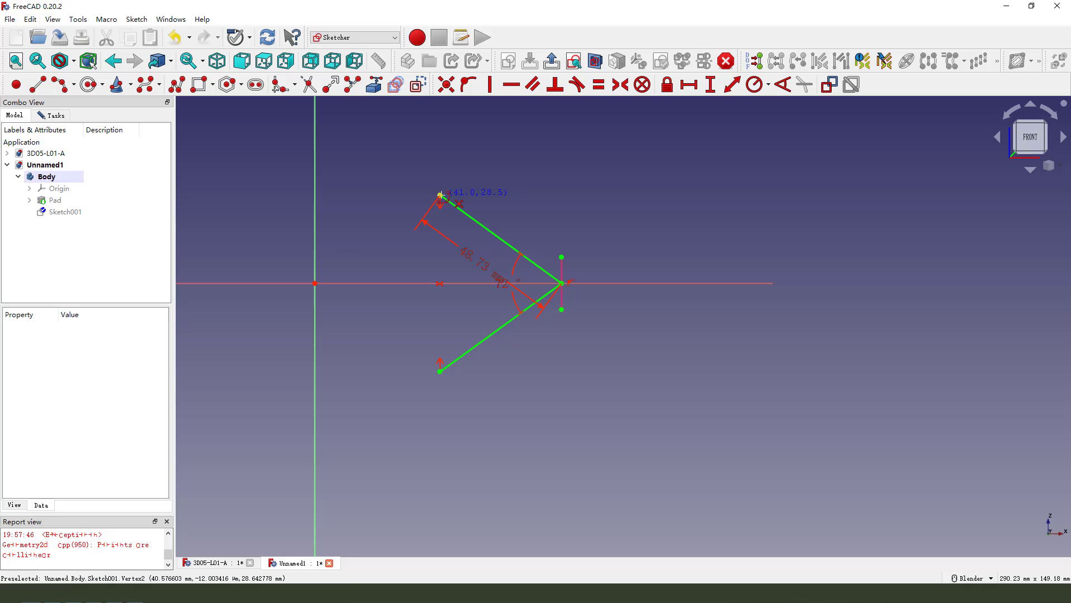
left_click(439, 284)
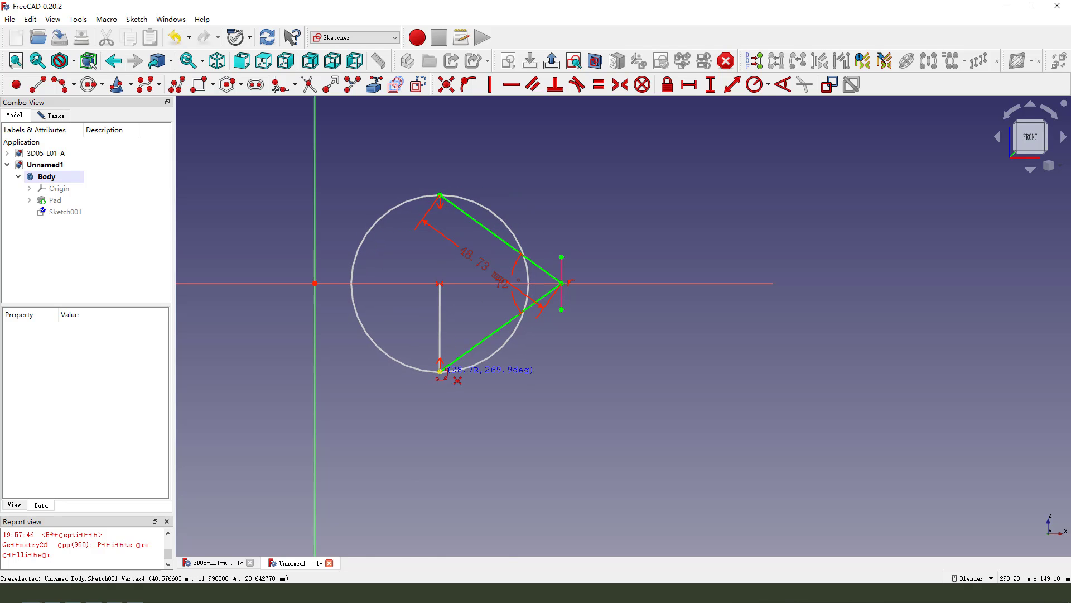
left_click(439, 370)
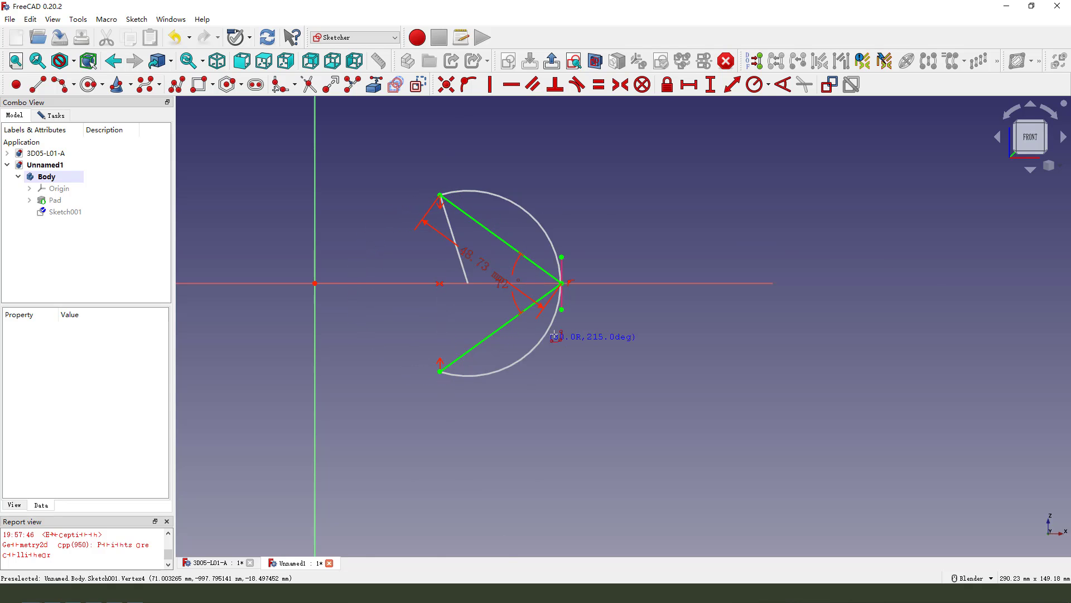
left_click(667, 263)
scroll(651, 240, "down", 2)
Step: Constrain the closing arc to a 68.63 mm radius
left_click(719, 171)
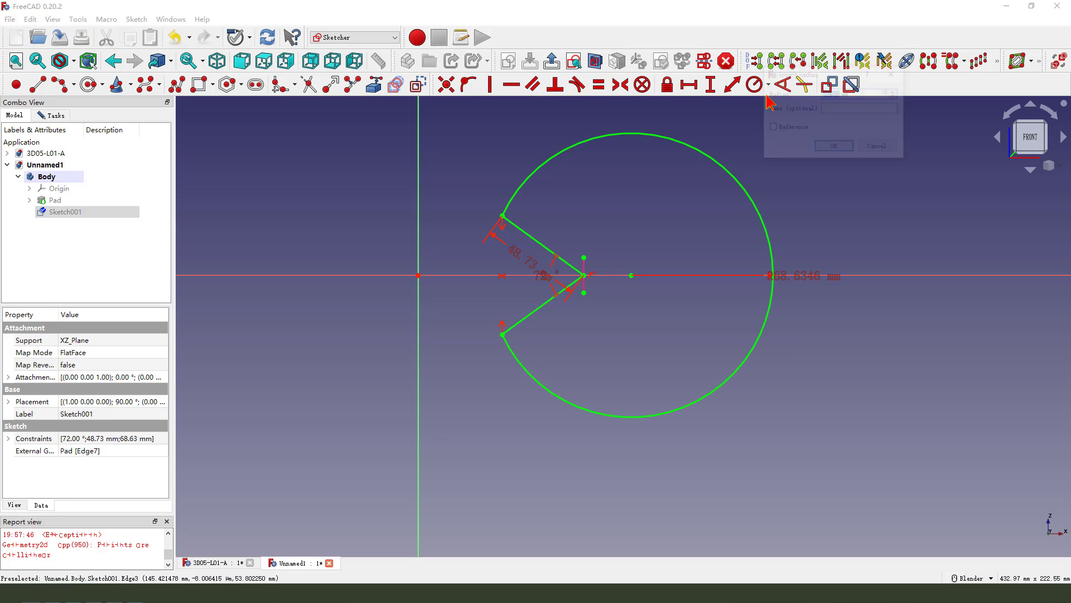
left_click(754, 84)
left_click(827, 148)
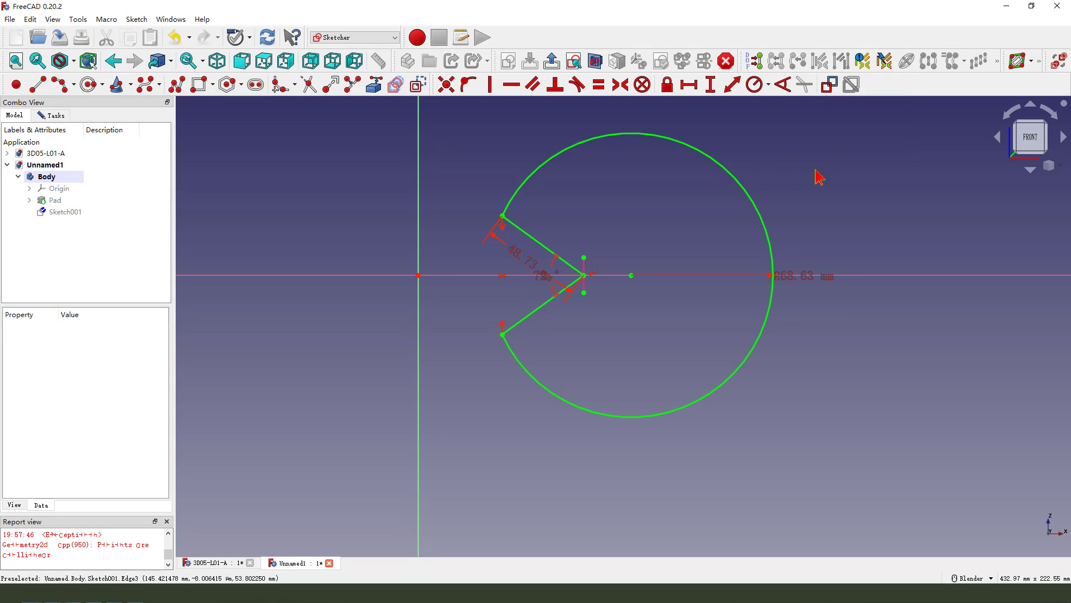
left_click(50, 115)
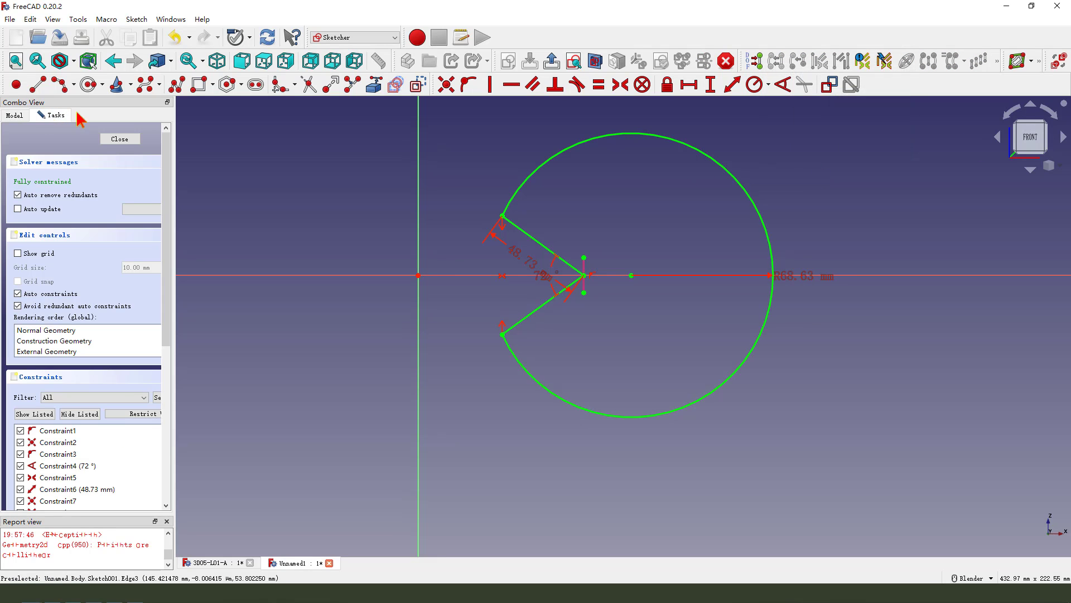
Step: Pocket the V profile Through all, symmetric to plane, giving the bar a wedge tip
left_click(552, 60)
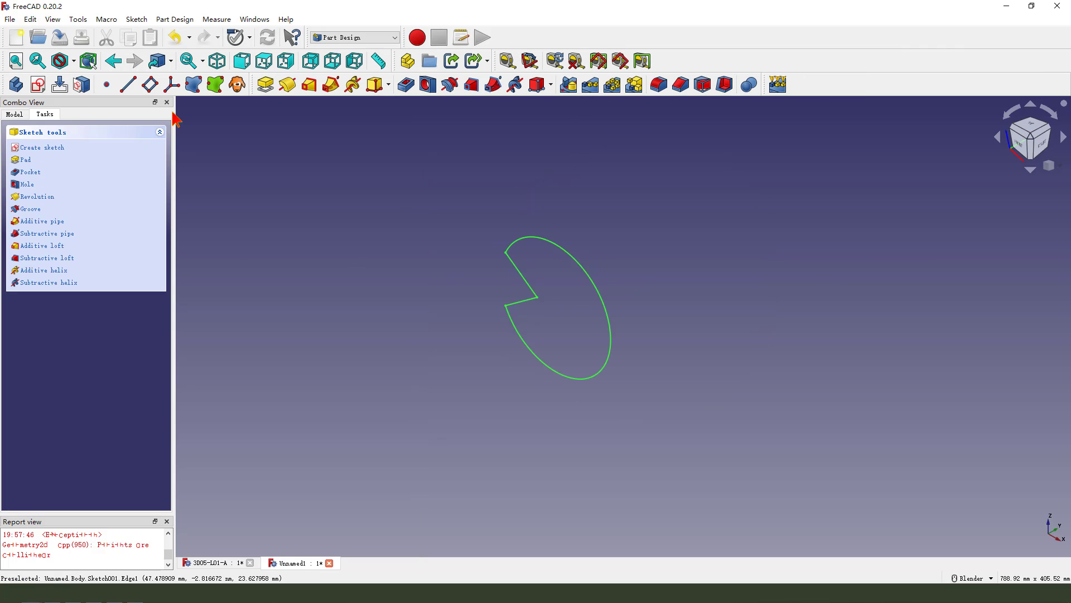
left_click(406, 85)
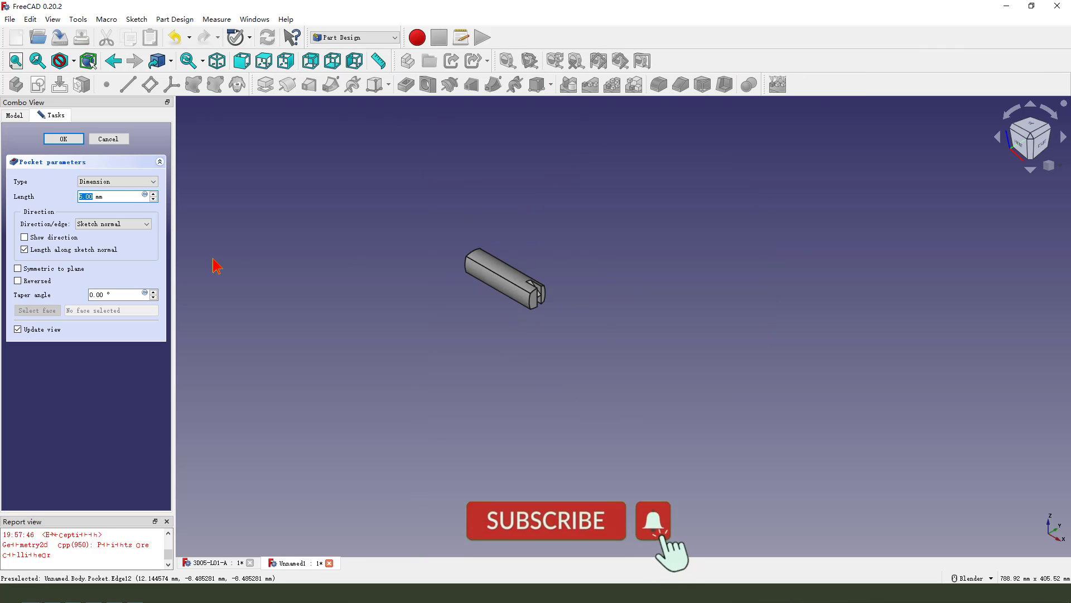
left_click(111, 182)
left_click(108, 198)
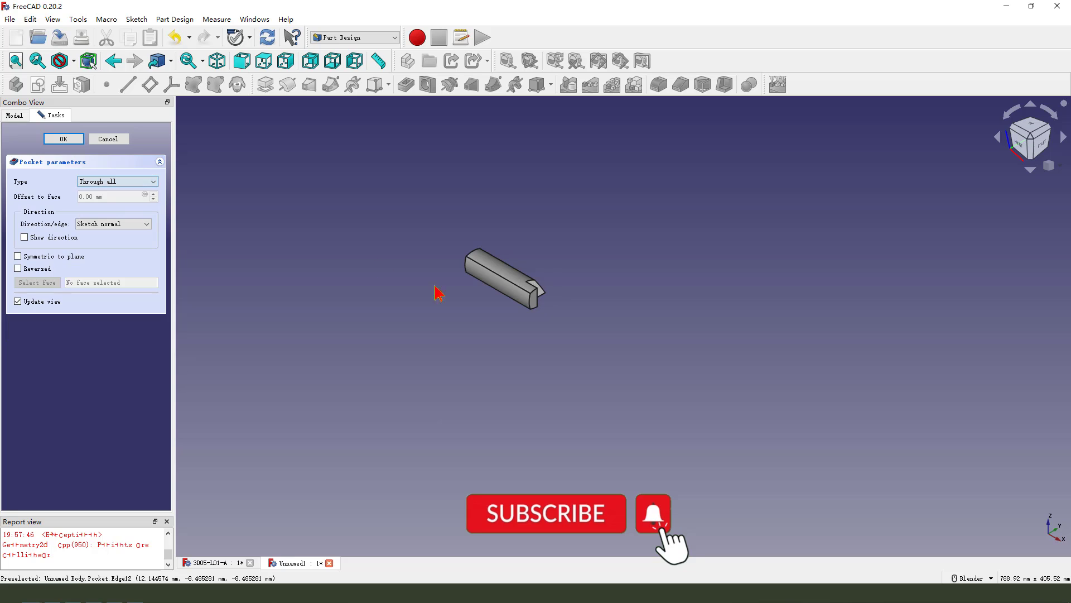
left_click(23, 258)
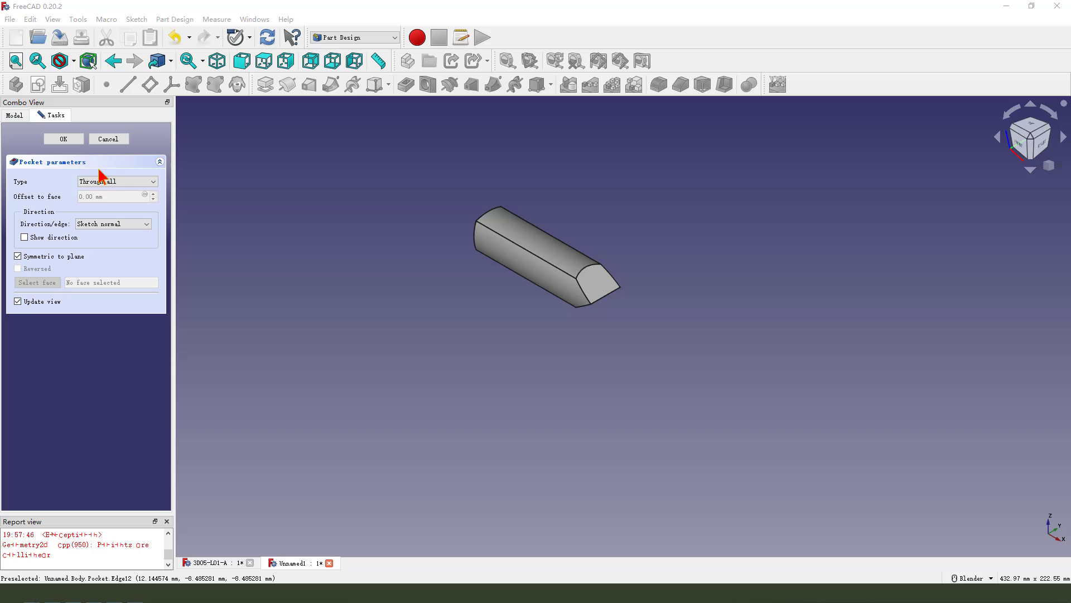
mouse_move(101, 168)
left_mouse_down()
mouse_move(139, 194)
mouse_move(92, 160)
left_mouse_up()
mouse_move(11, 259)
left_mouse_down()
mouse_move(87, 251)
mouse_move(12, 248)
left_mouse_up()
key("Escape")
left_click(46, 140)
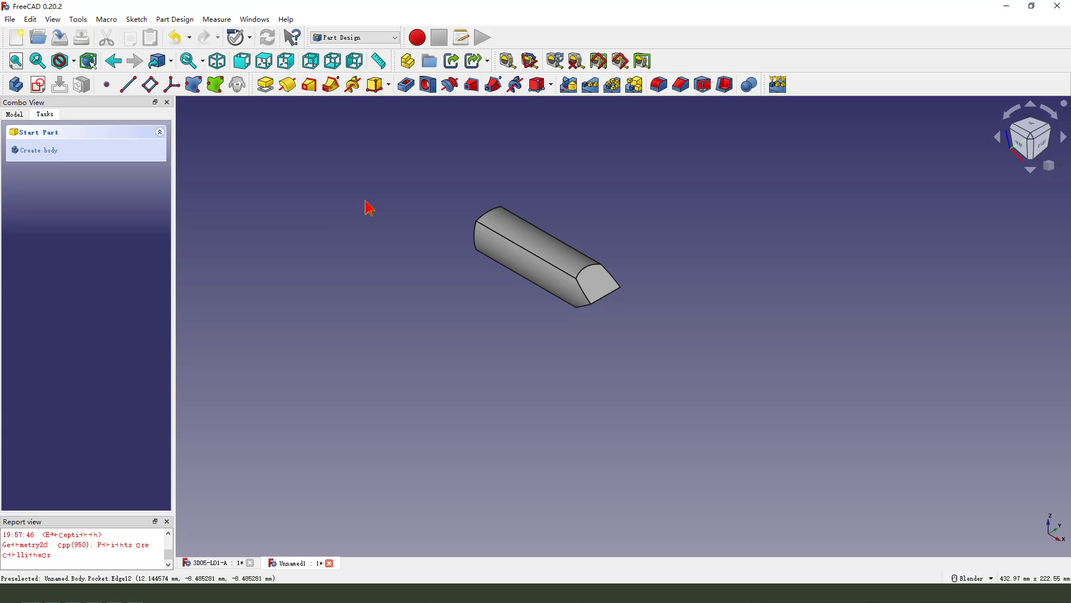
scroll(580, 235, "up", 2)
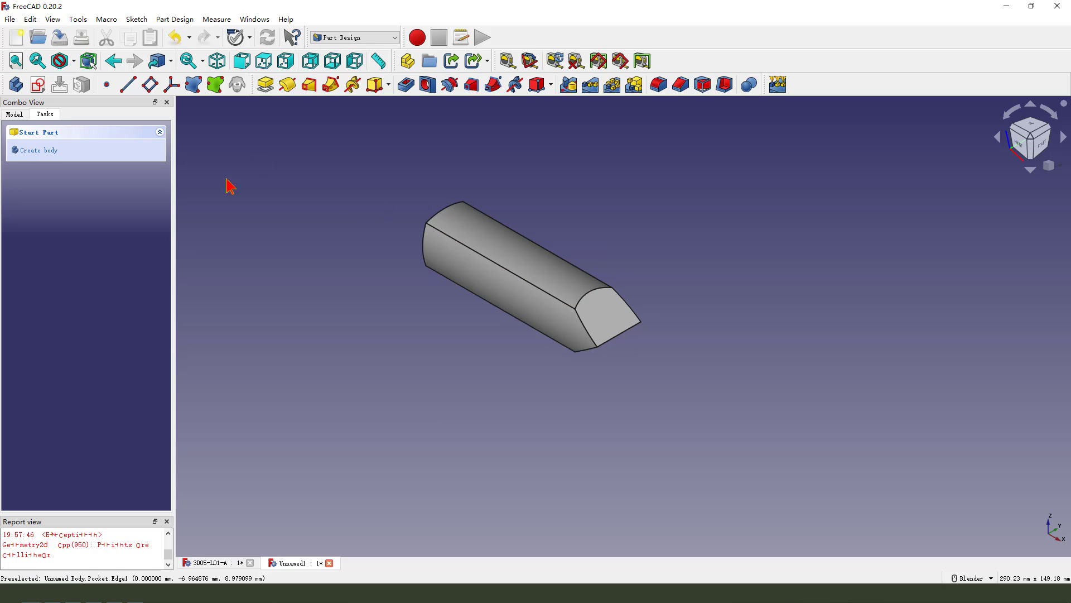
Step: Create a sketch on XZ_Plane and link the bar's tip vertex as external geometry
left_click(39, 85)
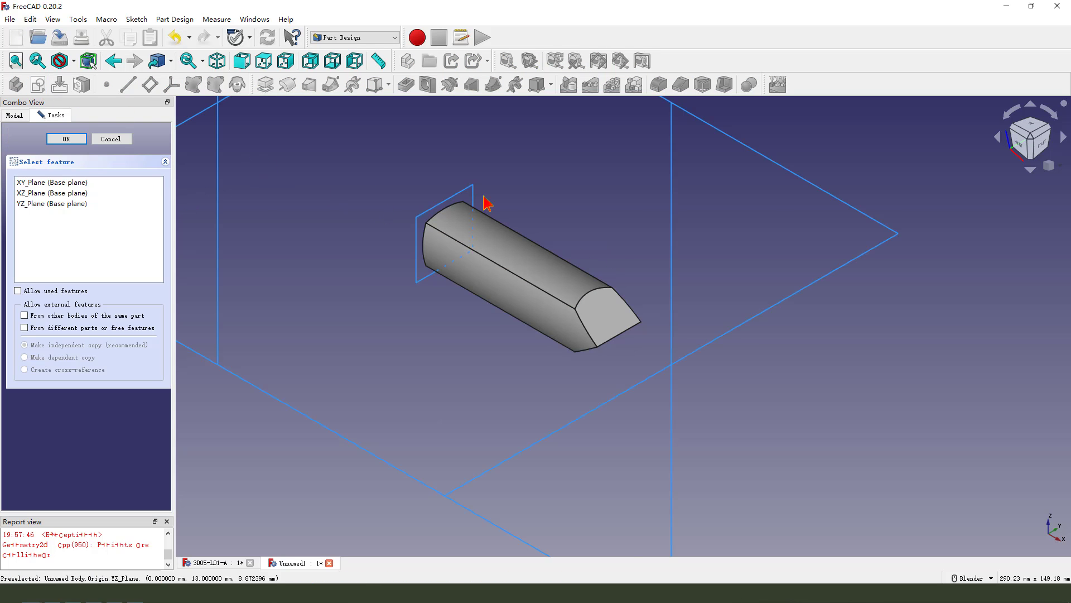
left_click(443, 166)
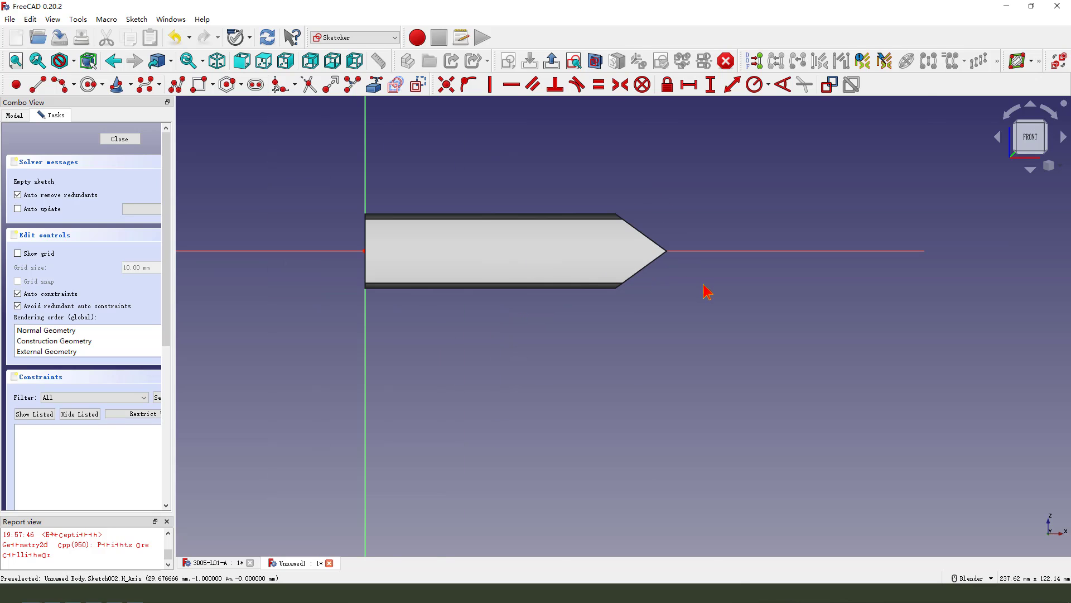
left_click(374, 84)
left_click(667, 252)
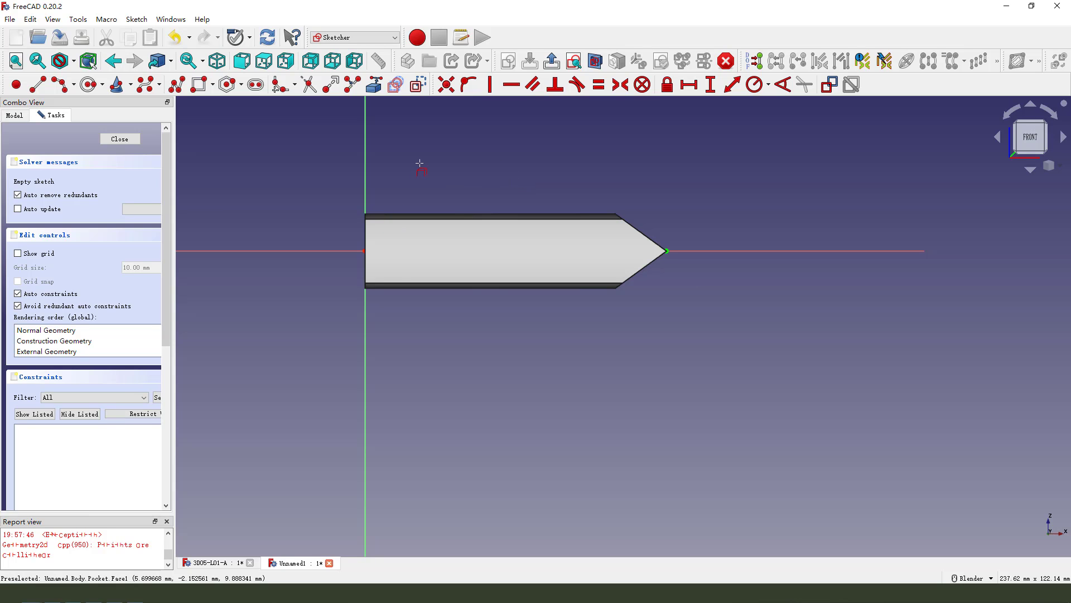
left_click(14, 115)
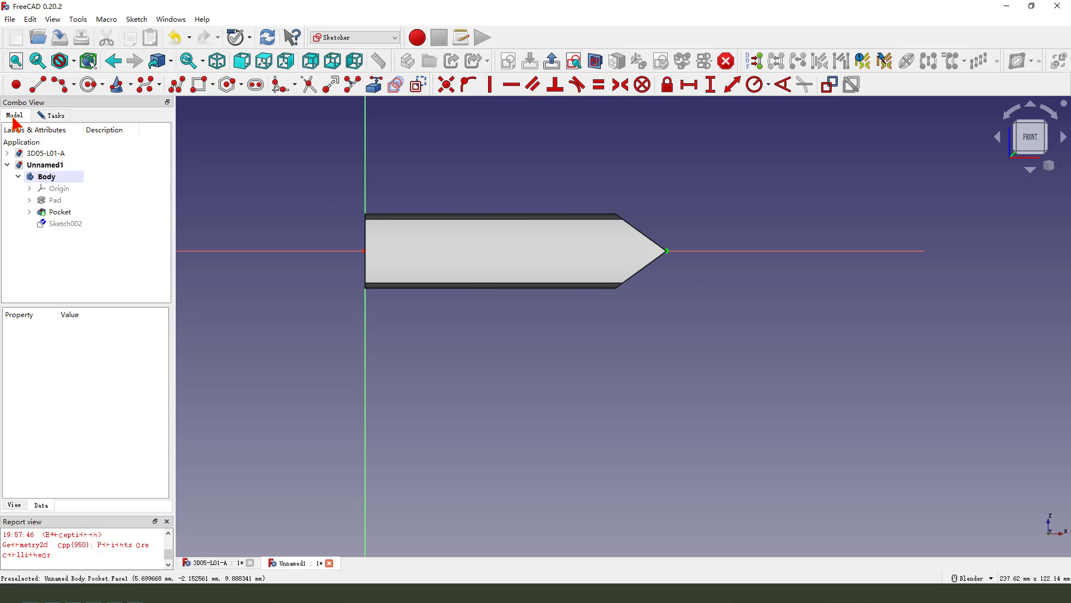
Step: Hide the Pocket and draw a slot along the horizontal axis
left_click(56, 212)
key("space")
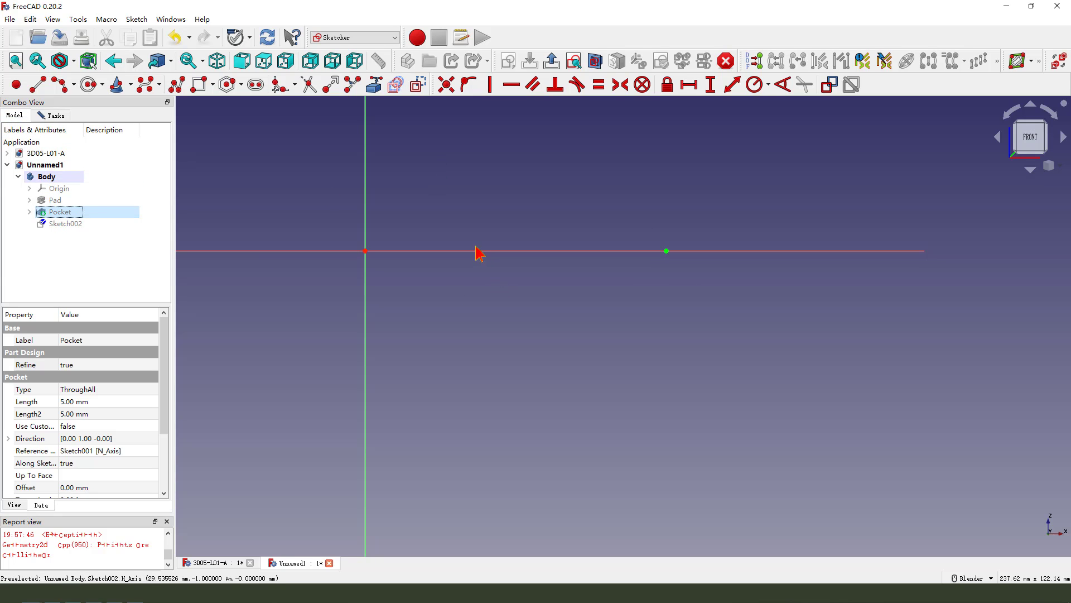
left_click(255, 84)
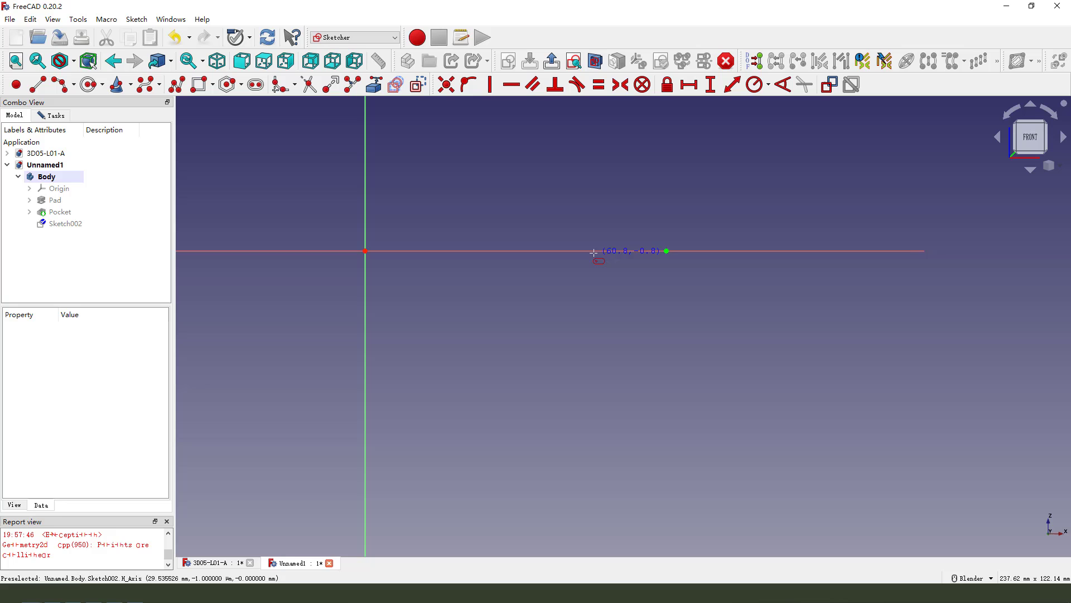
left_click(483, 250)
left_click(593, 250)
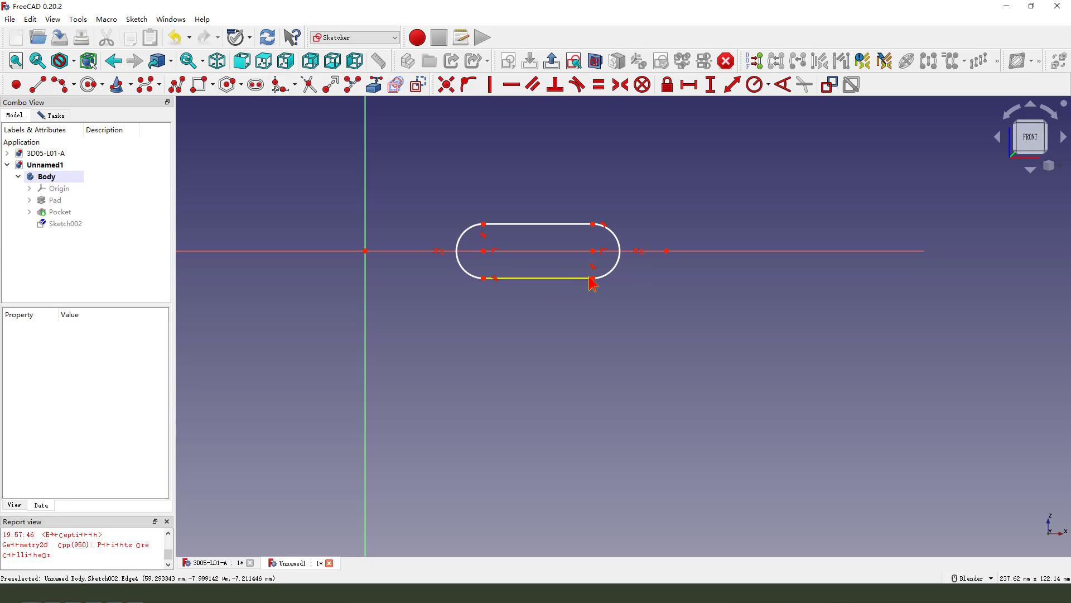
Step: Set the slot's top edge to 6 mm and its right end 19 mm from the tip point
left_click(574, 224)
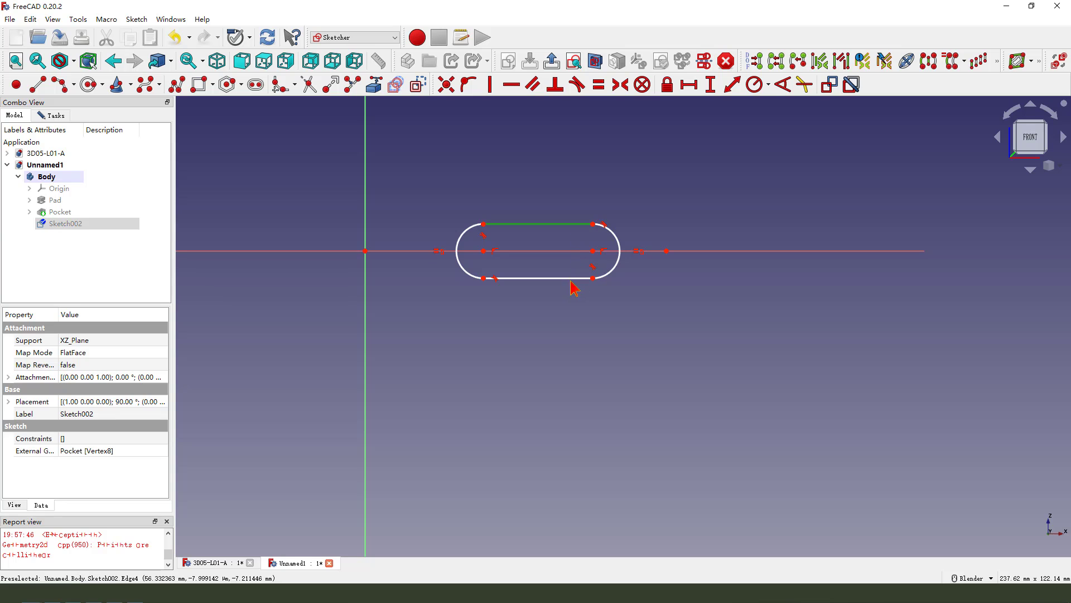
left_click(732, 86)
key("Return")
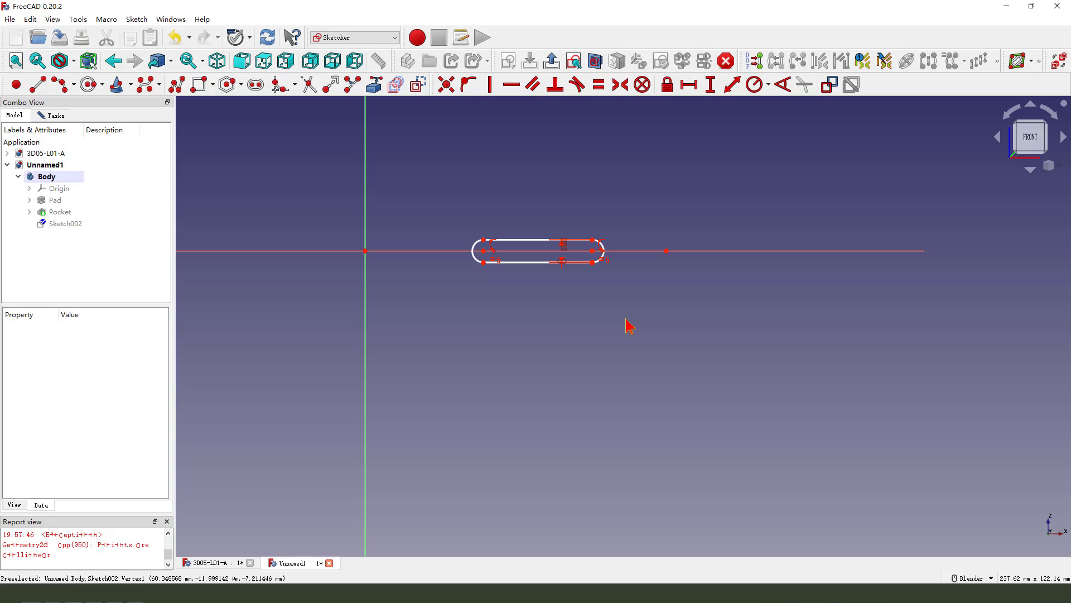
scroll(641, 271, "up", 1)
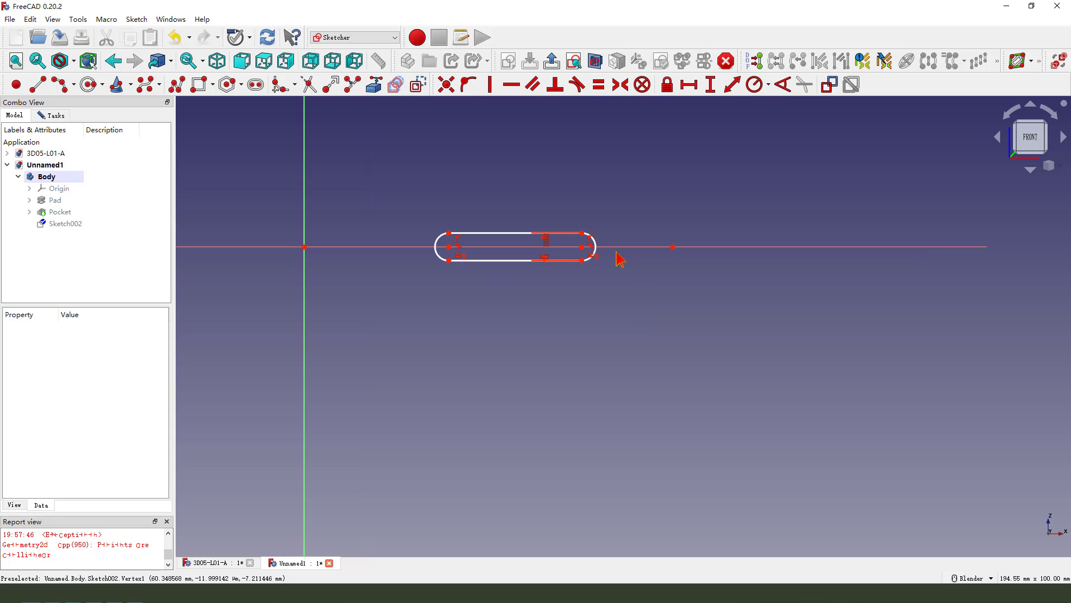
left_click(582, 247)
left_click(673, 246)
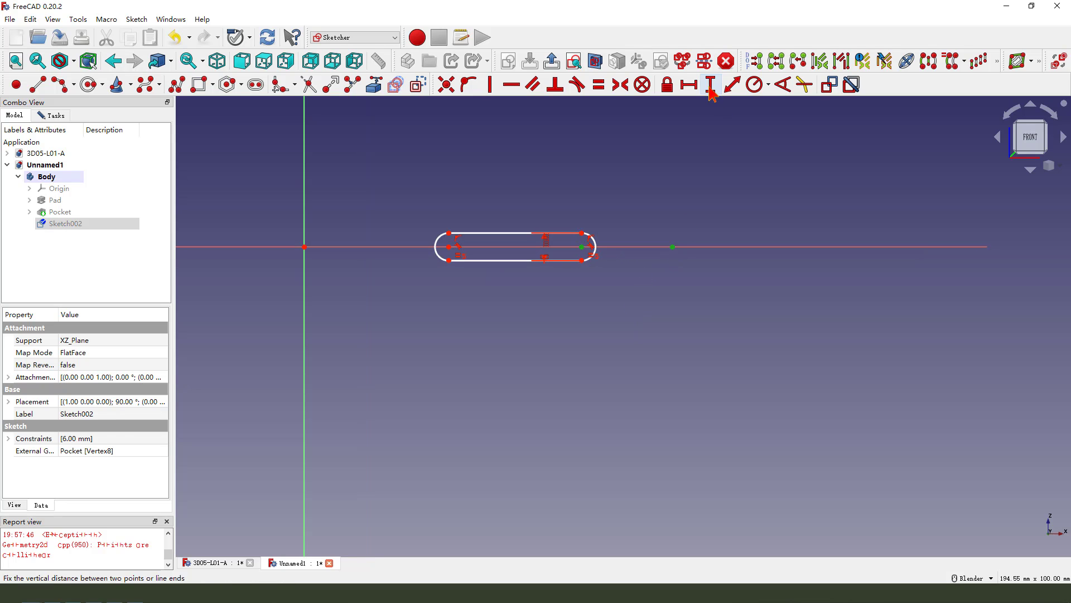
left_click(689, 85)
type("19")
key("Return")
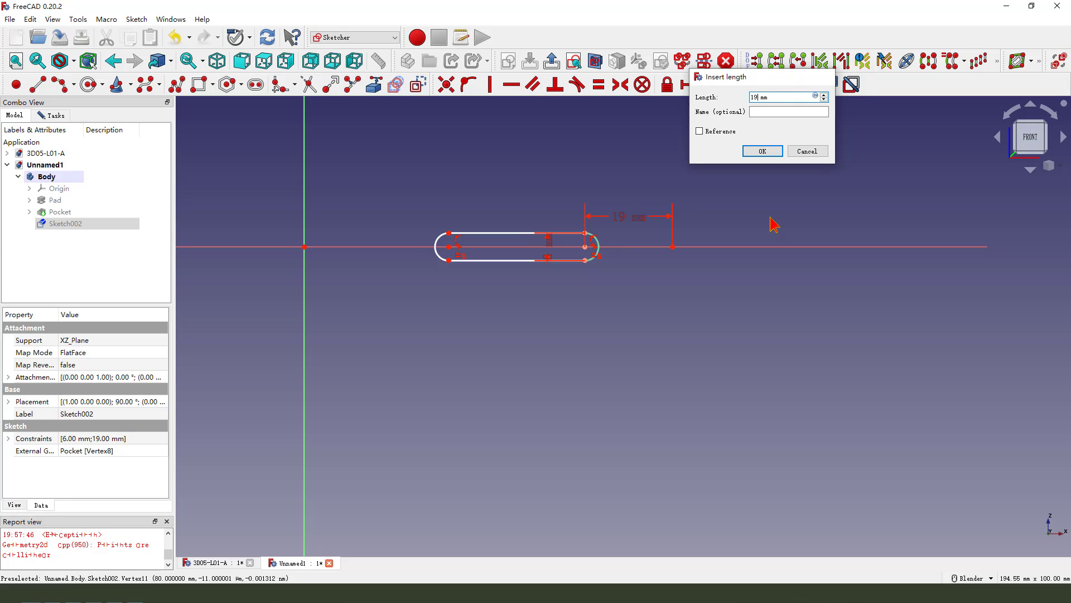
scroll(446, 243, "up", 1)
Step: Remove the slot's left rounded end and keep its top and bottom lines horizontal
left_click(445, 241)
key("Delete")
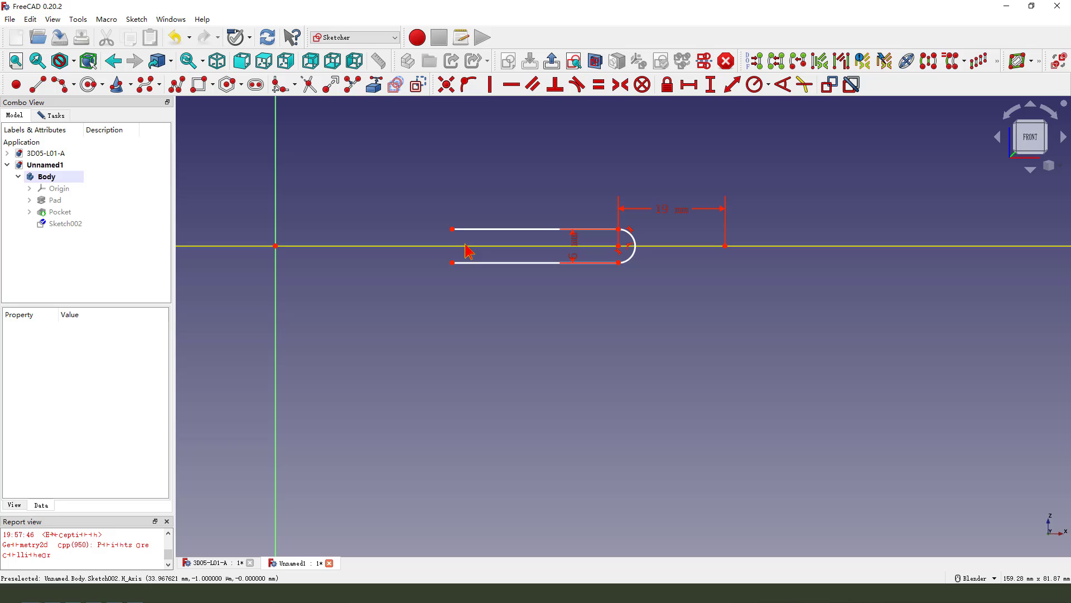
mouse_move(452, 229)
left_mouse_down()
mouse_move(402, 221)
mouse_move(414, 228)
left_mouse_up()
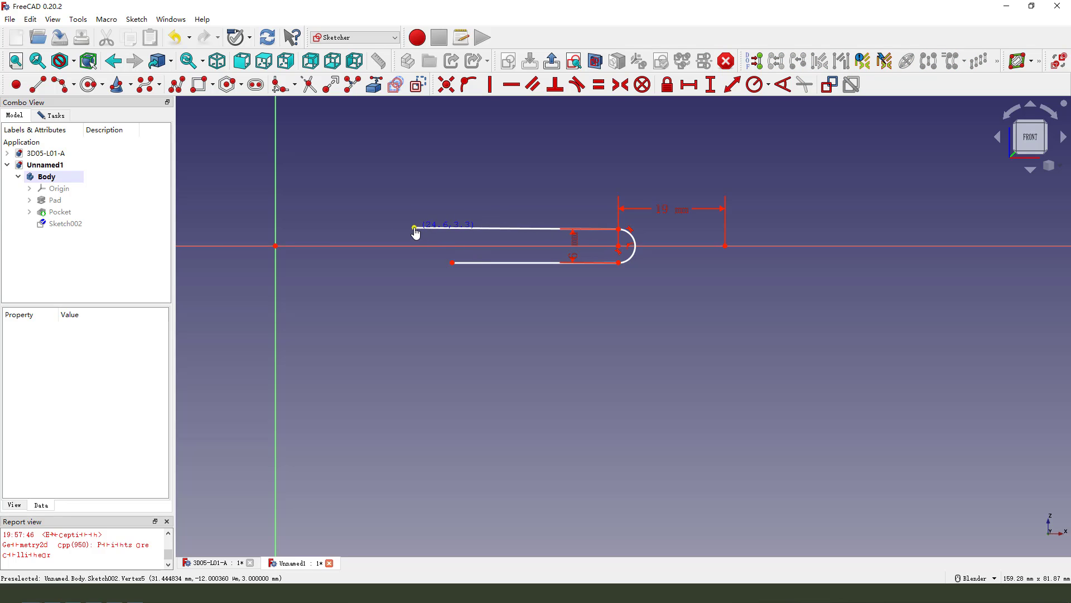
left_click(442, 229)
left_click(510, 87)
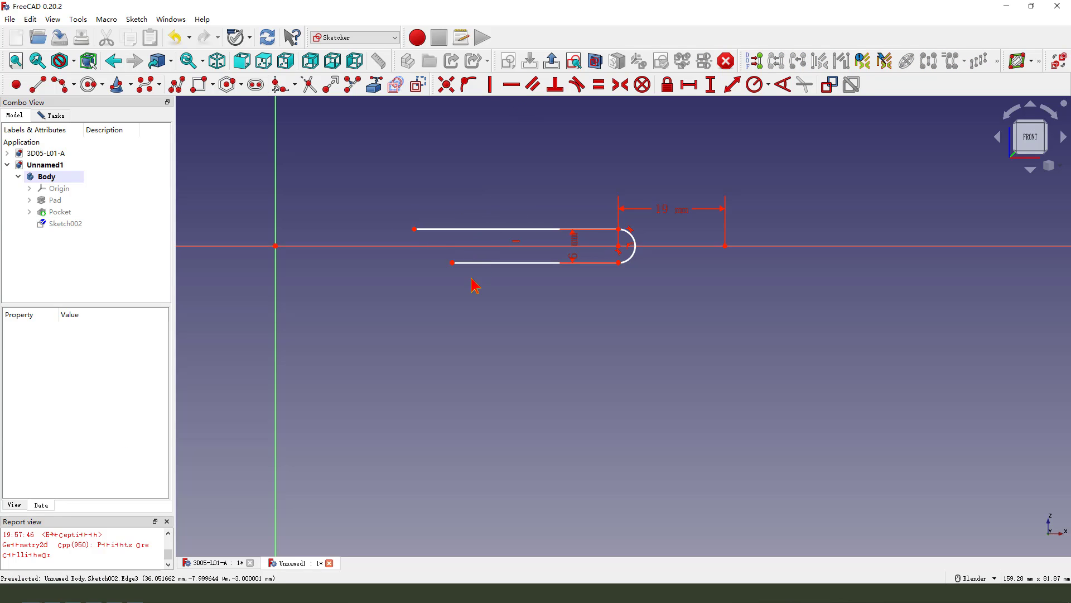
left_click(475, 262)
left_click(509, 87)
Step: Draw two angled lines rising left from the top and bottom lines' left ends
left_click(38, 84)
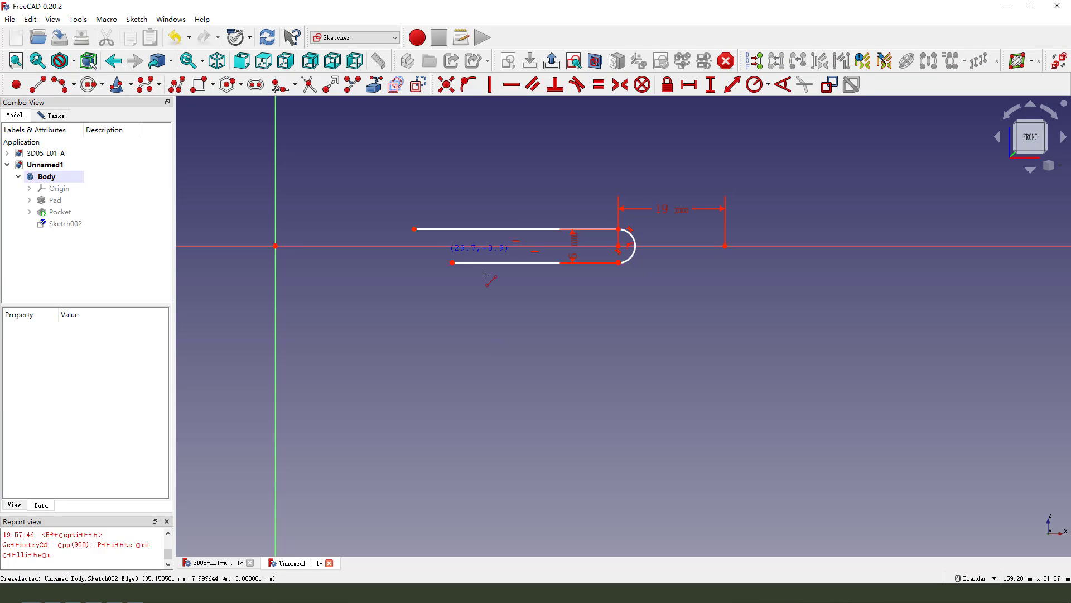
left_click(452, 262)
left_click(336, 178)
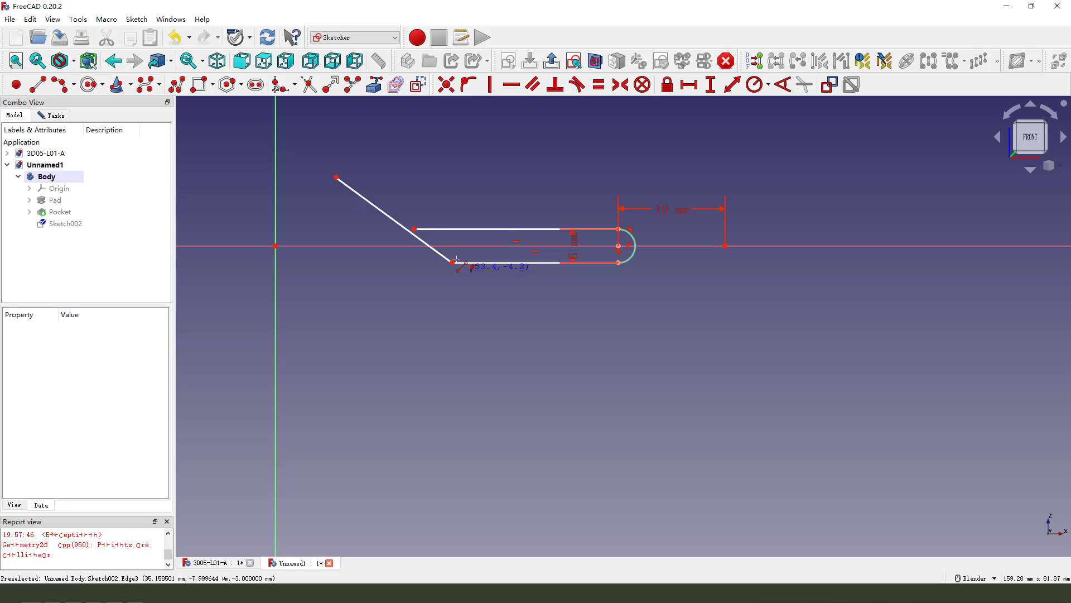
left_click(414, 228)
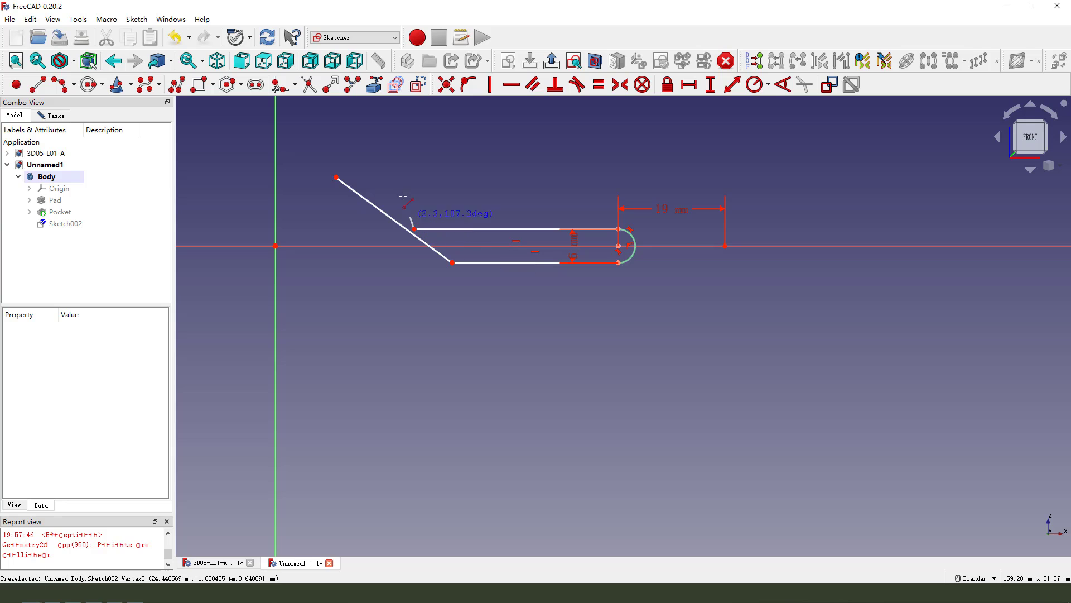
left_click(344, 173)
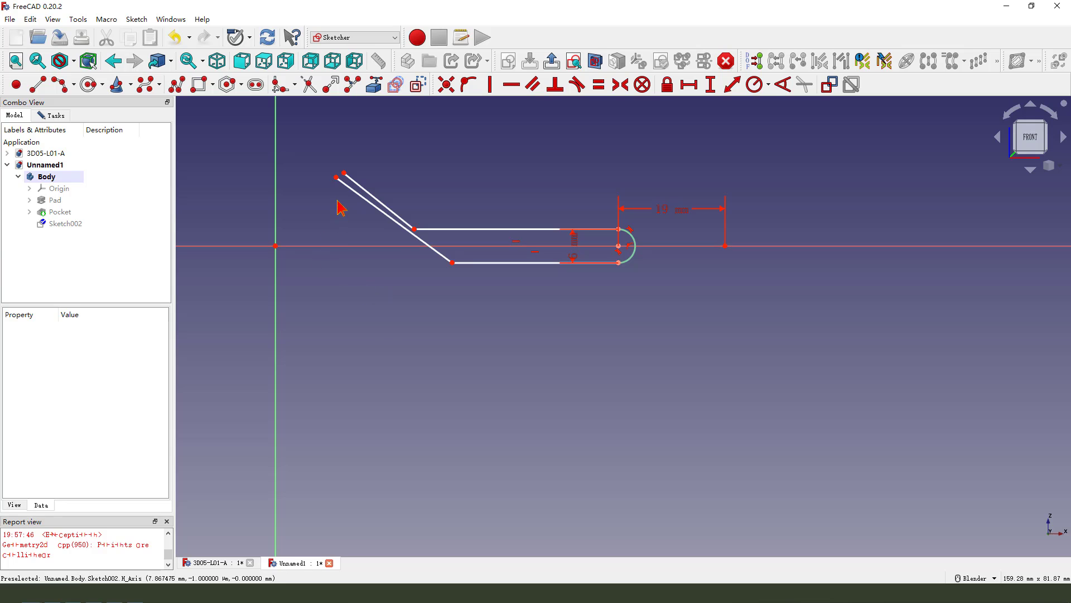
Step: Set the upper slanted line's outer end 10 mm above the horizontal axis
left_click(336, 178)
left_click(340, 246)
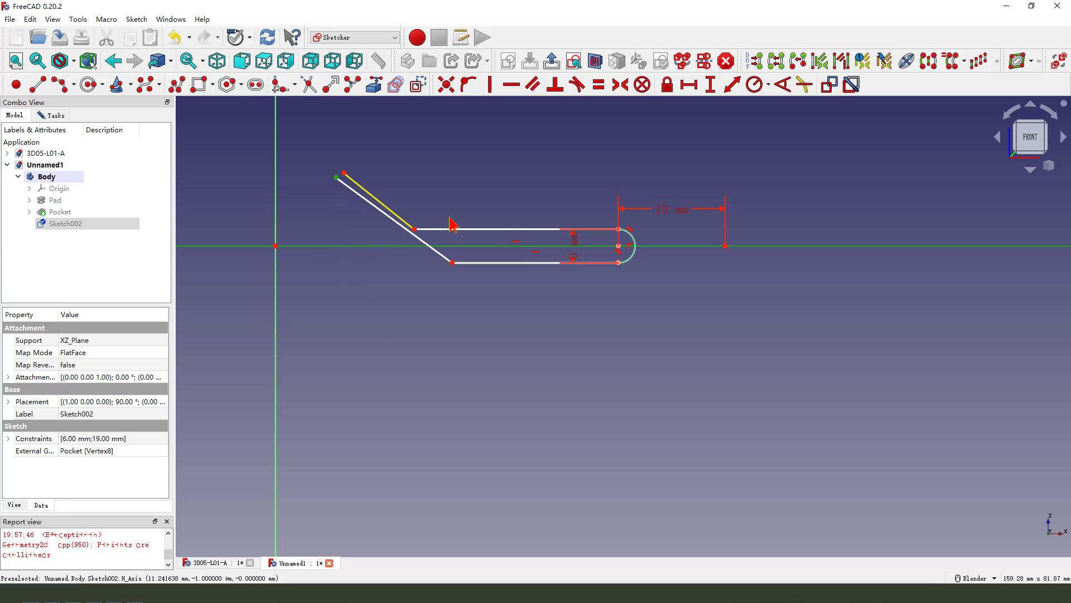
left_click(711, 84)
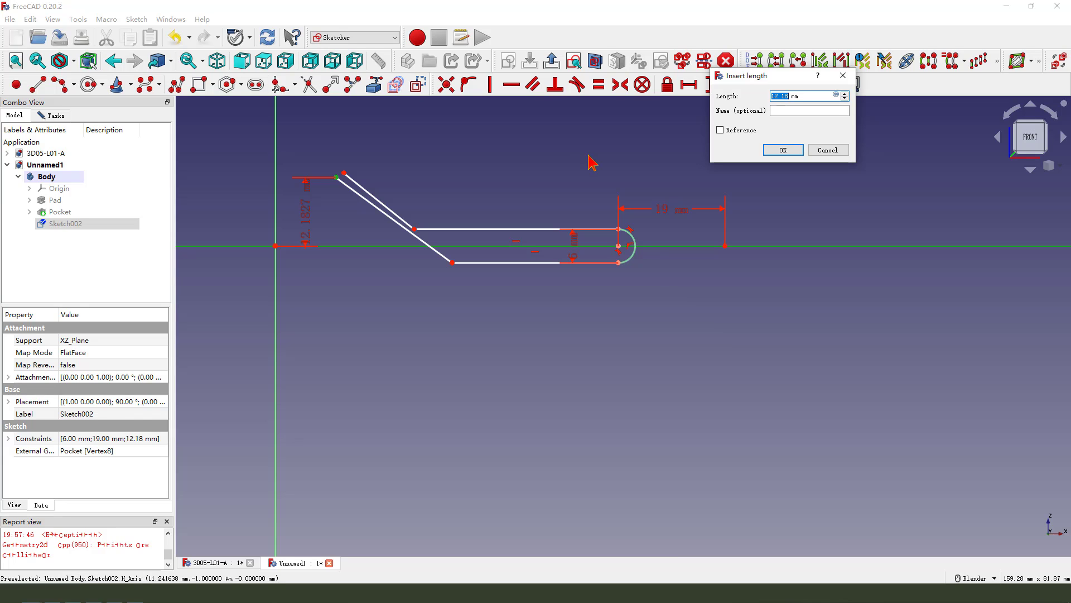
key("Return")
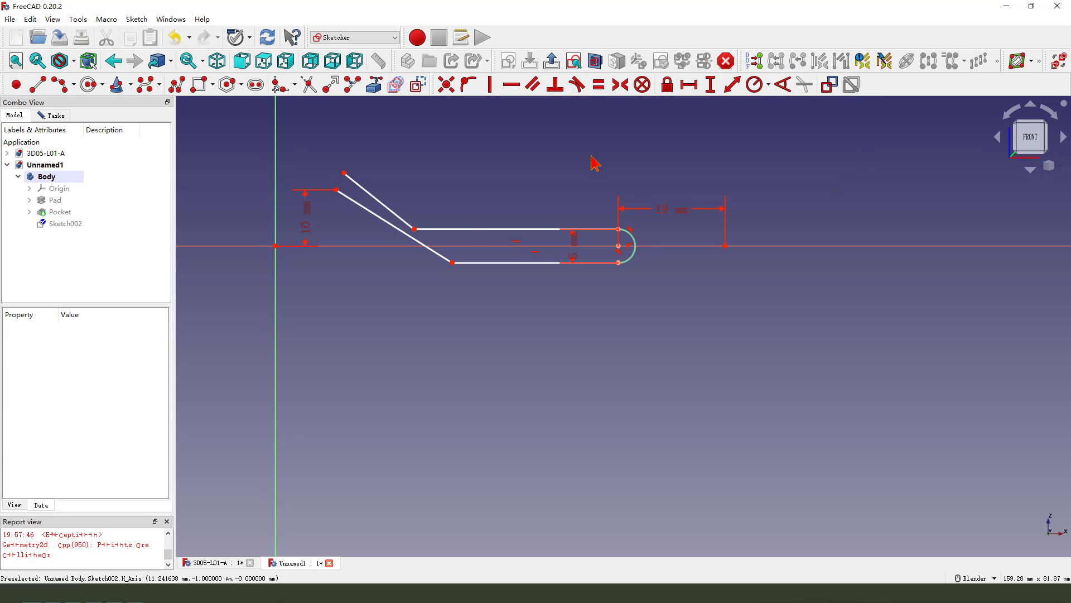
Step: Make the slanted lines parallel and 9 mm apart
left_click(370, 195)
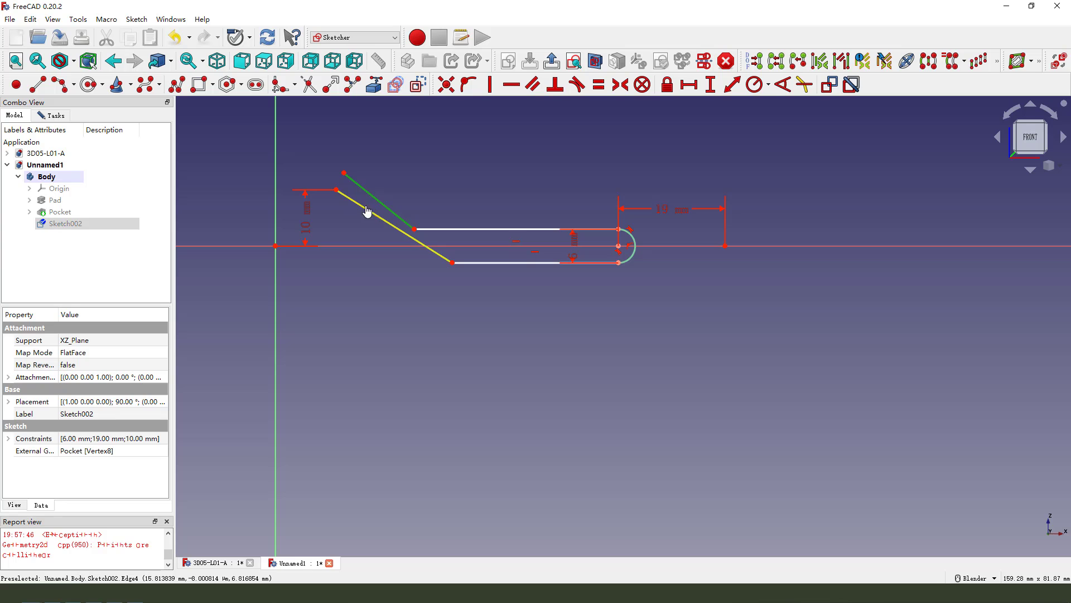
left_click(366, 209)
left_click(534, 85)
scroll(343, 190, "up", 4)
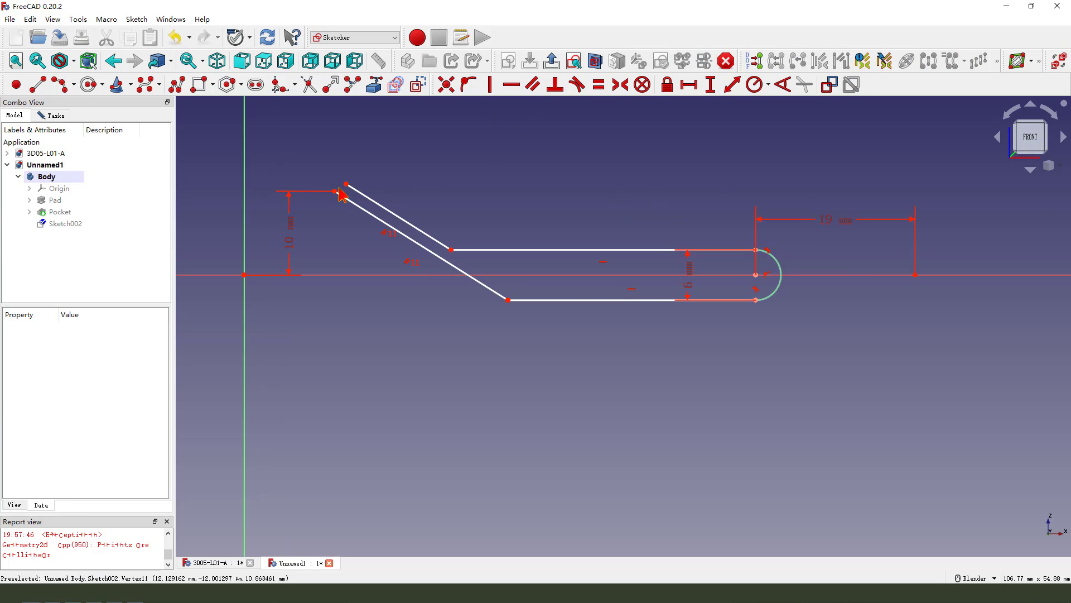
left_click(347, 205)
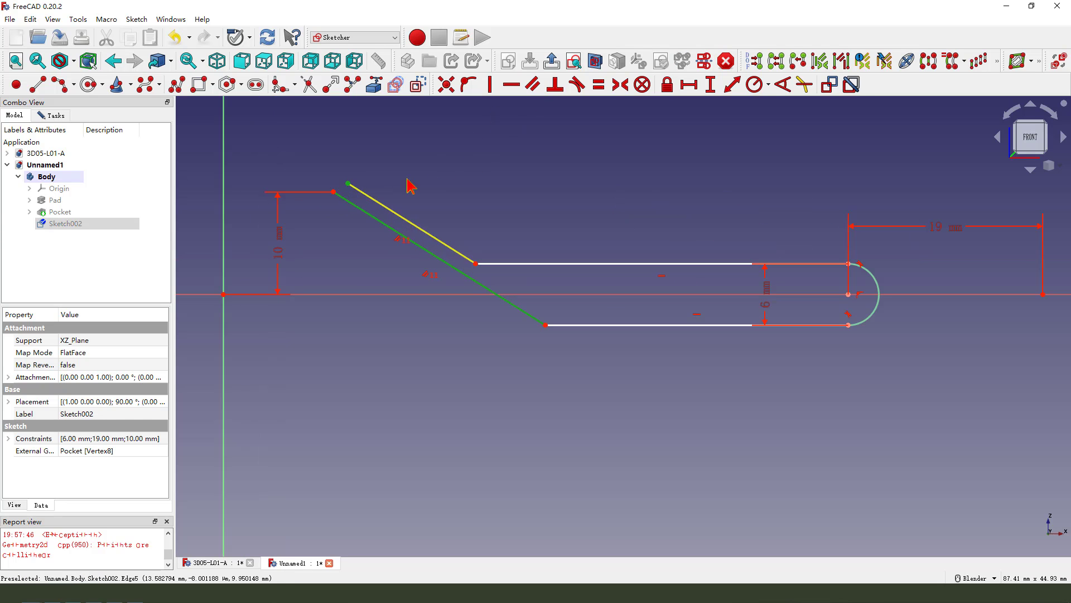
left_click(732, 84)
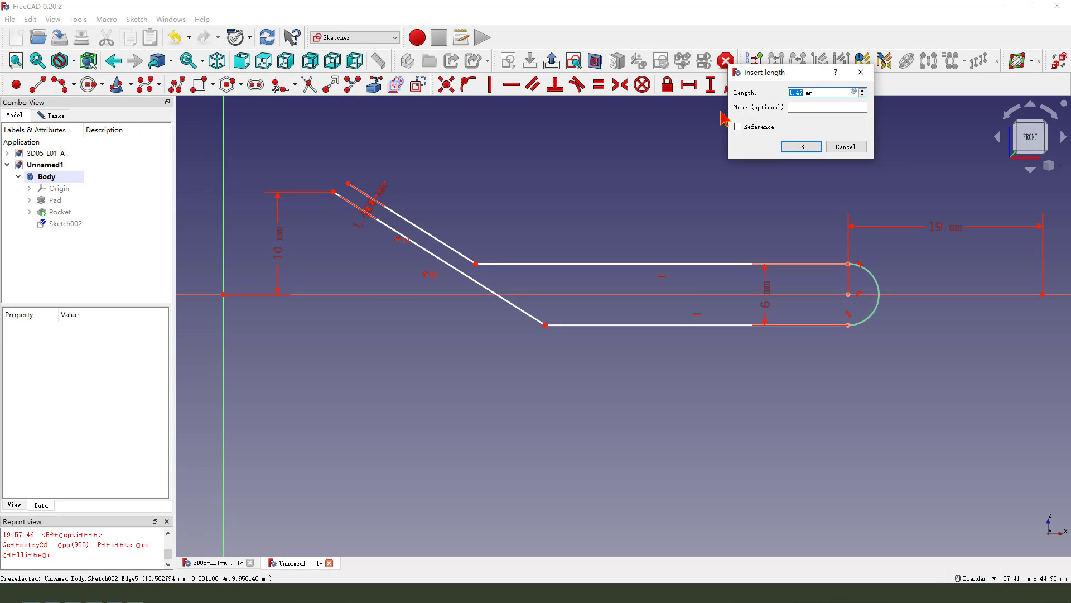
key("Return")
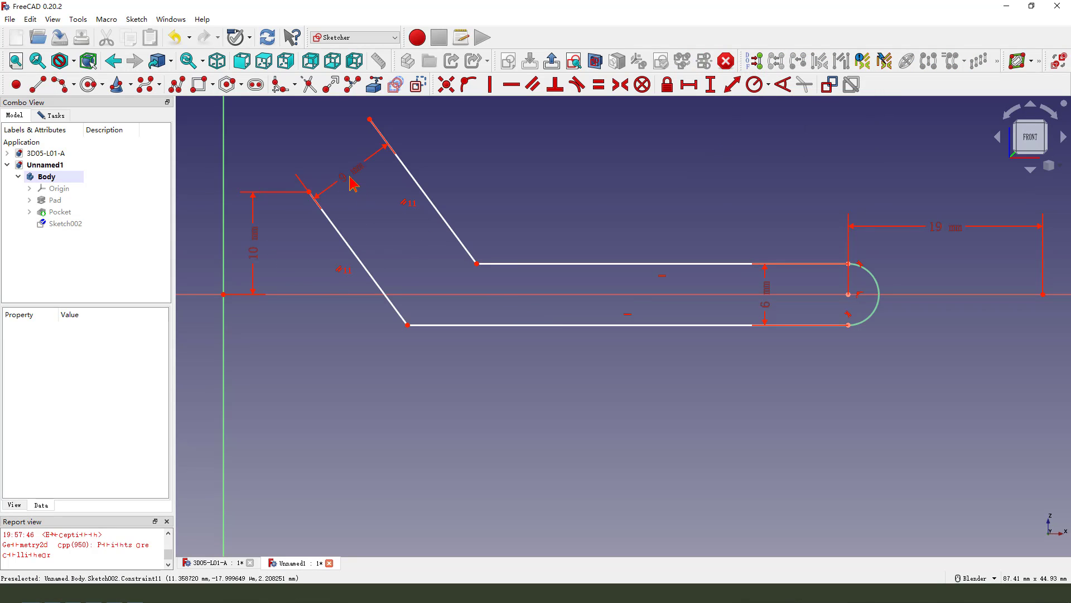
Step: Place the leg's upper-left corner 8 mm horizontally from the origin and tidy the dimension labels
scroll(344, 162, "down", 3)
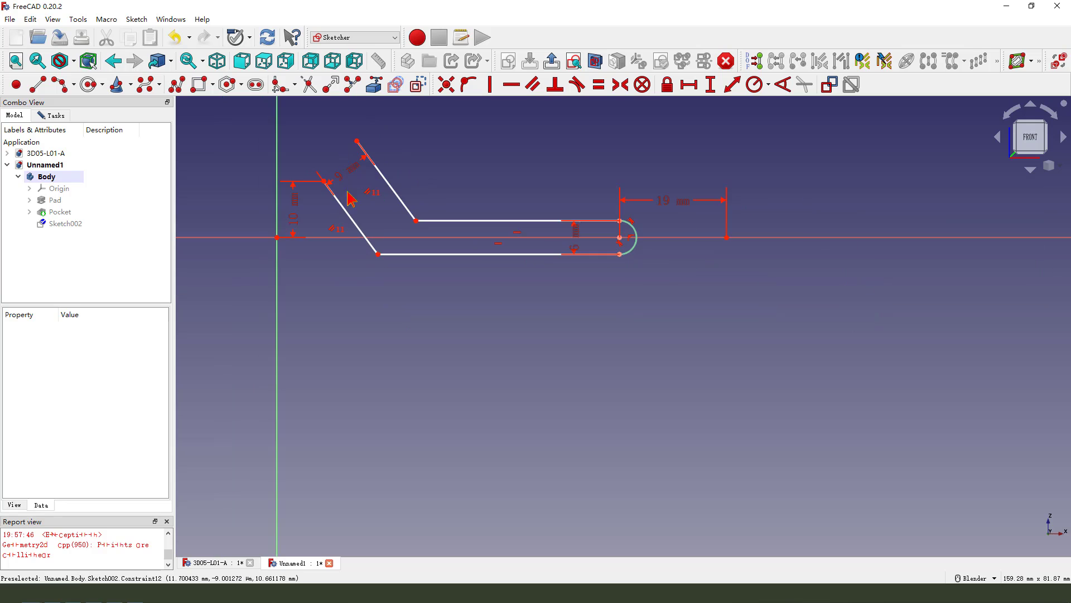
scroll(338, 184, "up", 2)
left_click_drag(329, 189, 298, 154)
scroll(357, 207, "down", 1)
left_click(314, 199)
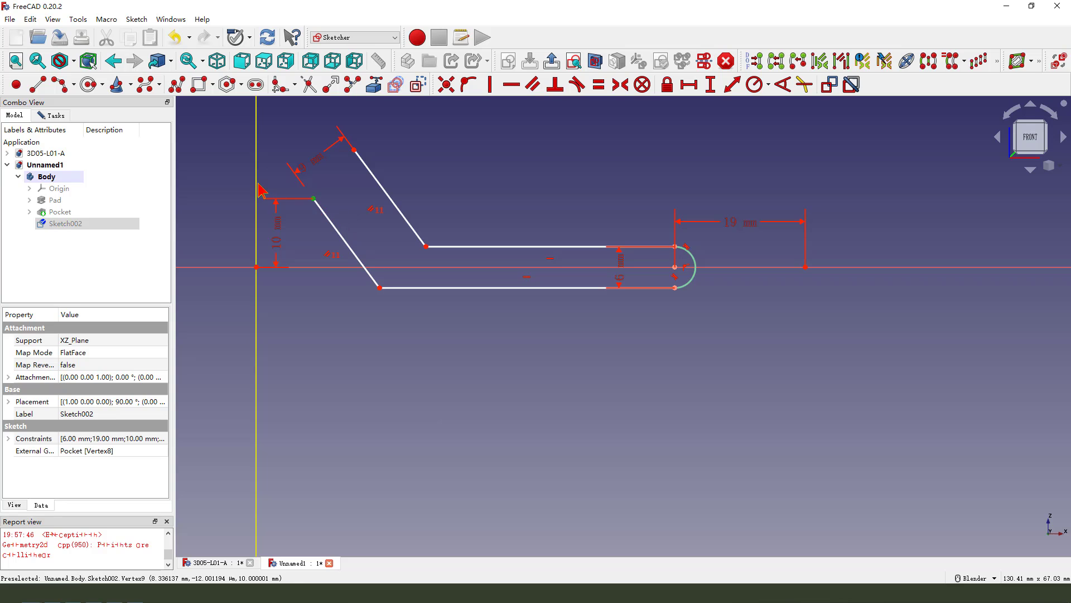
left_click(689, 84)
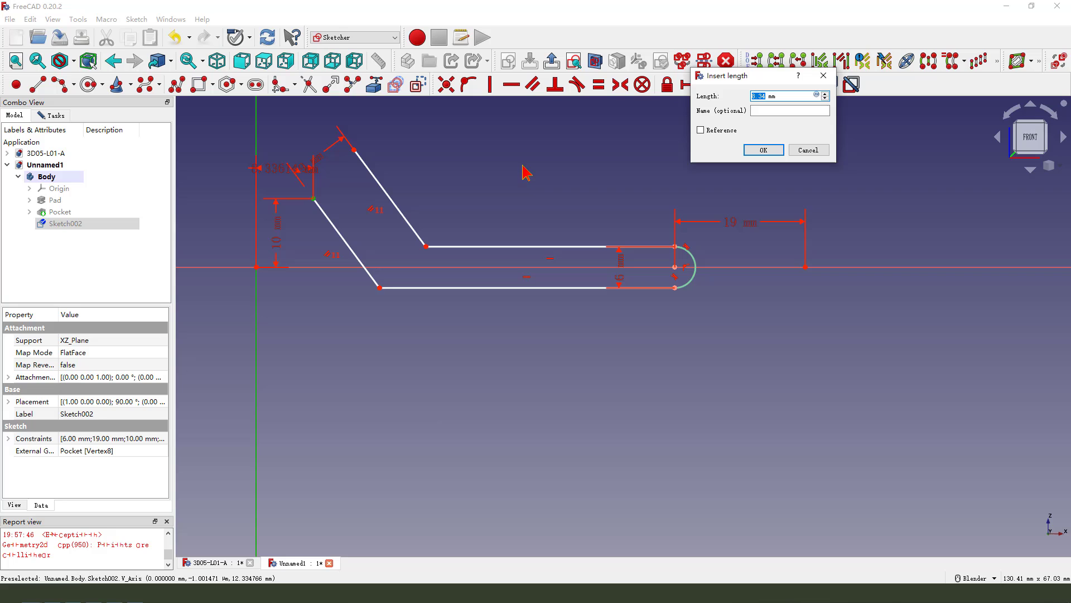
key("Return")
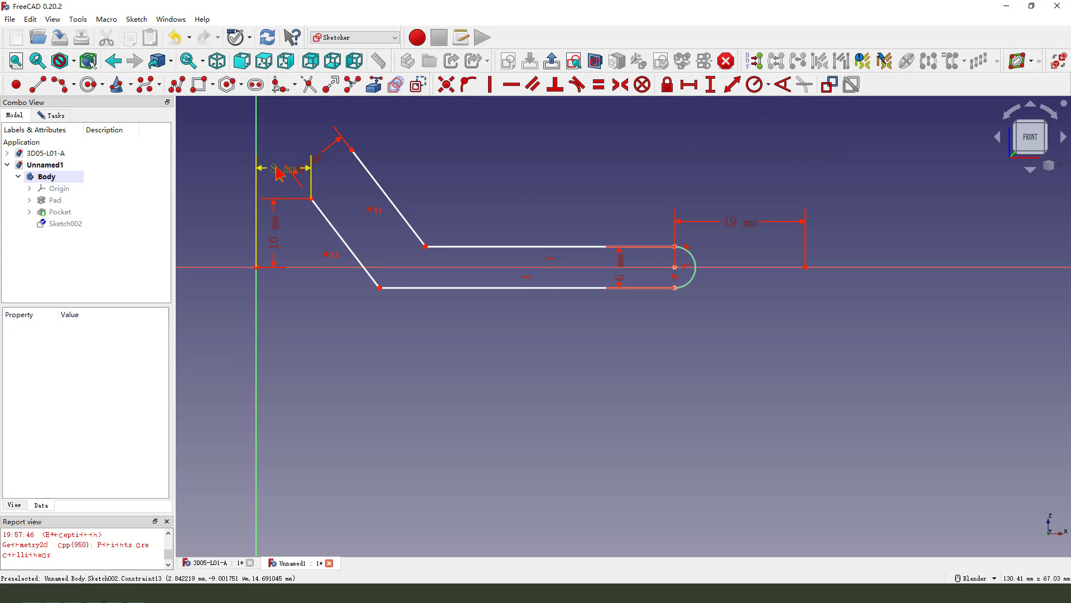
left_click_drag(274, 168, 282, 123)
left_click_drag(318, 162, 341, 194)
left_click_drag(284, 232, 239, 232)
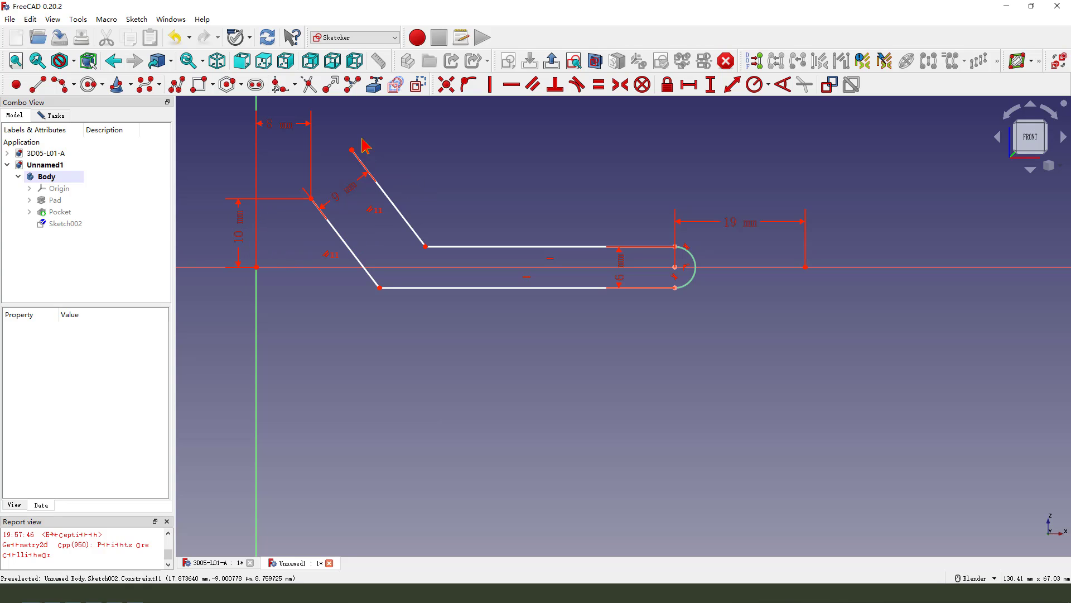
Step: Close the angled leg's end with a line and fix the slanted edge at 17.72 mm
left_click(38, 85)
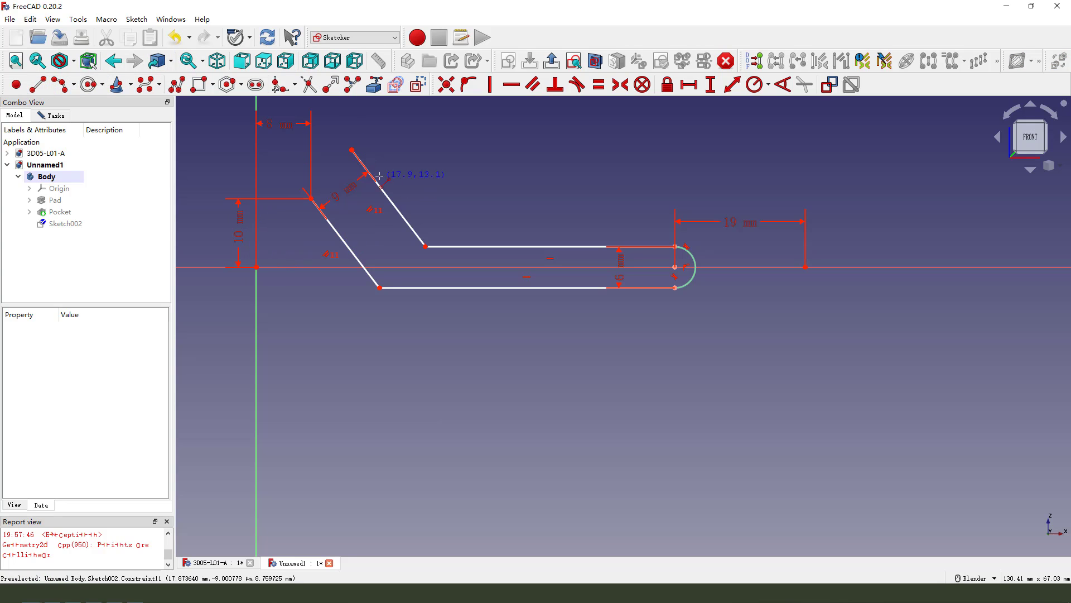
left_click(352, 150)
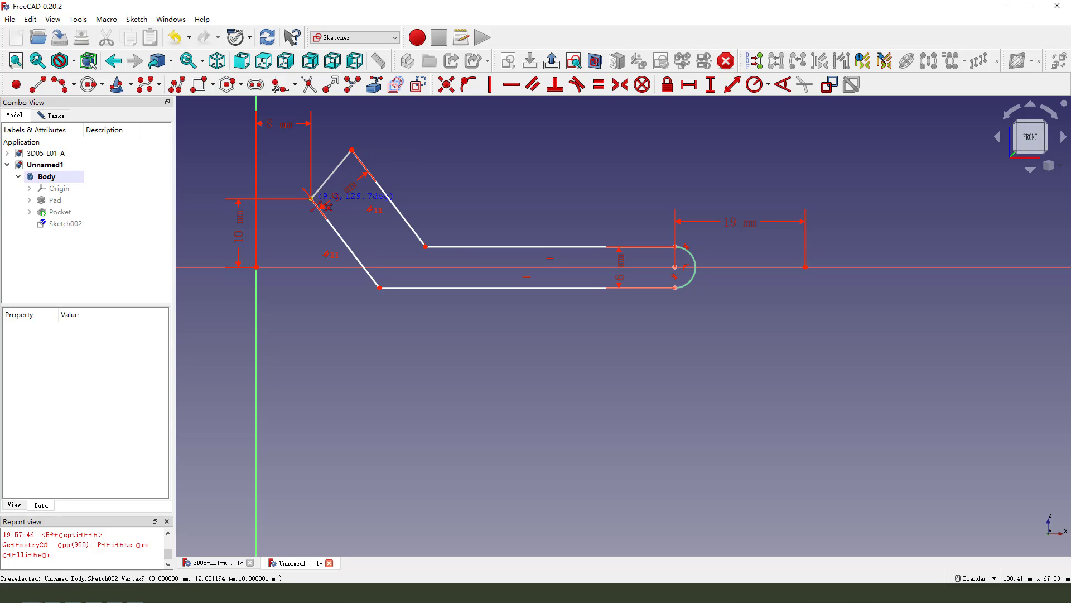
left_click(311, 198)
left_click(399, 211)
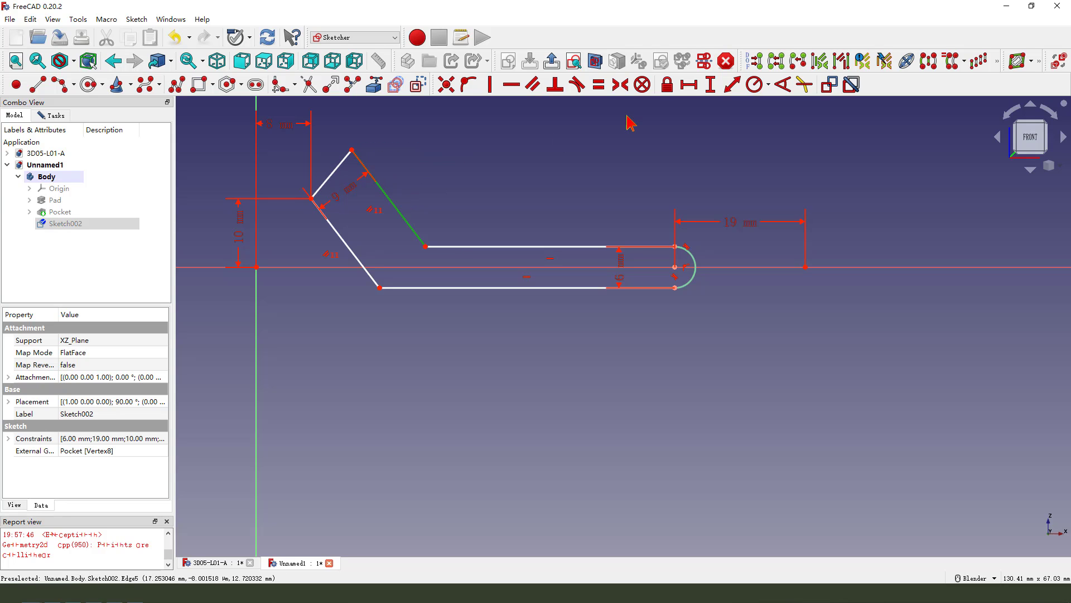
left_click(732, 84)
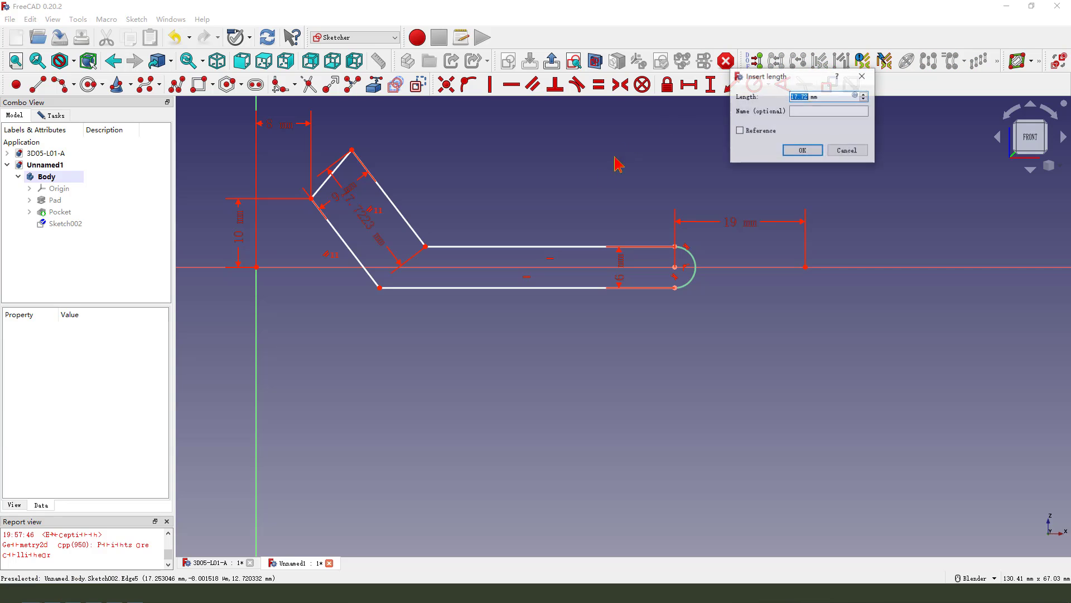
left_click(803, 152)
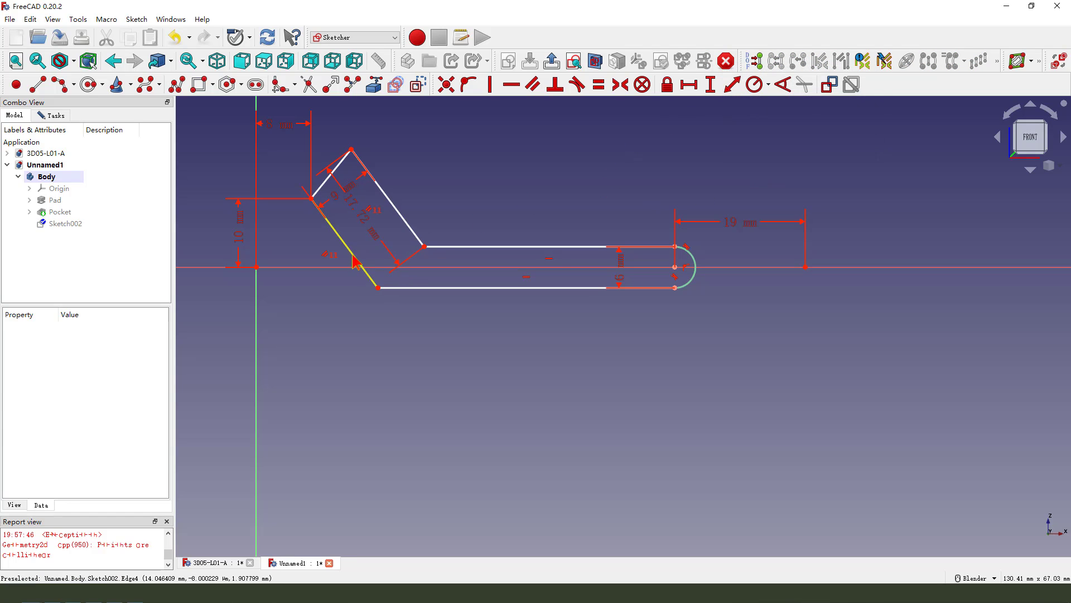
Step: Set a 135° angle between the slanted leg and the bottom edge, then rearrange the labels
left_click(368, 274)
left_click(399, 287)
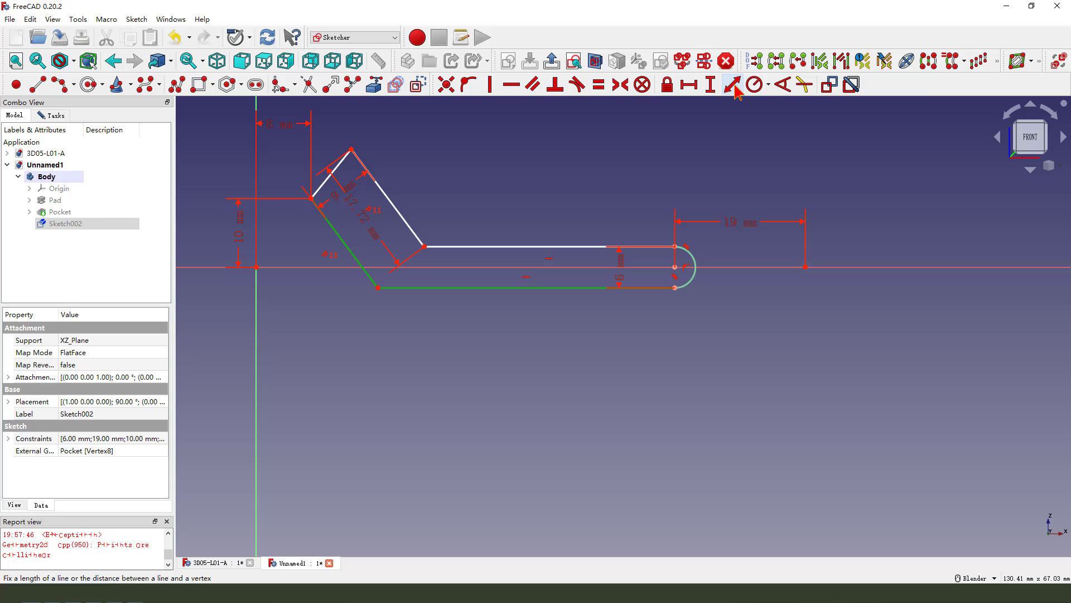
left_click(783, 84)
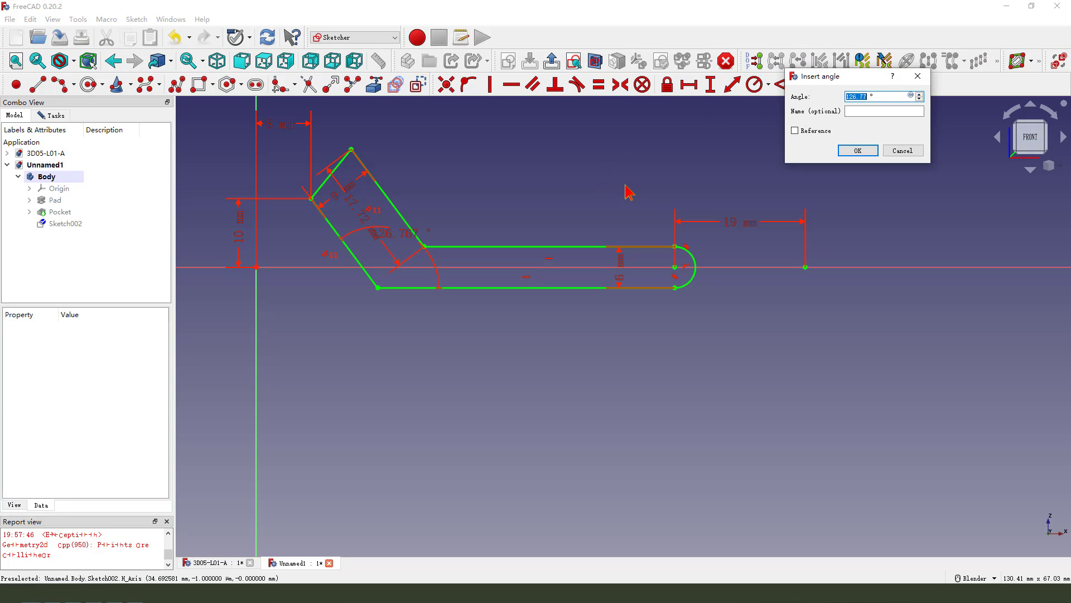
key("Return")
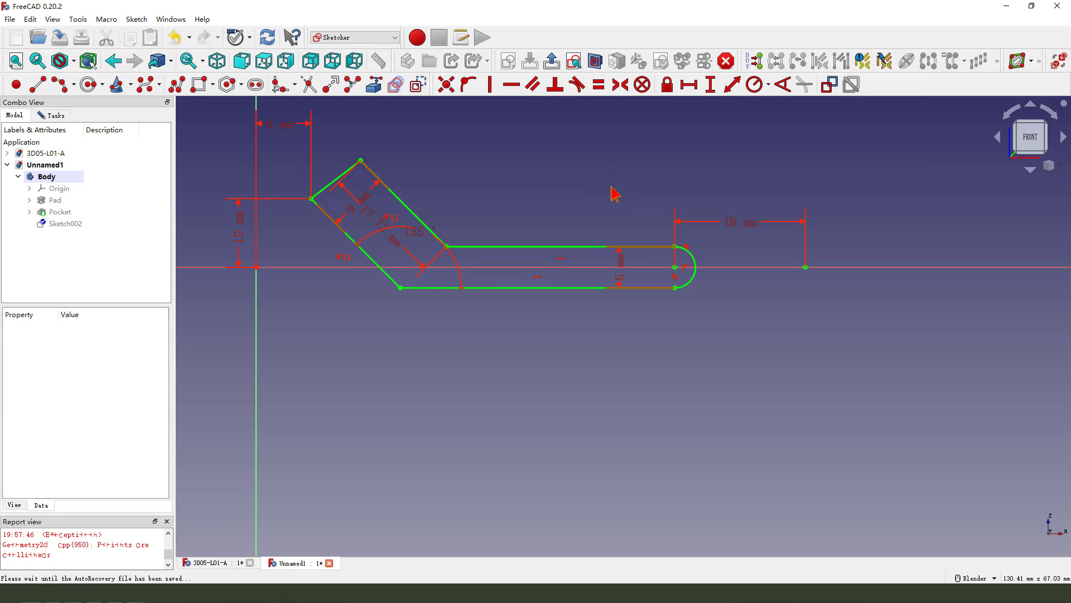
left_click_drag(420, 244, 391, 323)
left_click_drag(381, 228, 437, 176)
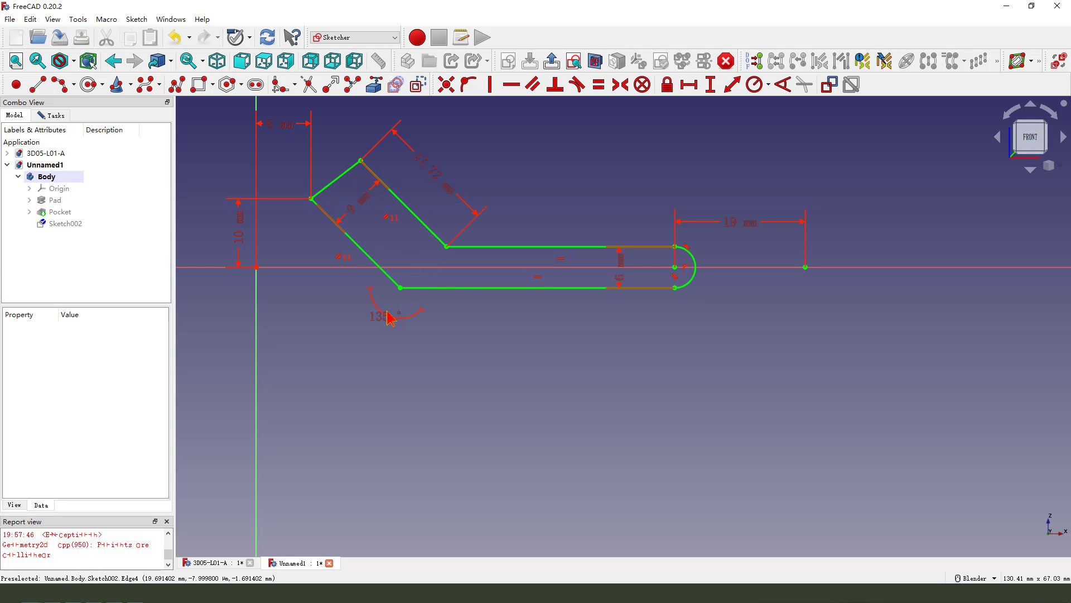
left_click_drag(389, 322, 431, 259)
Step: Pocket the bent slot sketch Through all, symmetric to plane
left_click(552, 60)
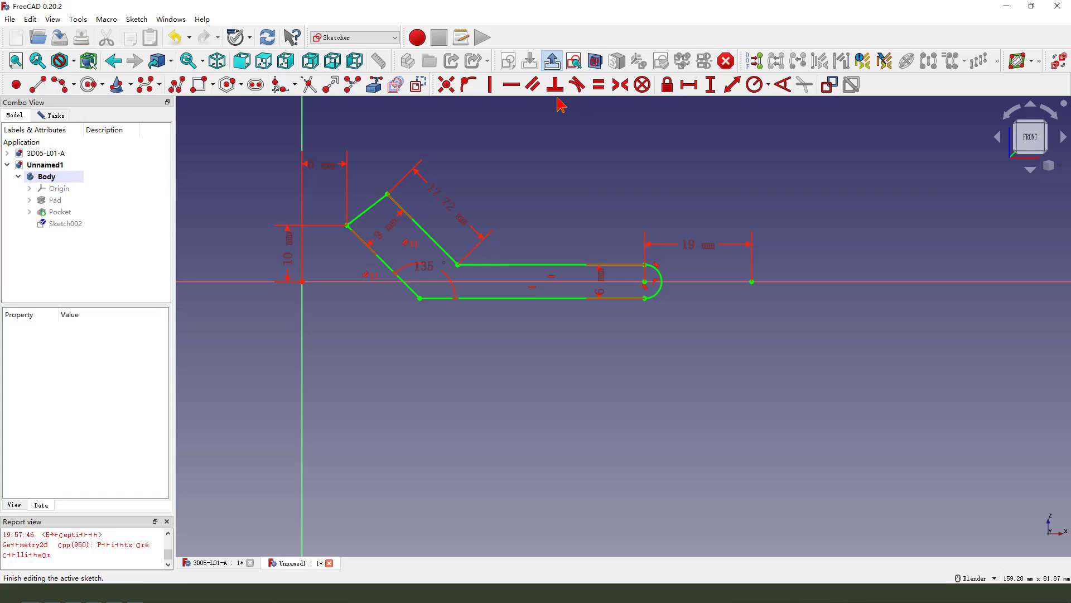
left_click(405, 84)
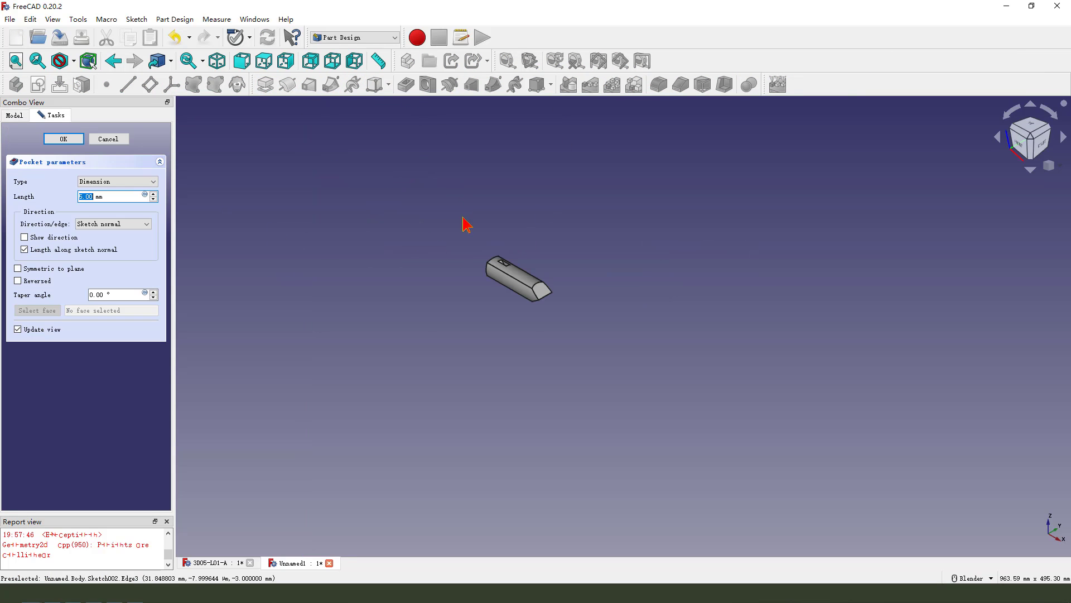
left_click(120, 182)
left_click(112, 192)
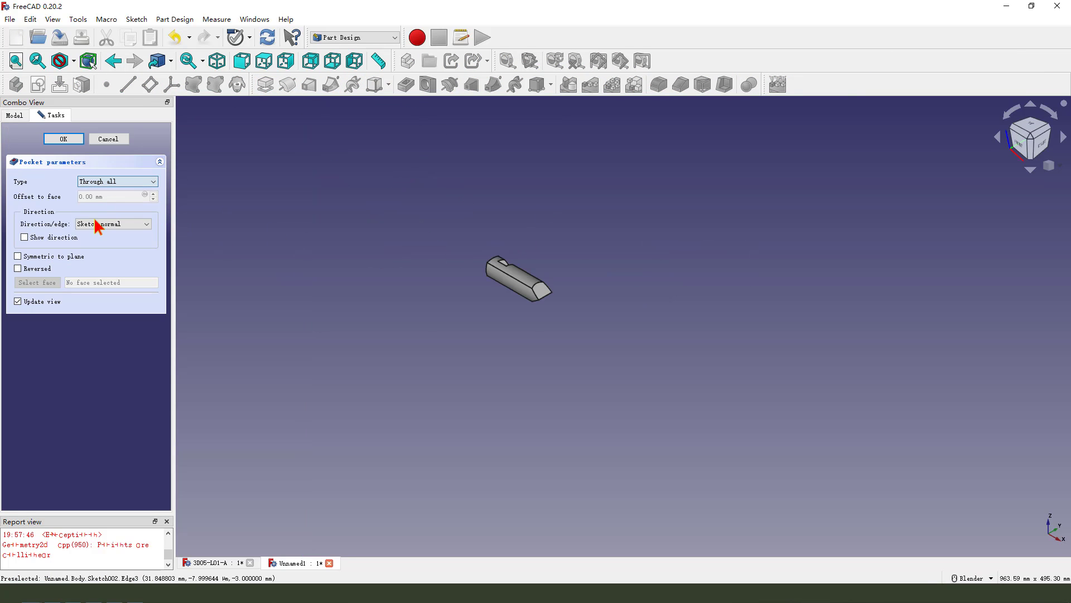
left_click(18, 257)
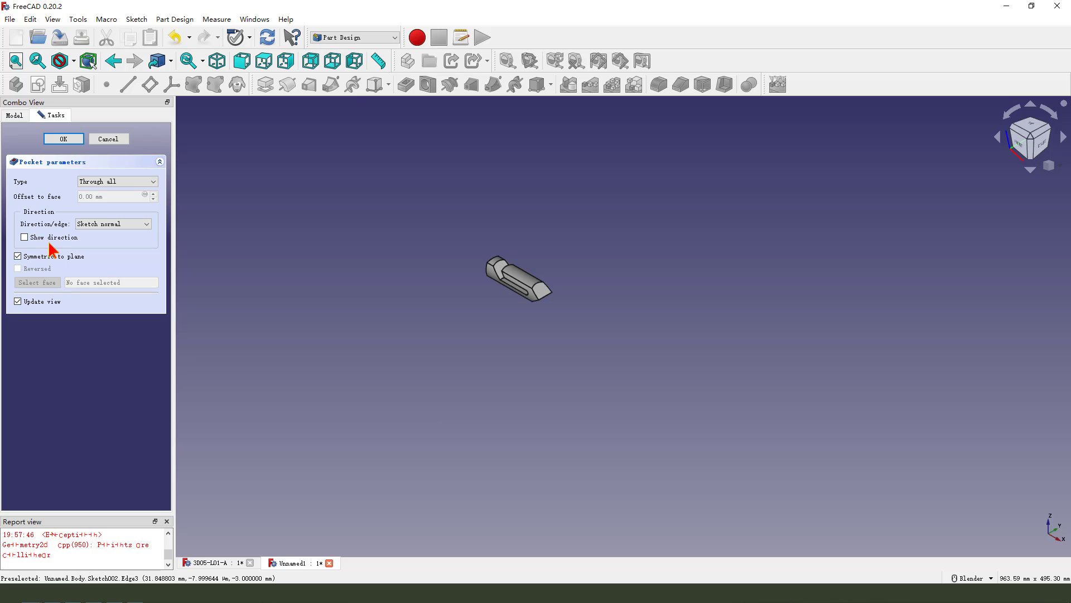
mouse_move(86, 162)
left_mouse_down()
mouse_move(132, 199)
mouse_move(106, 170)
left_mouse_up()
mouse_move(23, 243)
left_mouse_down()
mouse_move(34, 266)
mouse_move(405, 280)
mouse_move(433, 272)
left_mouse_up()
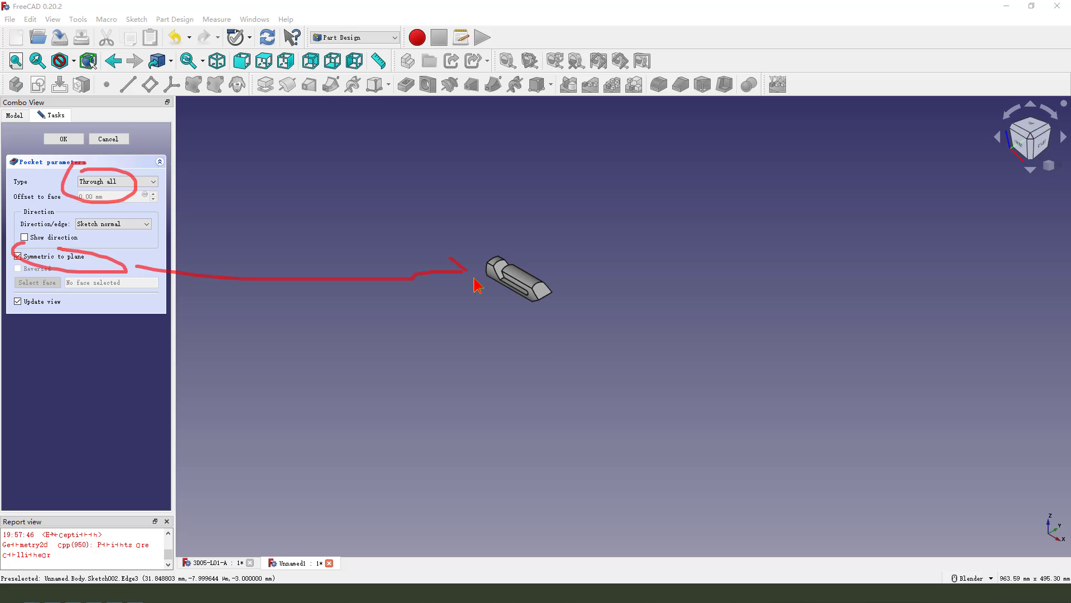
key("Escape")
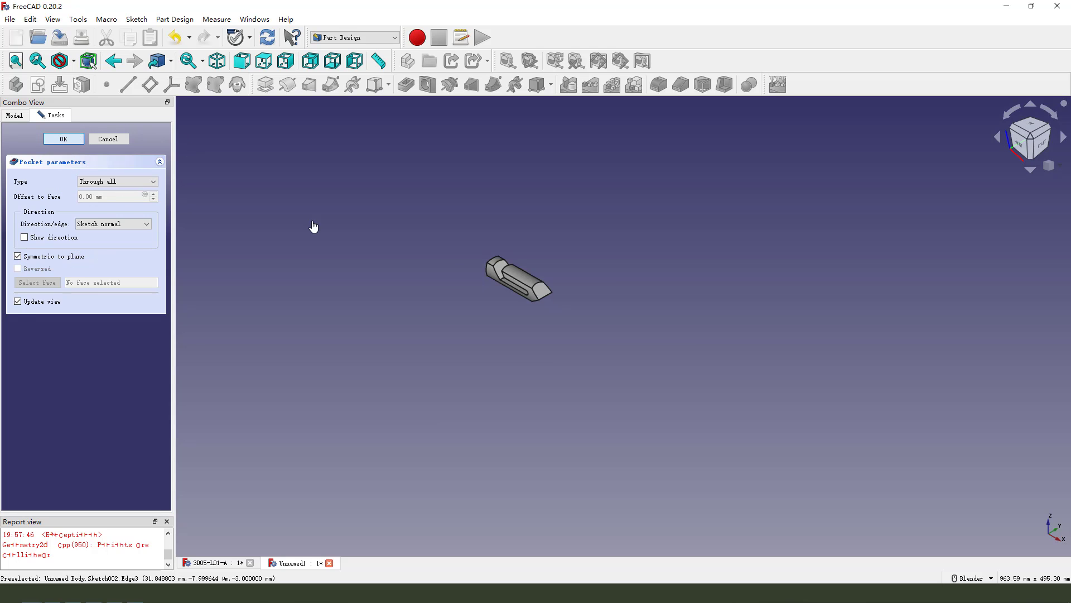
scroll(526, 275, "up", 6)
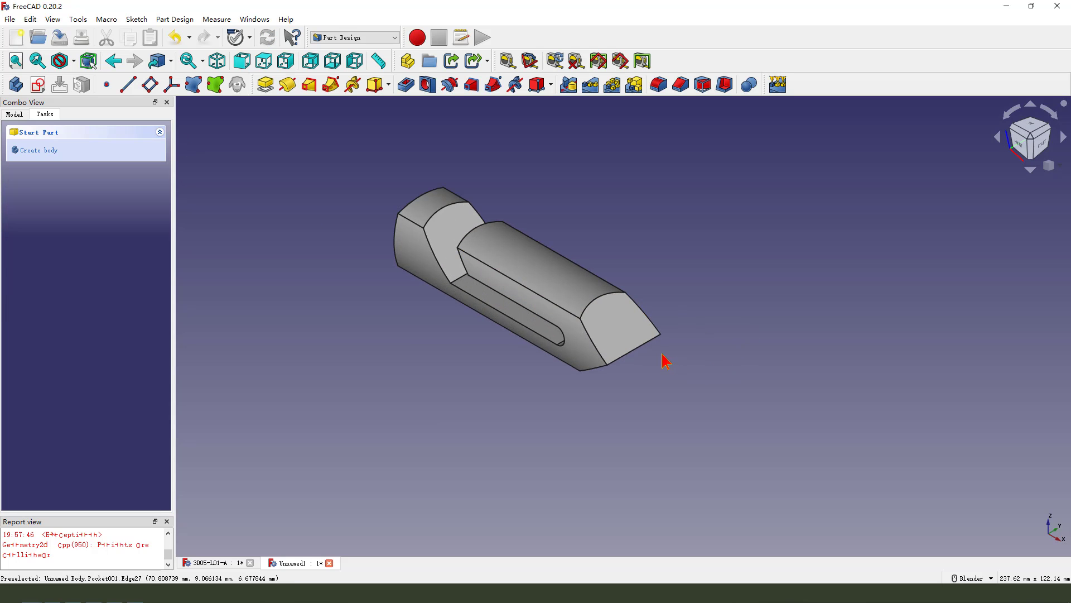
Step: Start a new sketch on the bar's left end face
middle_click_drag(601, 359, 552, 326)
scroll(484, 285, "up", 3)
left_click(476, 249)
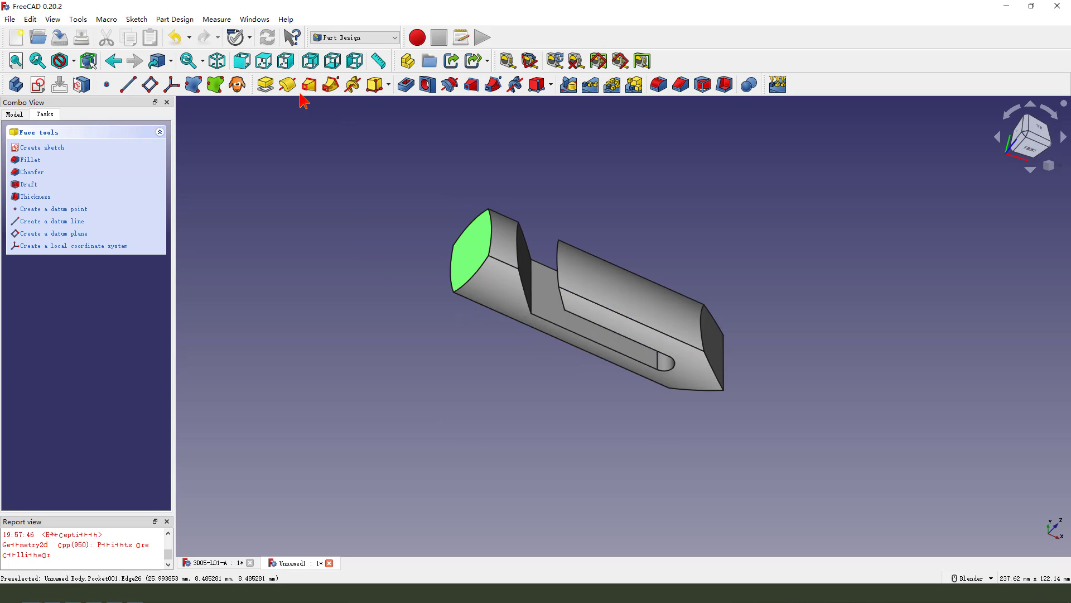
left_click(38, 84)
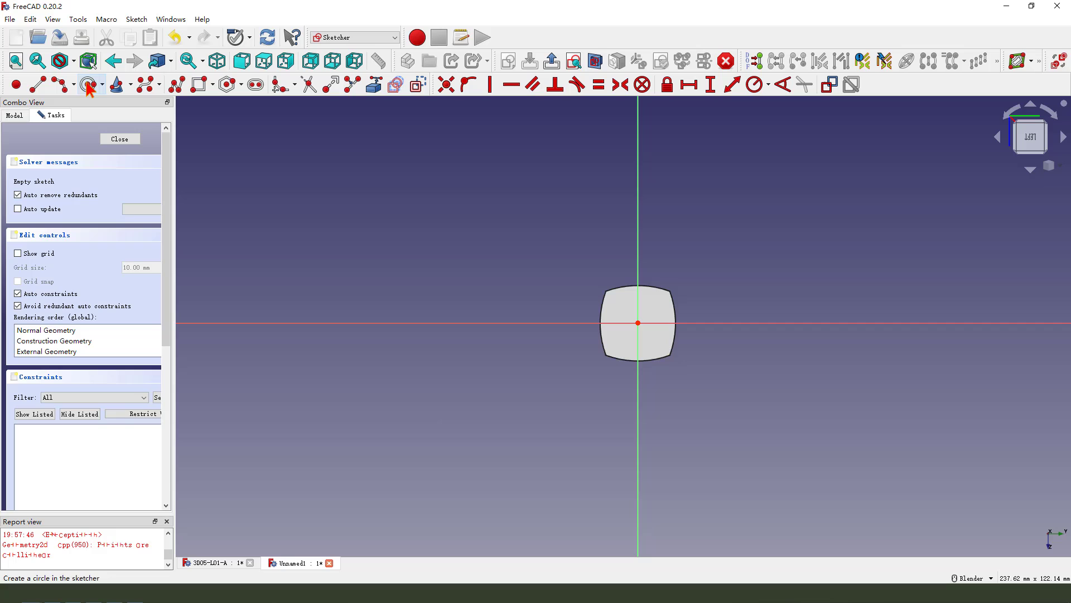
Step: Draw a circle centred on the origin, give it a 10 mm diameter, and leave the sketch
left_click(87, 85)
scroll(580, 319, "up", 2)
left_click(666, 324)
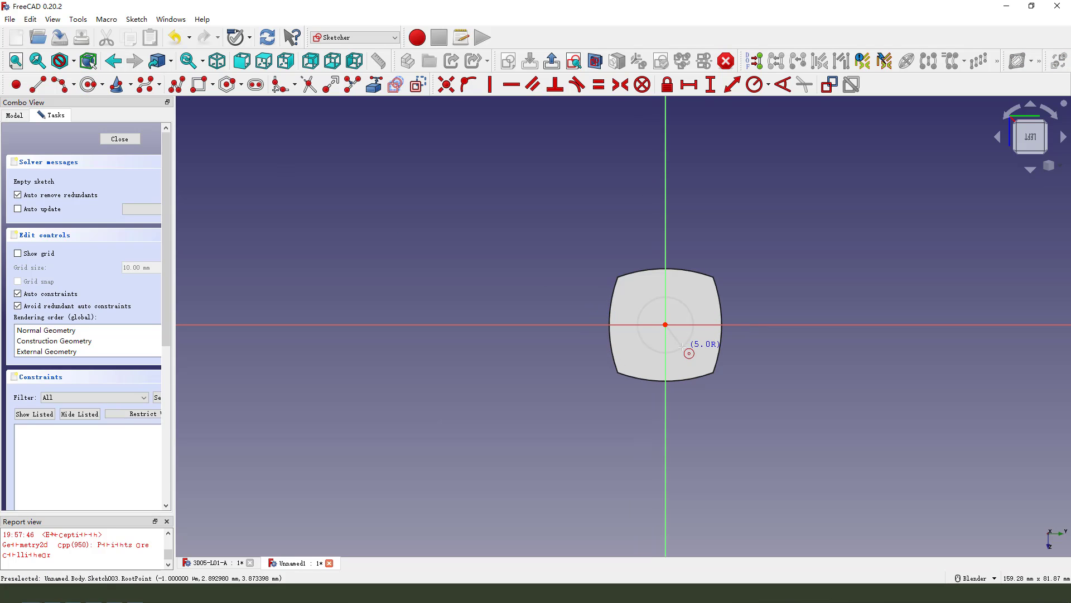
left_click(686, 344)
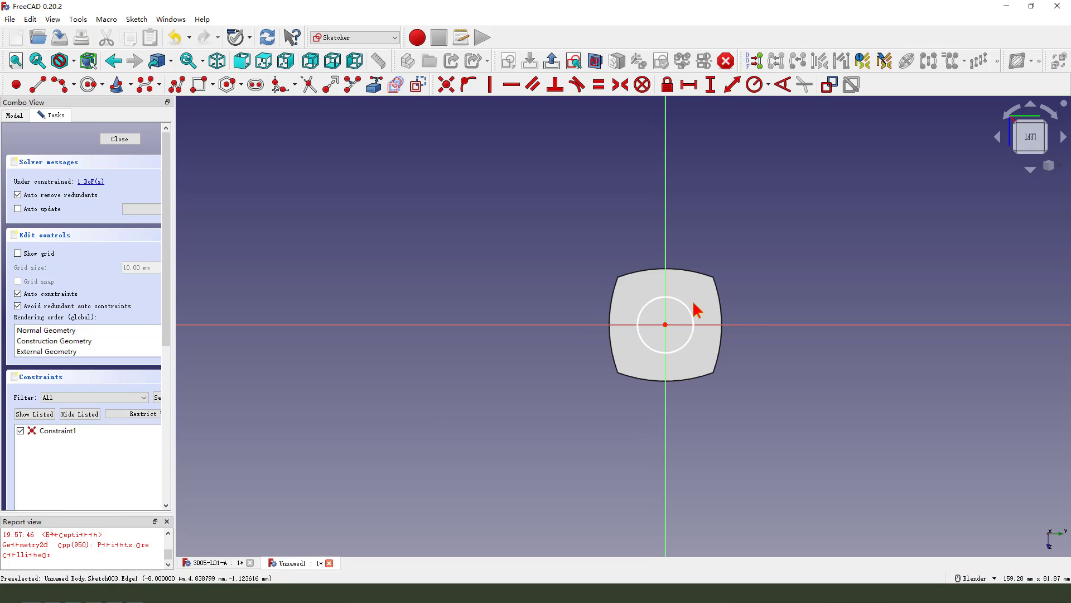
left_click(769, 85)
left_click(767, 115)
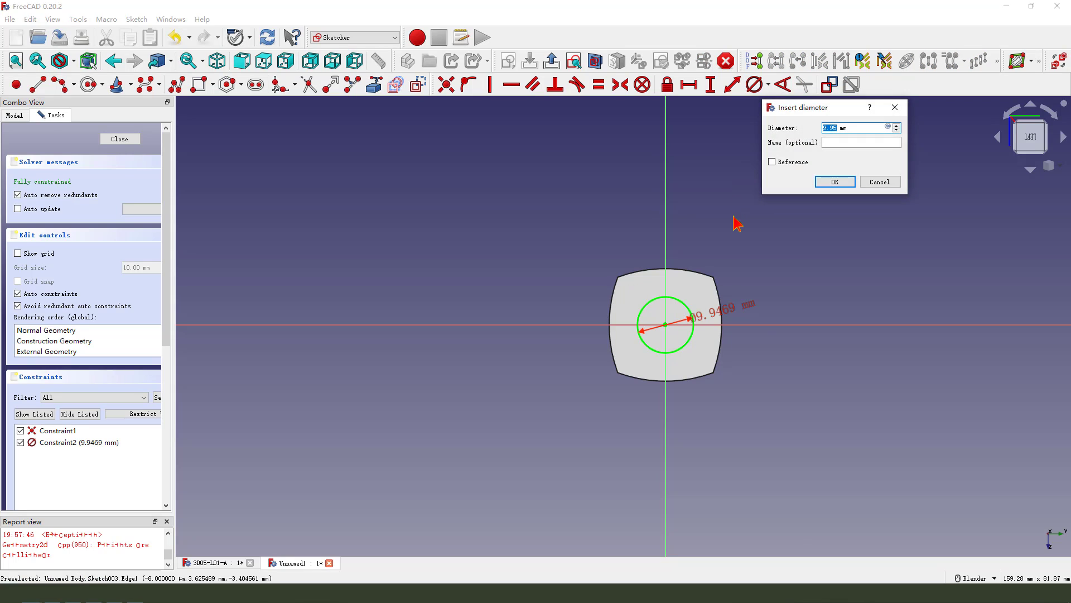
key("Return")
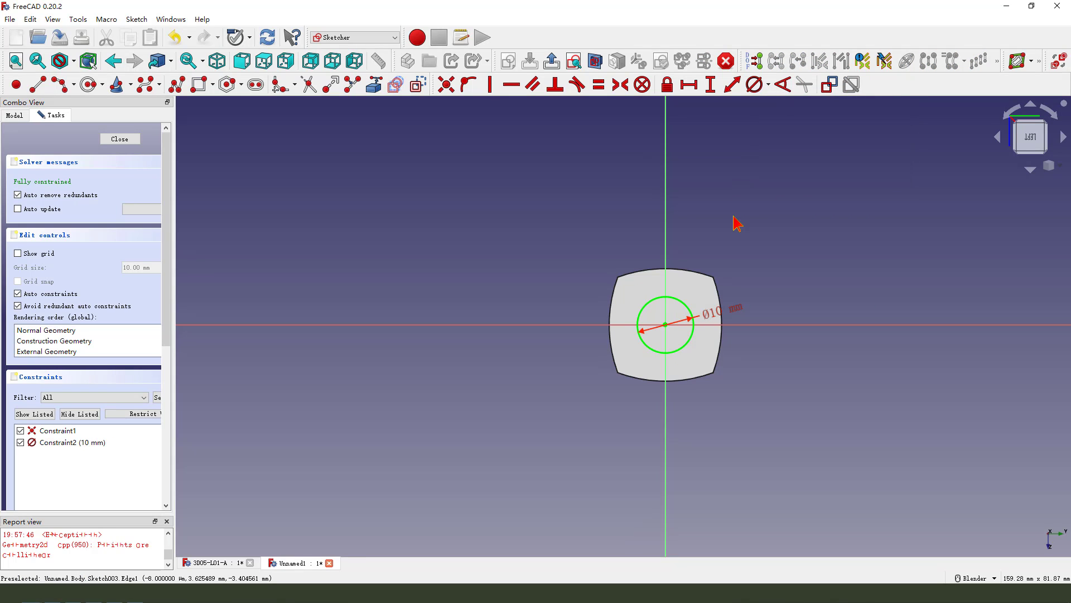
left_click(551, 61)
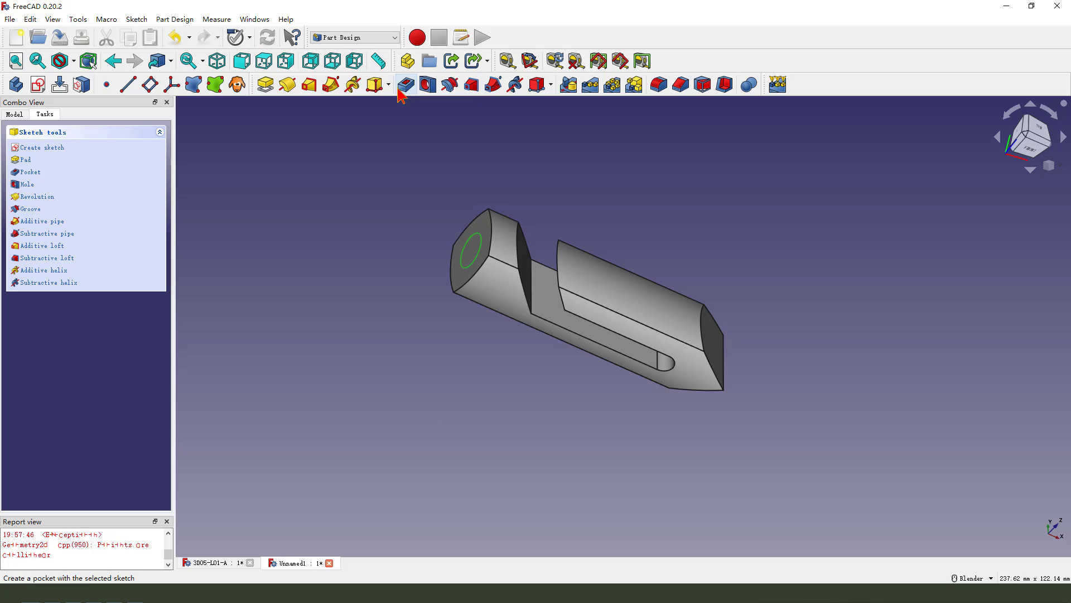
Step: Pad the 10 mm circle sketch 12 mm to form a cylindrical pin on the bar's end
left_click(261, 85)
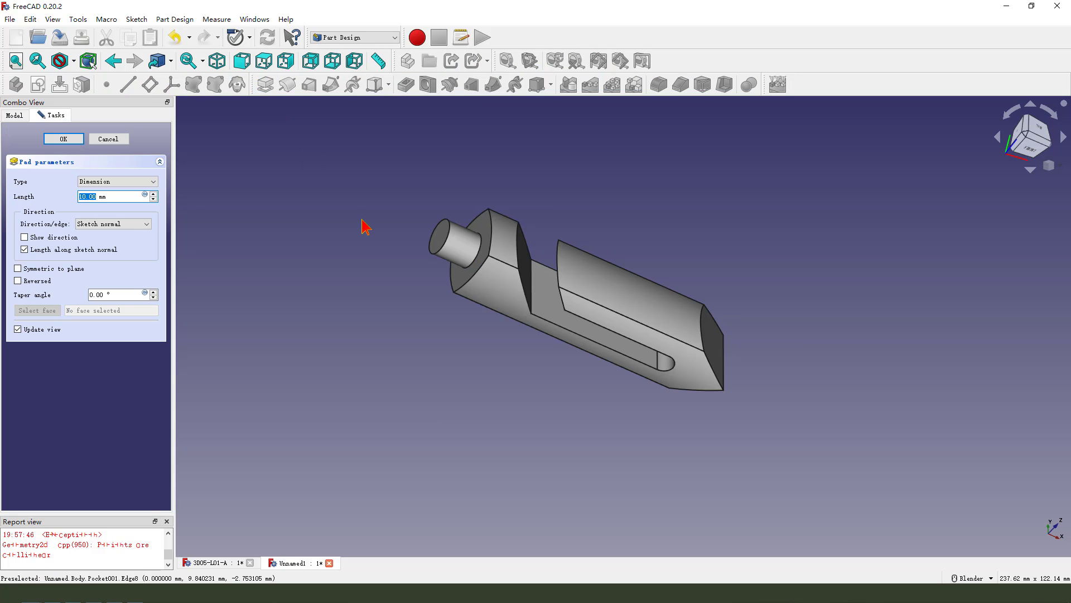
type("12")
key("Return")
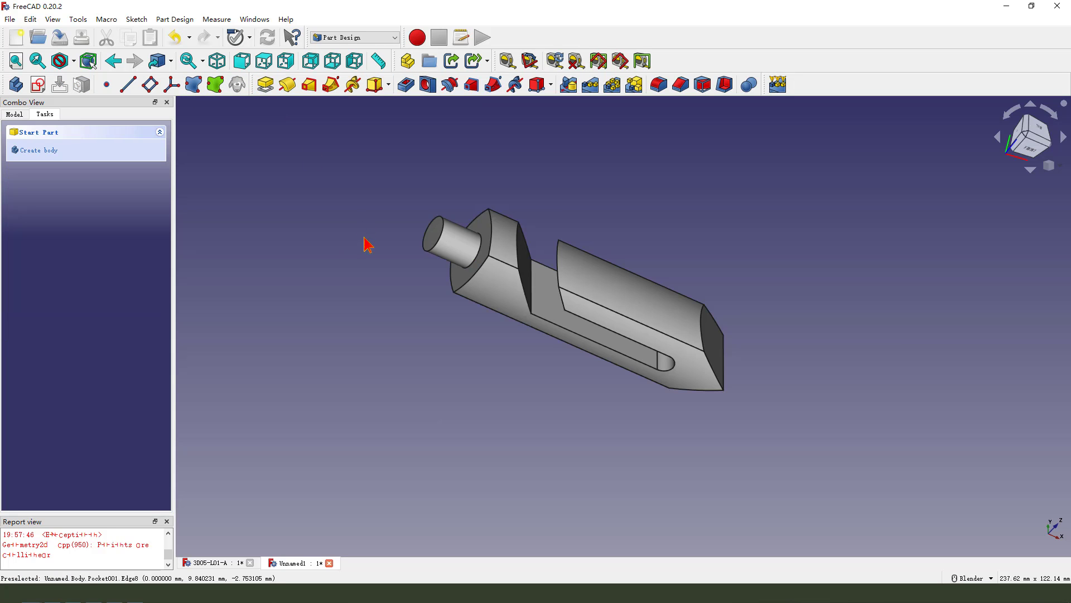
scroll(598, 206, "up", 1)
scroll(662, 311, "down", 3)
middle_click_drag(662, 311, 573, 267)
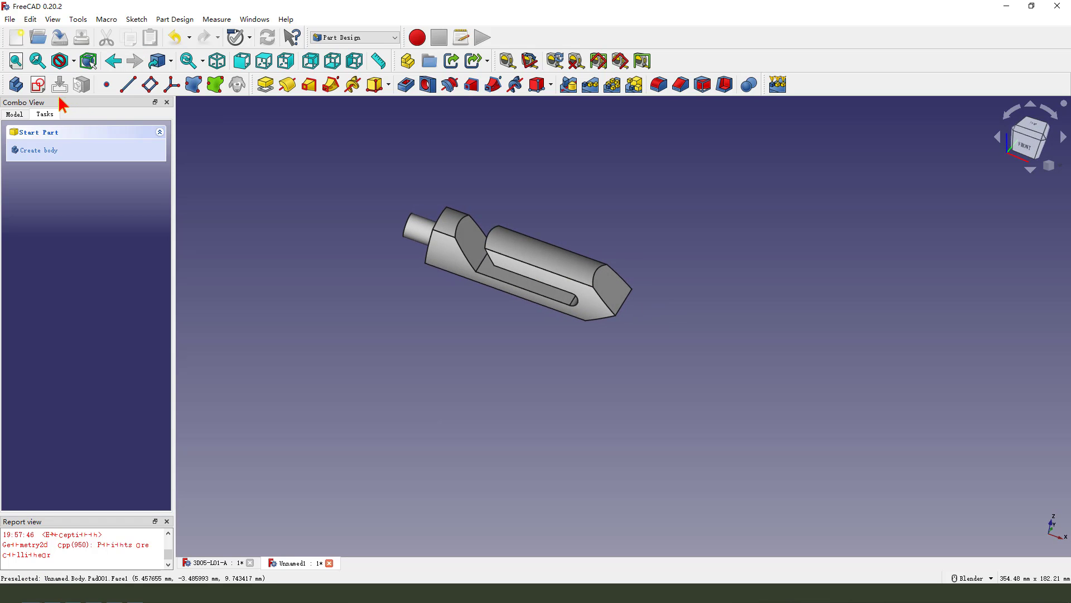
Step: Start a sketch on the XZ plane and draw the stepped cross-hole outline through the bar
left_click(39, 85)
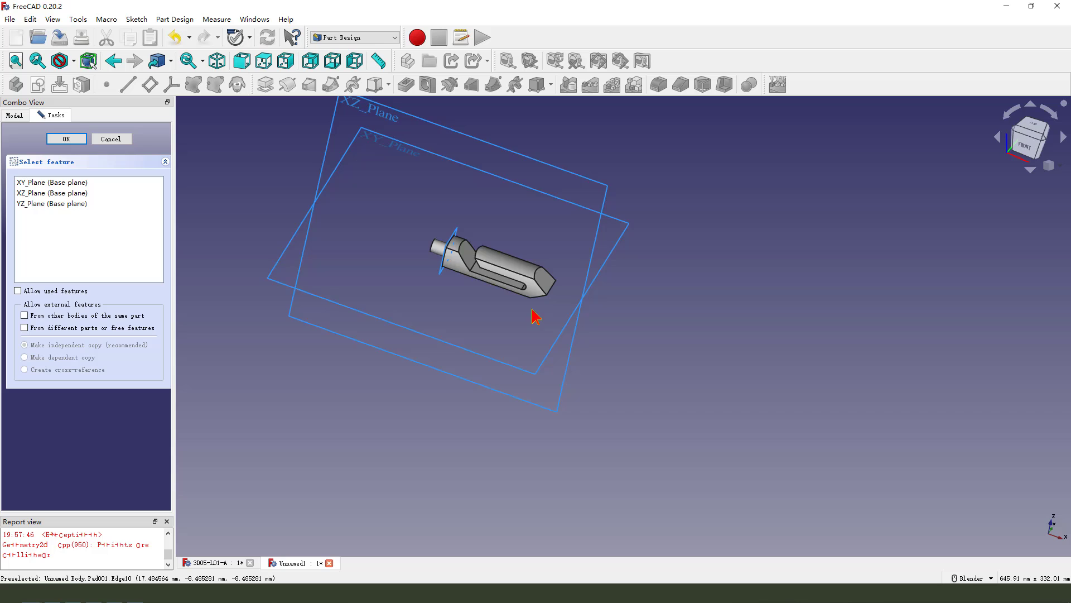
left_click(471, 162)
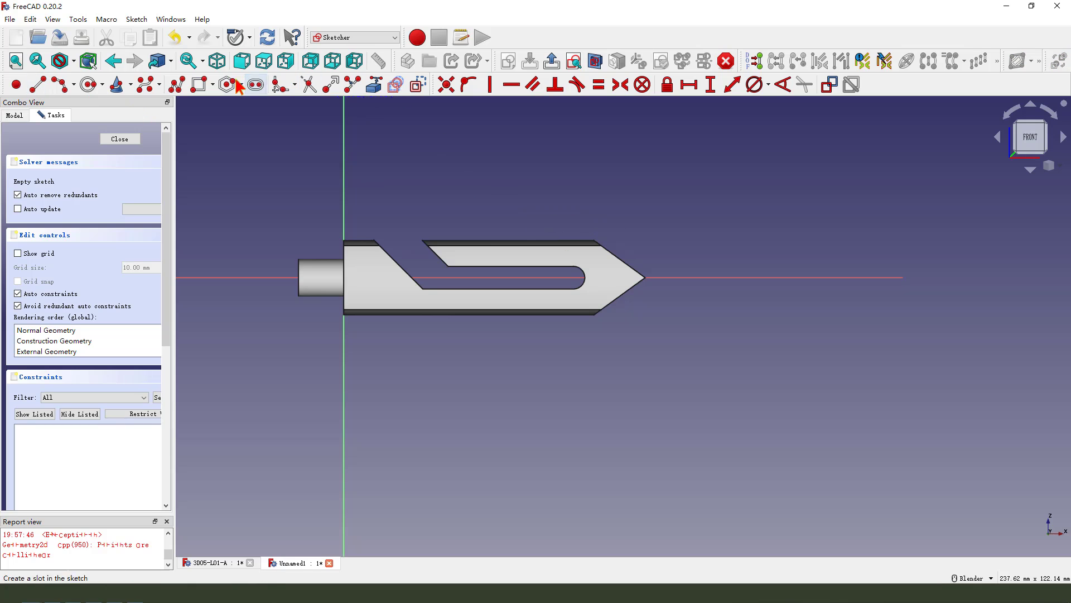
left_click(541, 205)
scroll(539, 205, "up", 3)
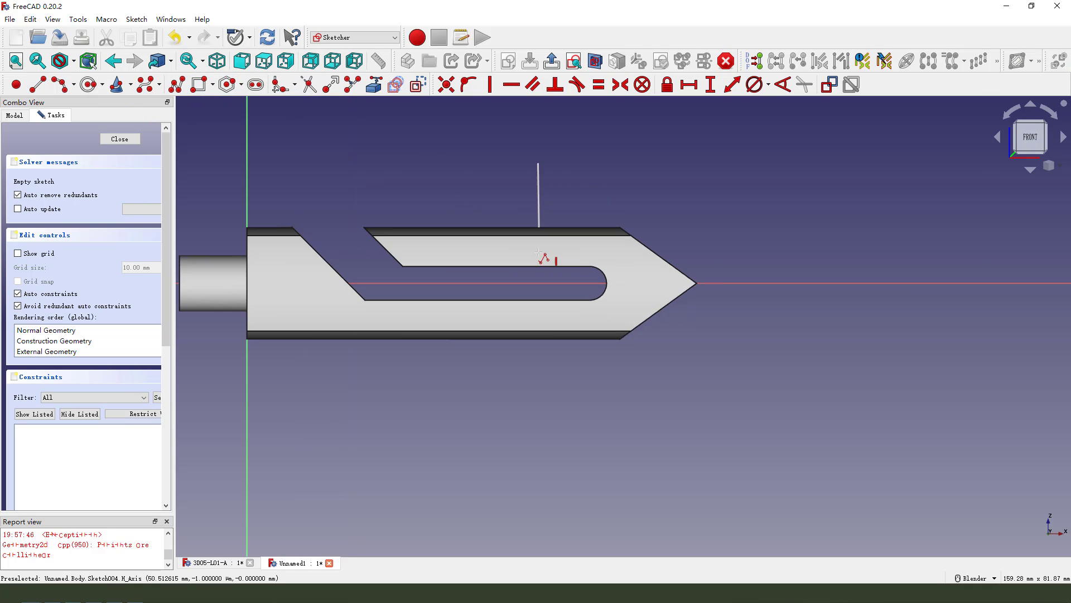
left_click(537, 205)
left_click(513, 205)
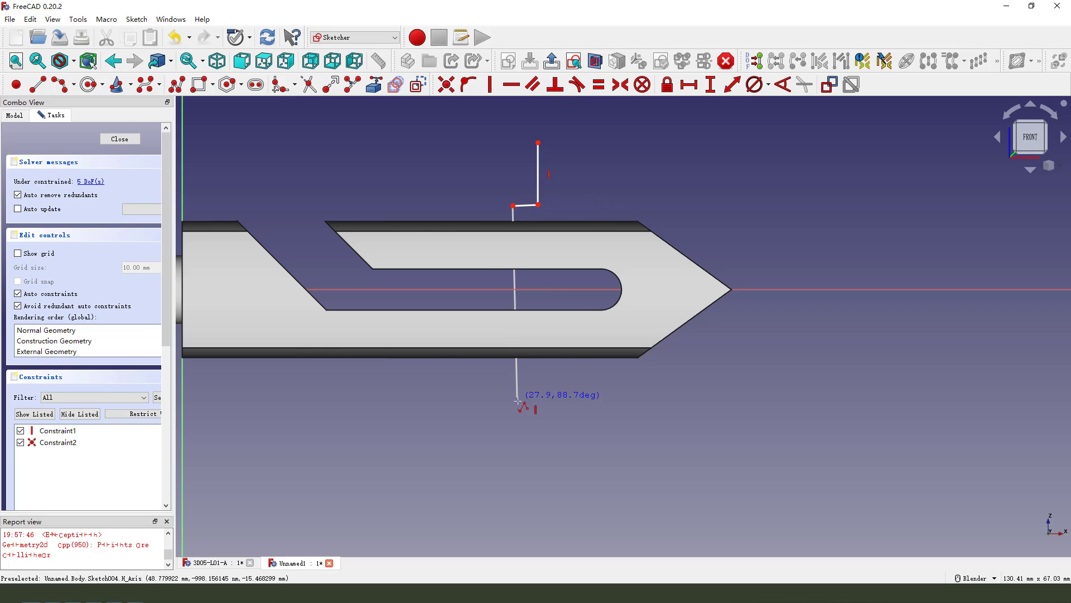
left_click(513, 407)
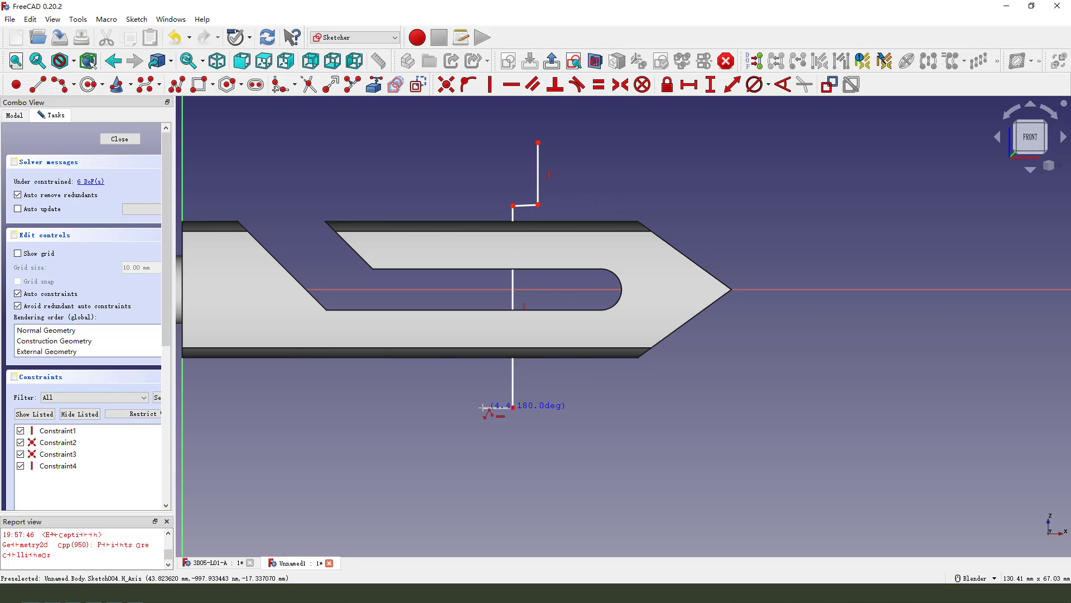
left_click(483, 407)
left_click(482, 138)
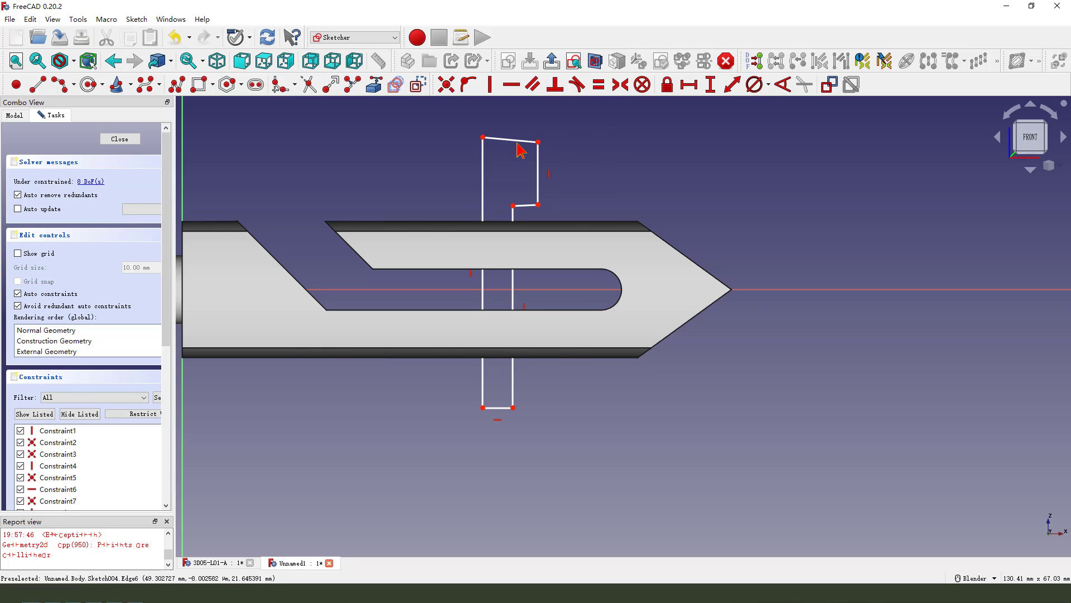
left_click(511, 84)
Step: Constrain the profile's top edge to 3 mm wide and 50 mm from the vertical axis
scroll(569, 160, "down", 2)
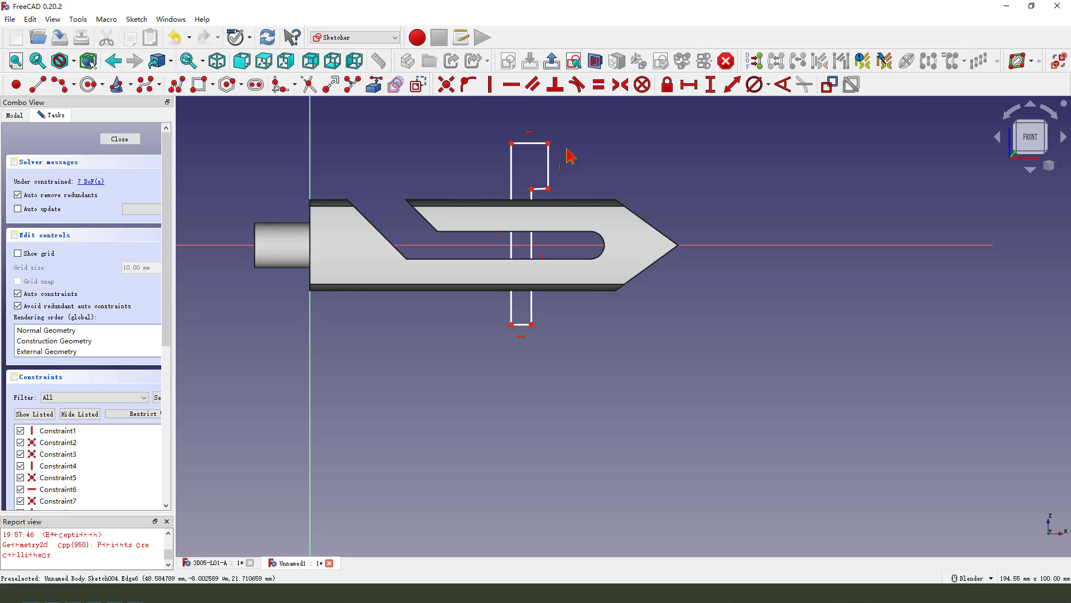
scroll(533, 168, "up", 1)
left_click(532, 136)
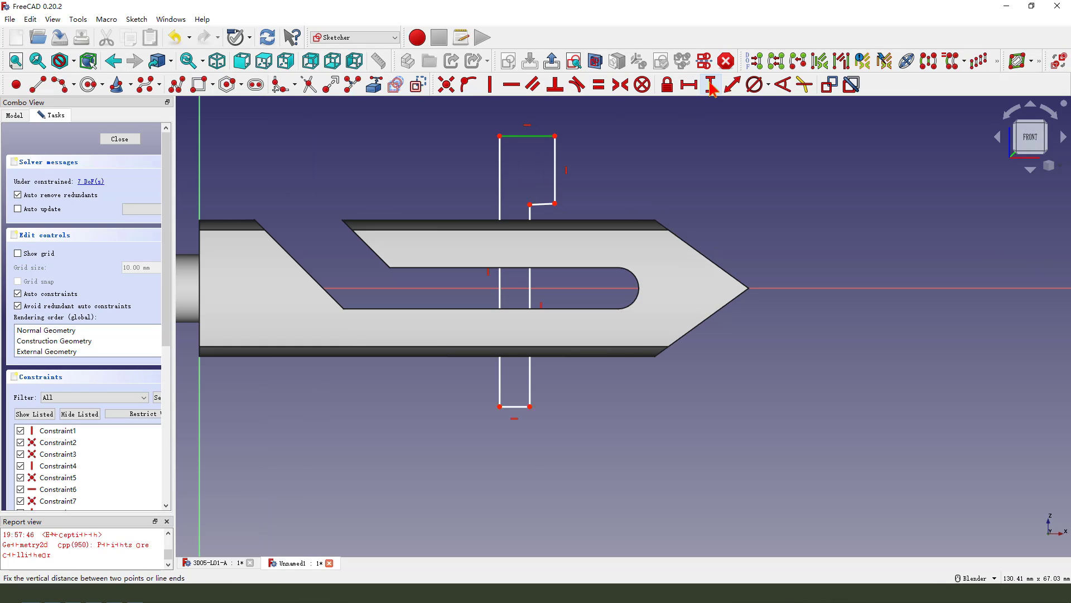
left_click(694, 89)
type("3.04")
key("Return")
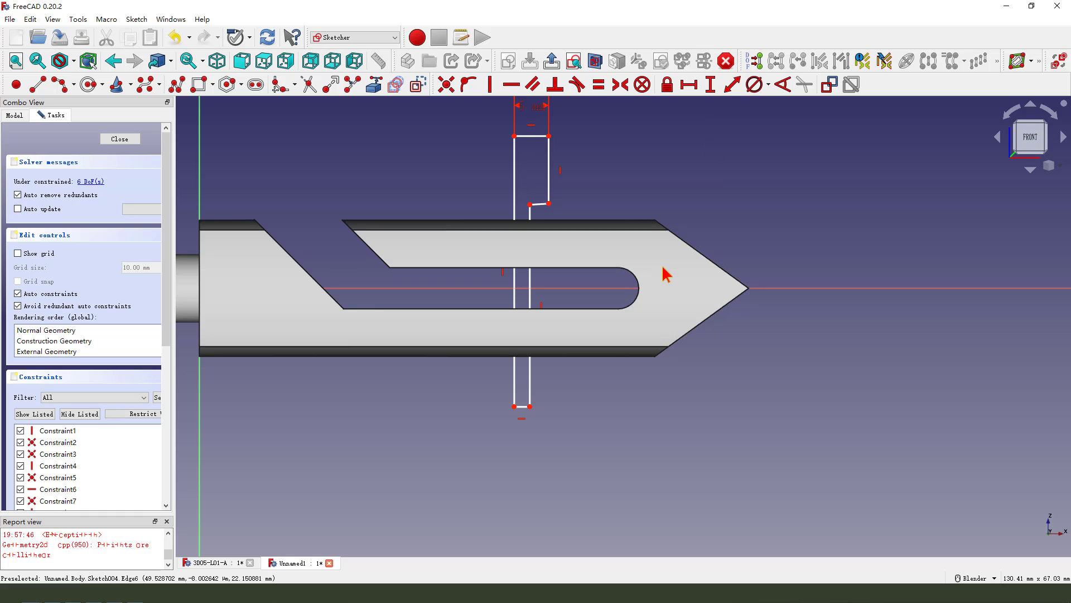
scroll(674, 273, "down", 1)
scroll(563, 237, "down", 1)
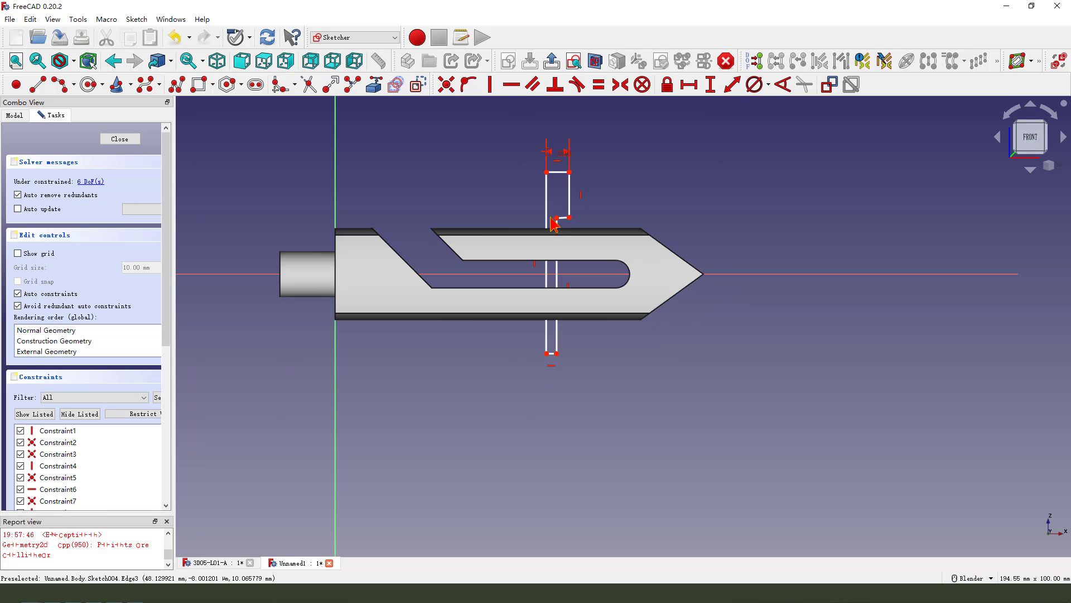
left_click(335, 166)
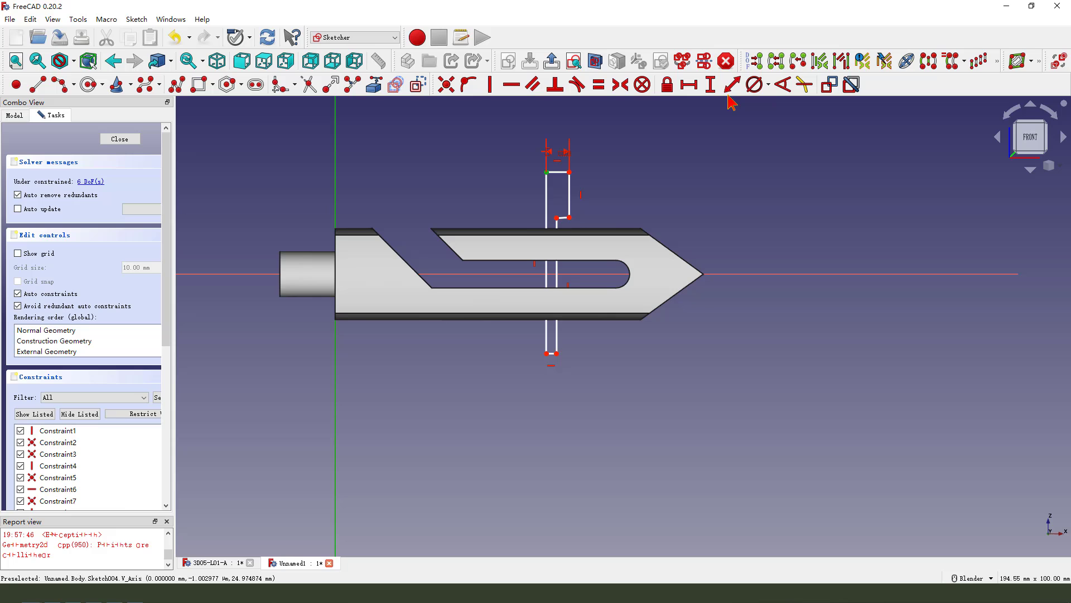
left_click(689, 85)
type("5")
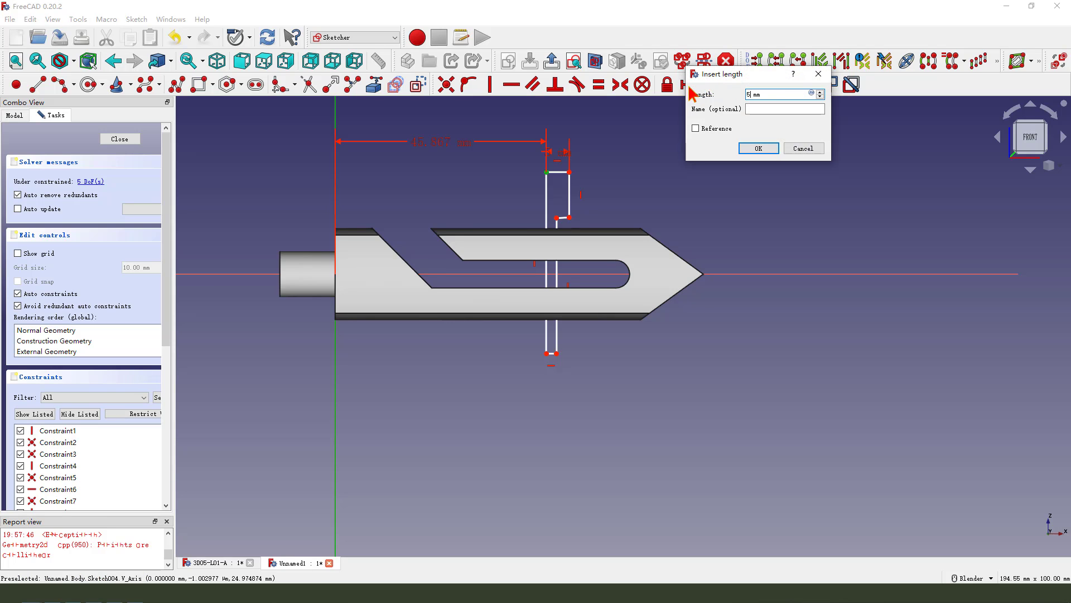
type("0")
key("Return")
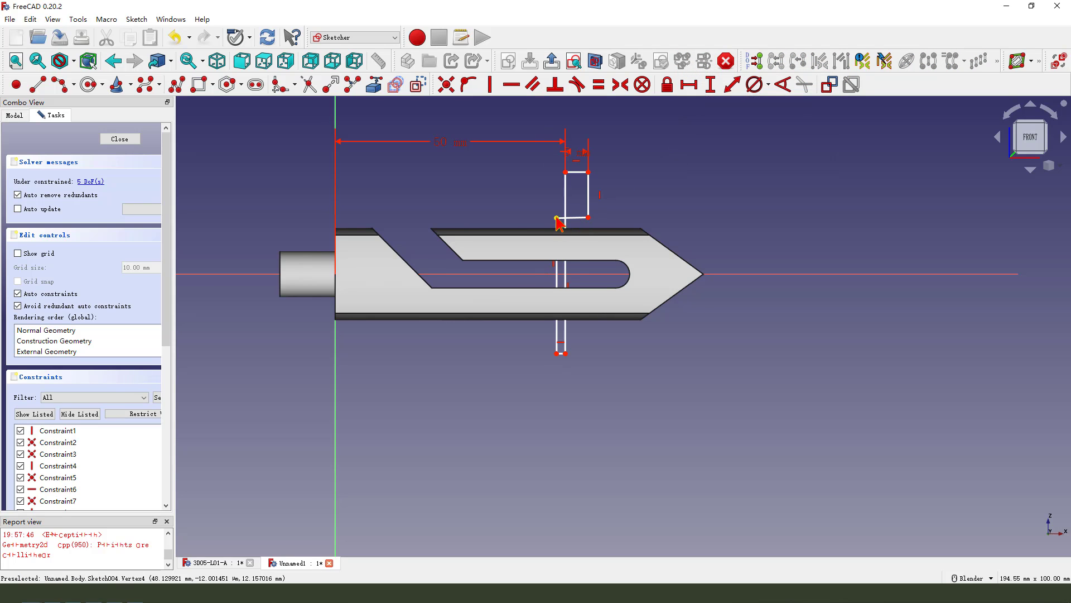
Step: Make the step edge horizontal and place it 6 mm from the horizontal axis
left_click_drag(558, 222, 575, 216)
scroll(575, 215, "up", 3)
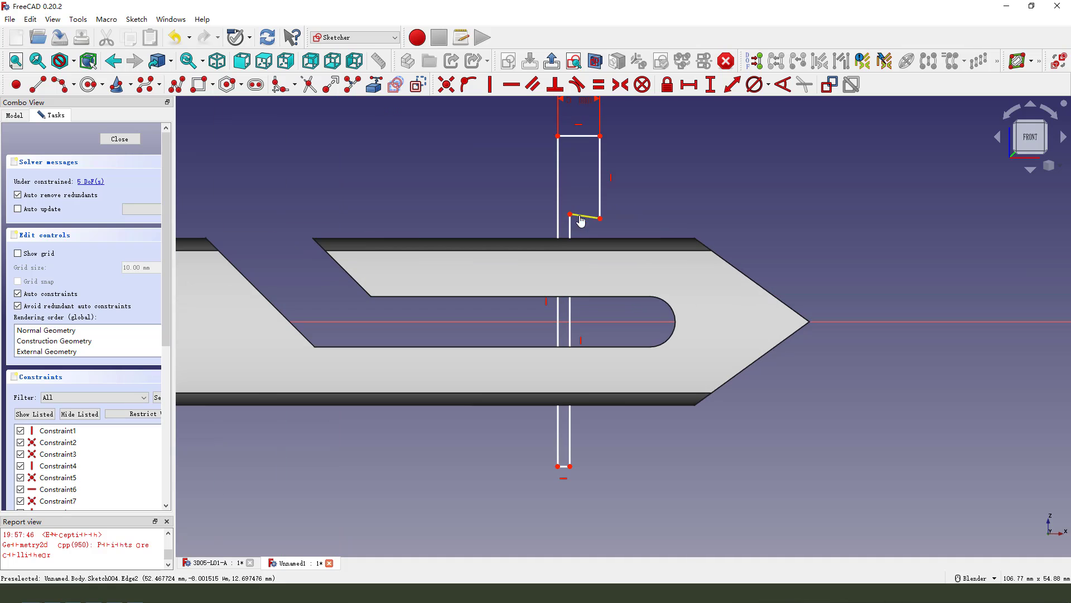
left_click(580, 221)
left_click(511, 84)
scroll(565, 208, "down", 1)
scroll(609, 217, "up", 1)
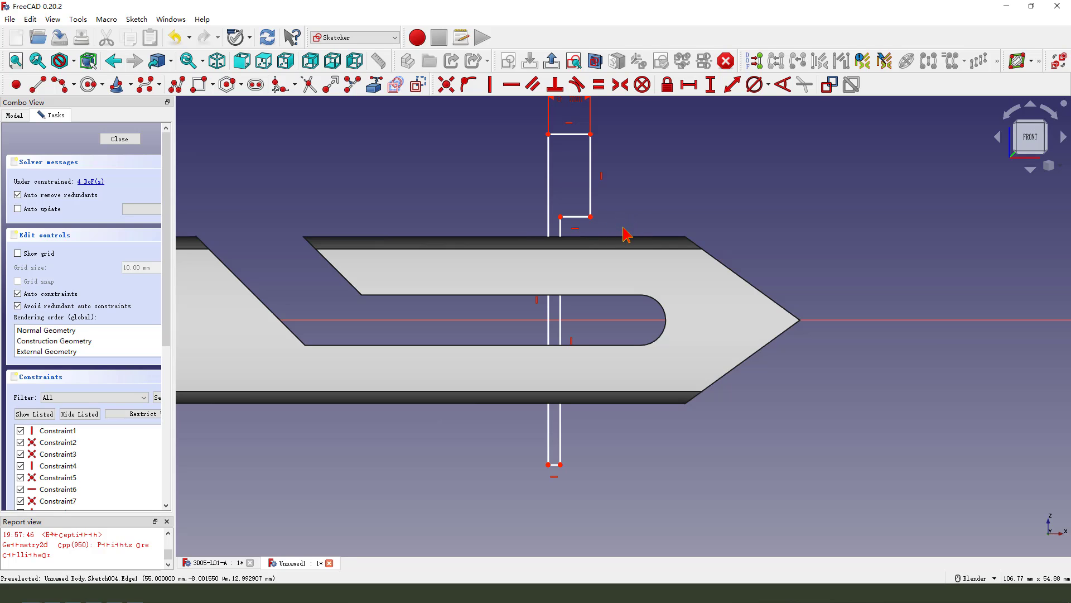
scroll(556, 271, "down", 2)
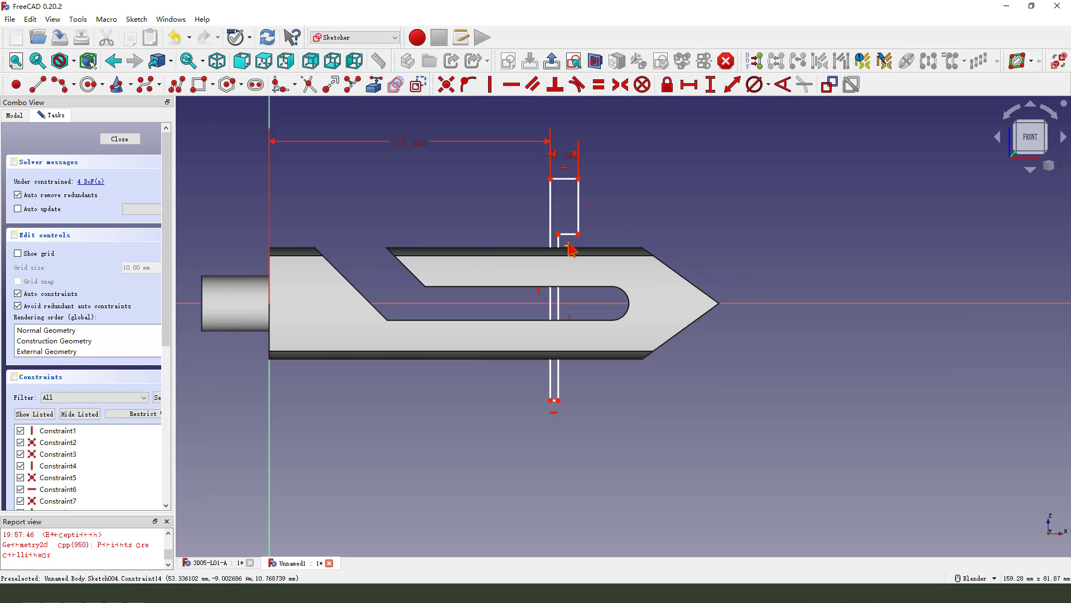
left_click(585, 303)
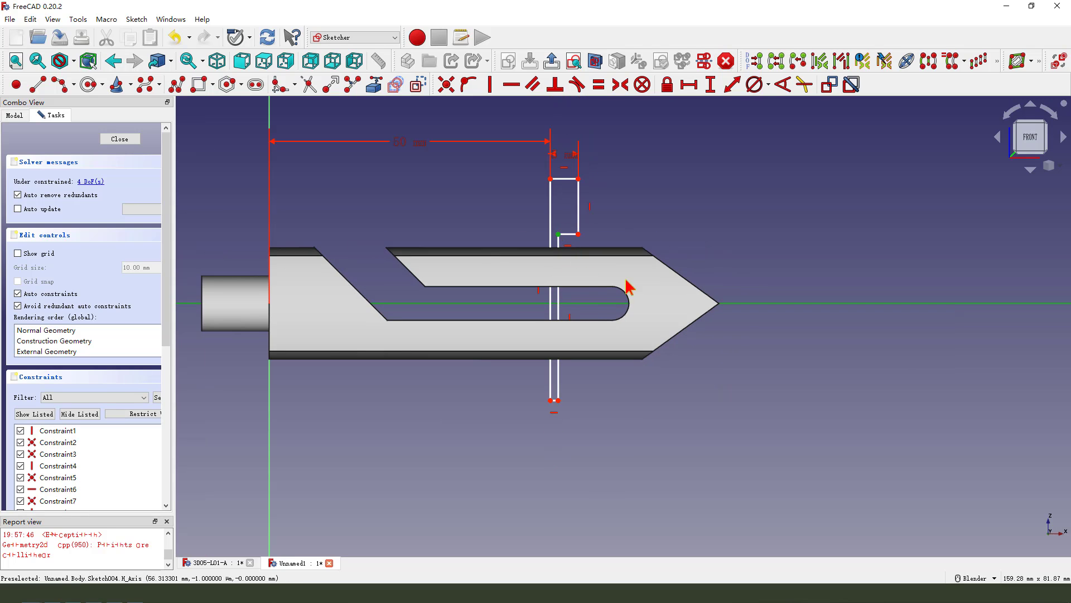
left_click(733, 84)
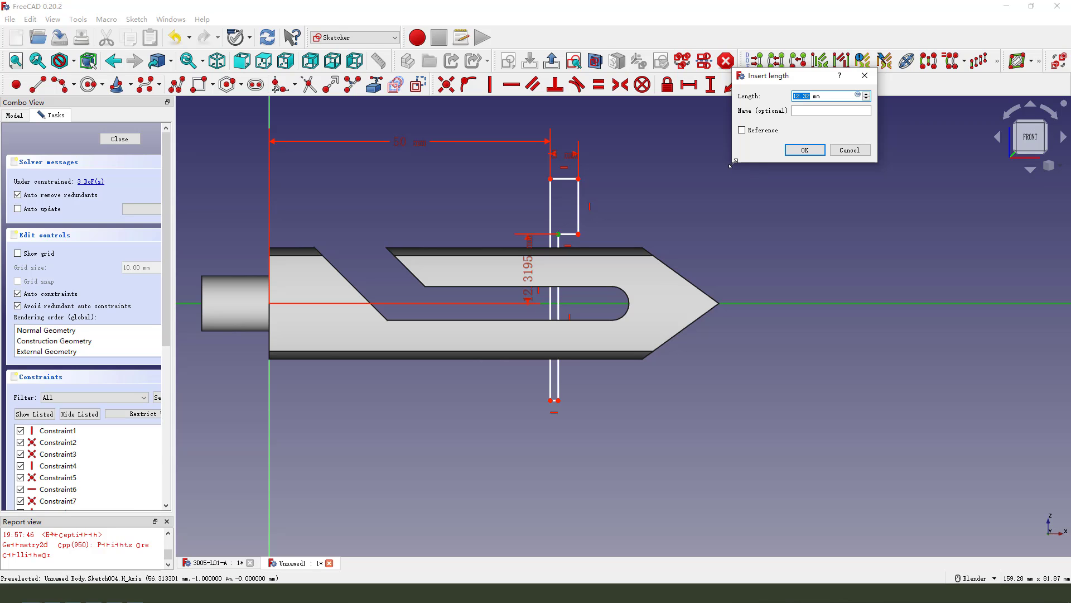
key("Return")
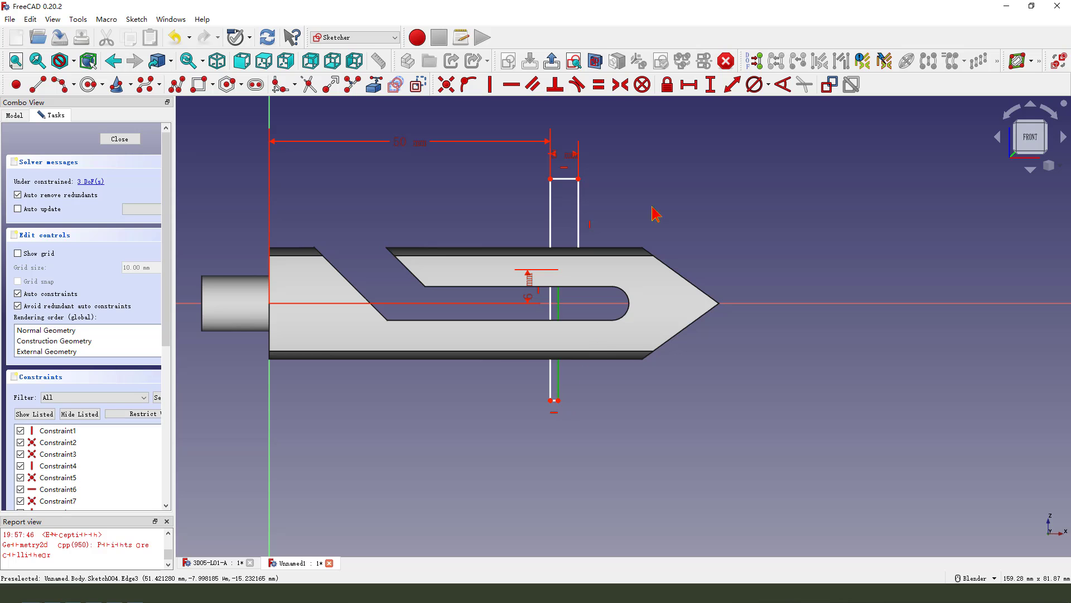
Step: Add vertical dimensions of 23.26 mm to the lower slot line and 16.15 mm to the upper line
left_click(710, 84)
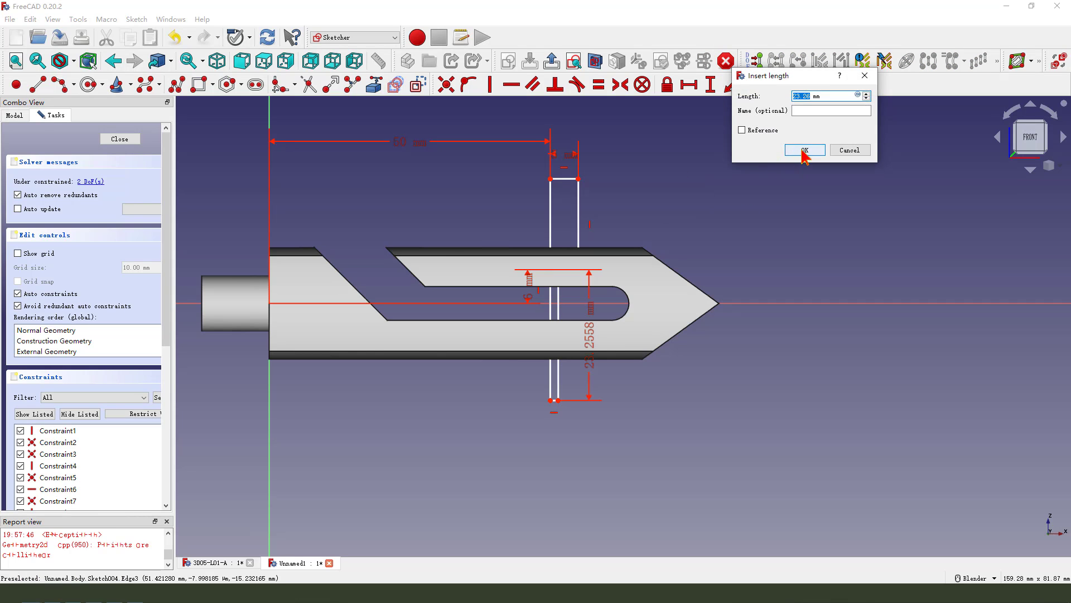
left_click(804, 150)
left_click(580, 198)
left_click(710, 84)
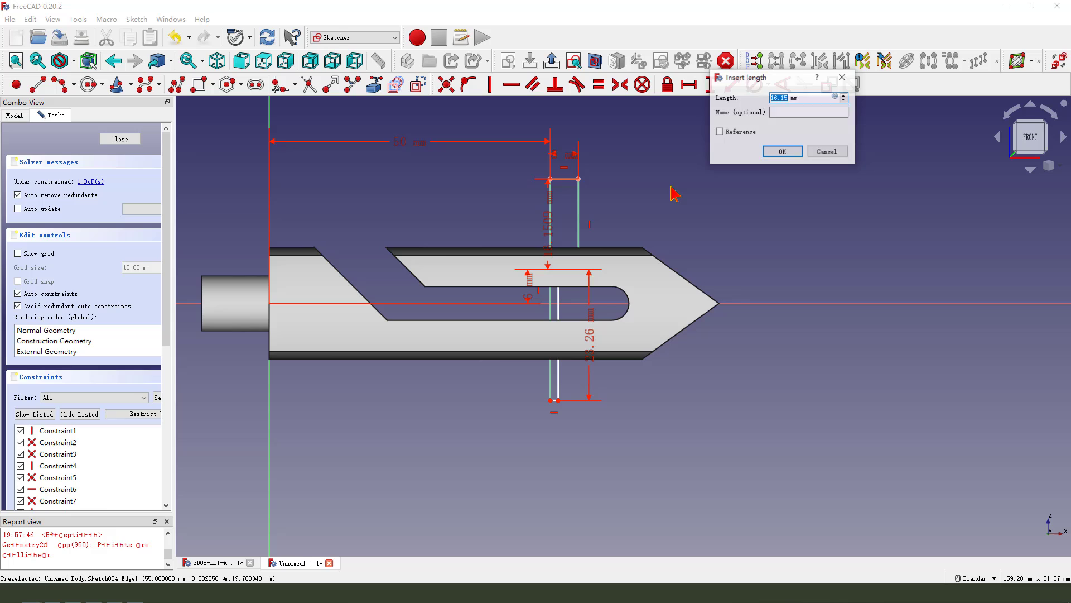
left_click(783, 152)
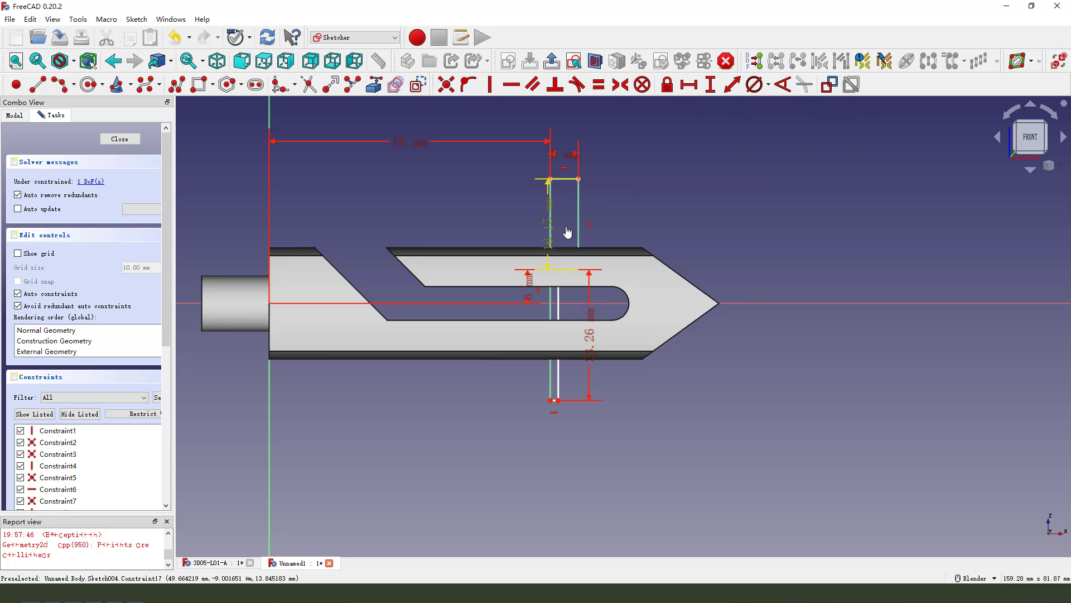
Step: Give the profile's short bottom edge a 2 mm horizontal width, discarding a mistaken 50 mm dimension
scroll(561, 411, "up", 3)
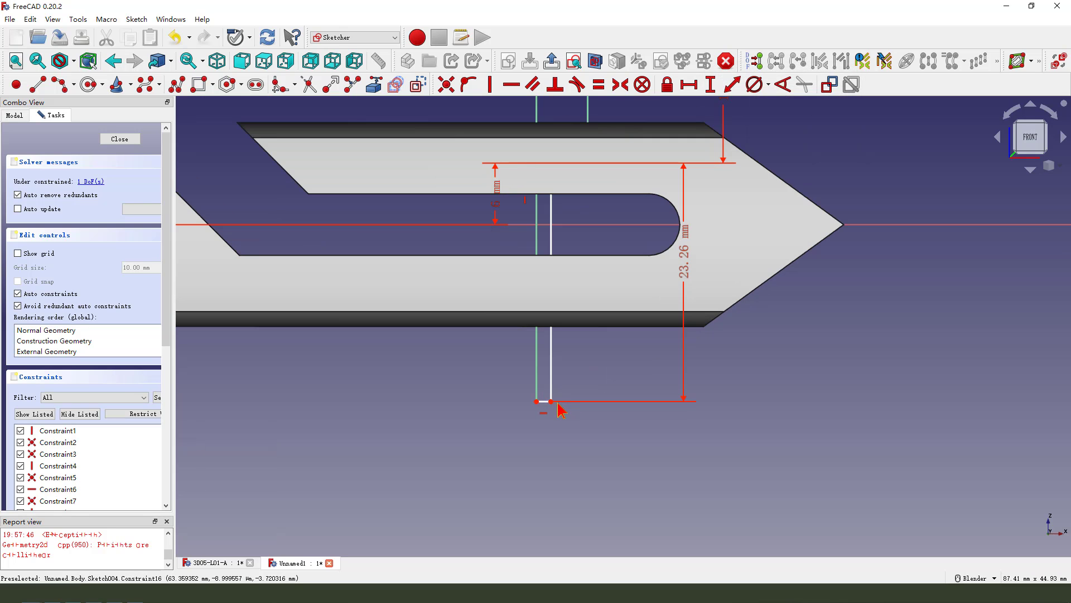
left_click(536, 401)
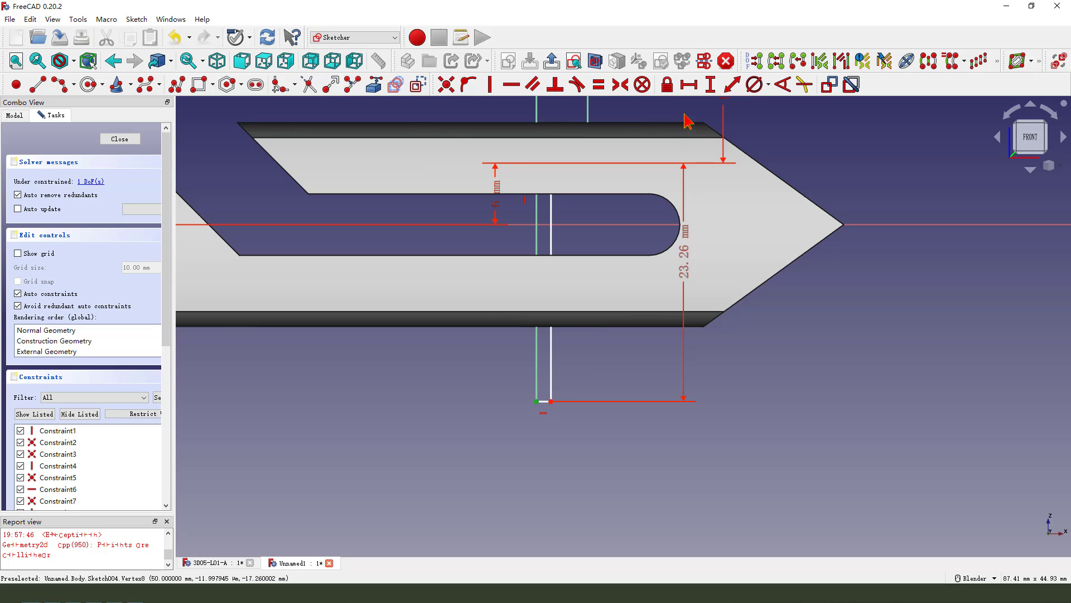
left_click(689, 85)
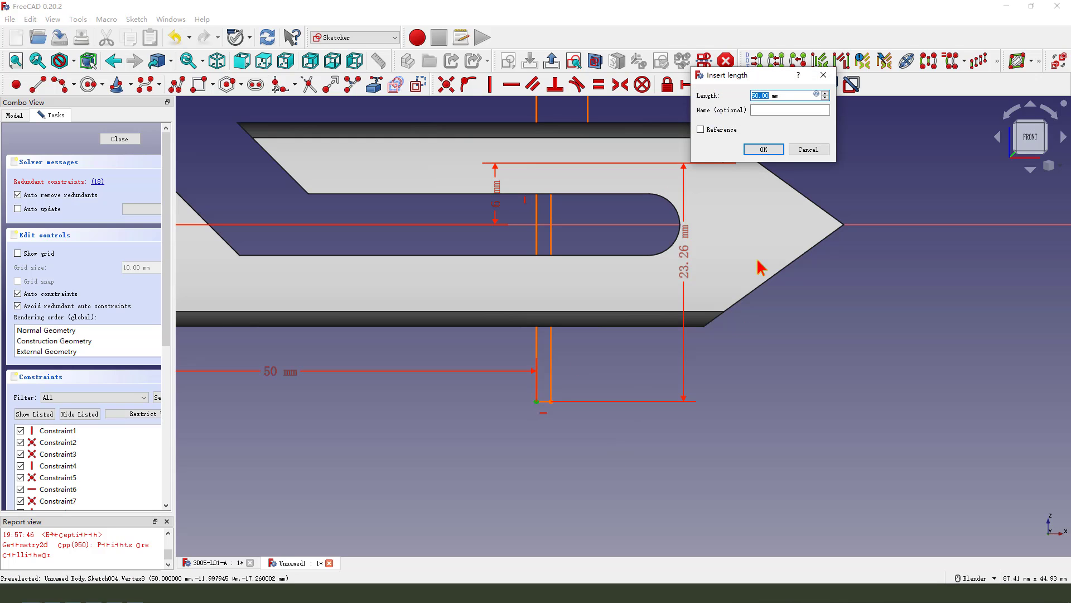
left_click(820, 150)
scroll(547, 411, "up", 2)
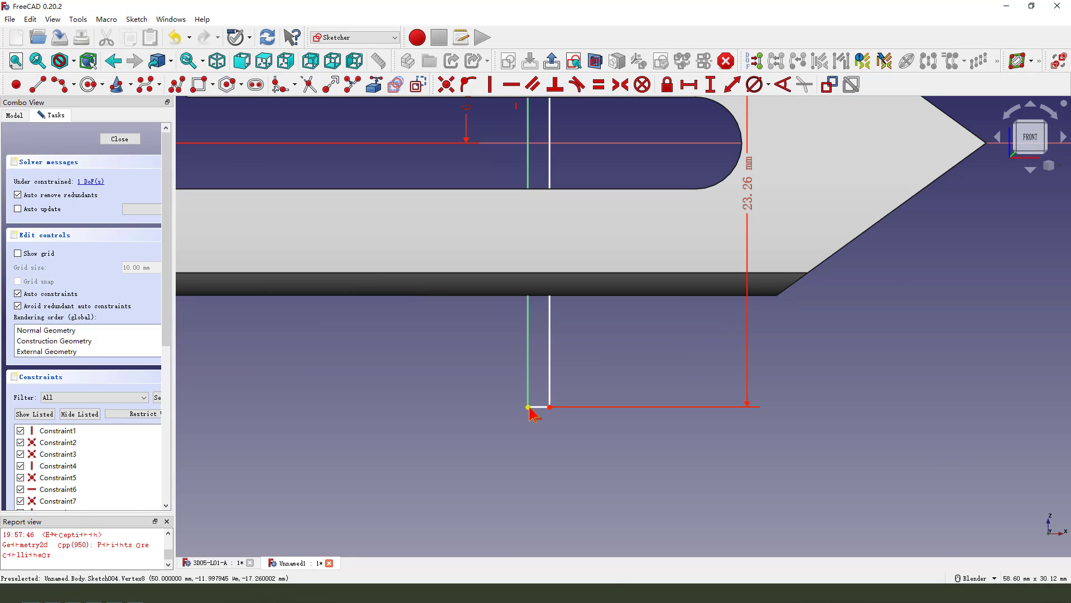
left_click(549, 409)
left_click(689, 84)
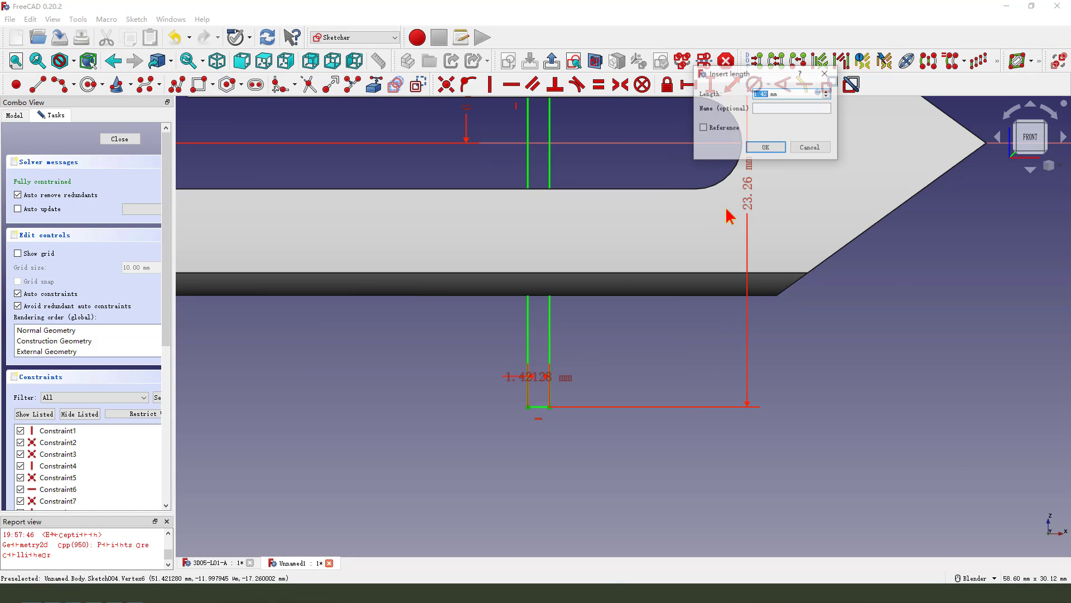
type("2")
key("Return")
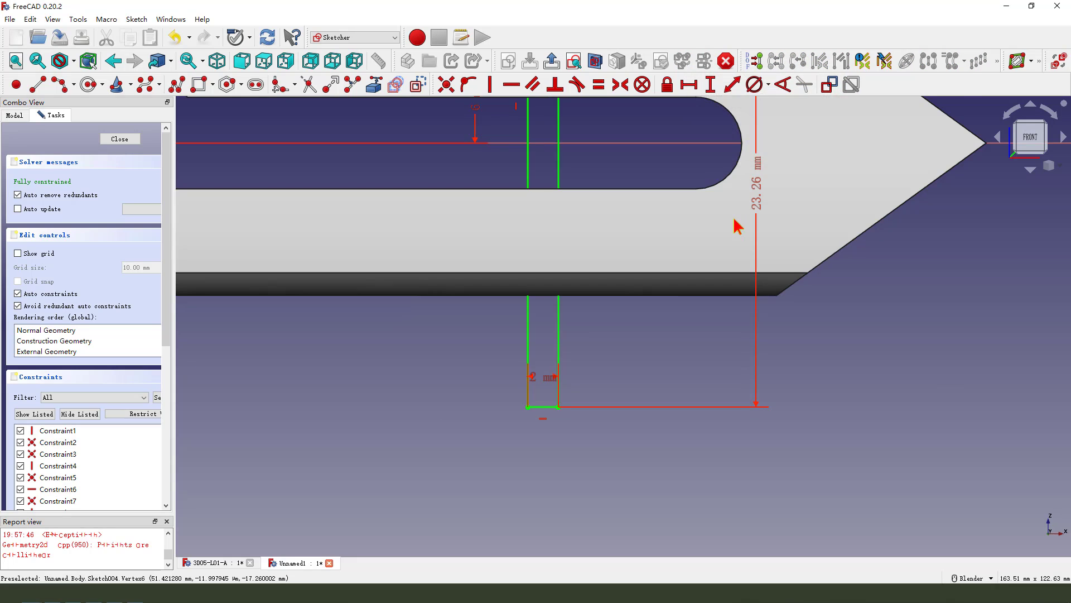
Step: Move the 2 mm and 6 mm dimension labels clear of the profile
scroll(595, 341, "down", 5)
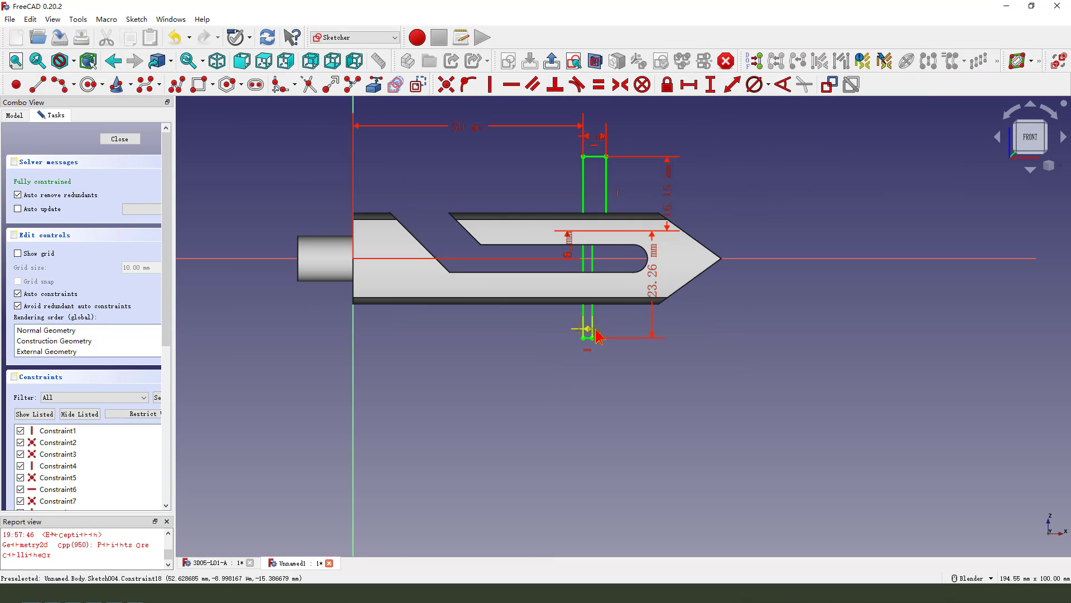
left_click_drag(591, 338, 590, 376)
left_click_drag(652, 273, 757, 290)
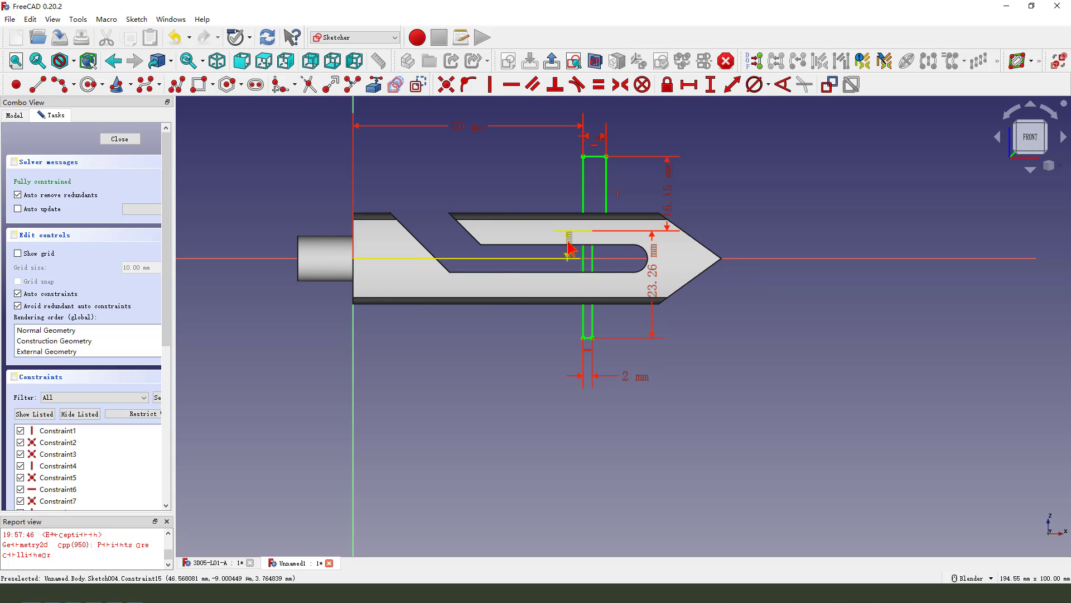
mouse_move(568, 245)
left_mouse_down()
mouse_move(526, 245)
mouse_move(505, 333)
mouse_move(501, 198)
mouse_move(436, 205)
left_mouse_up()
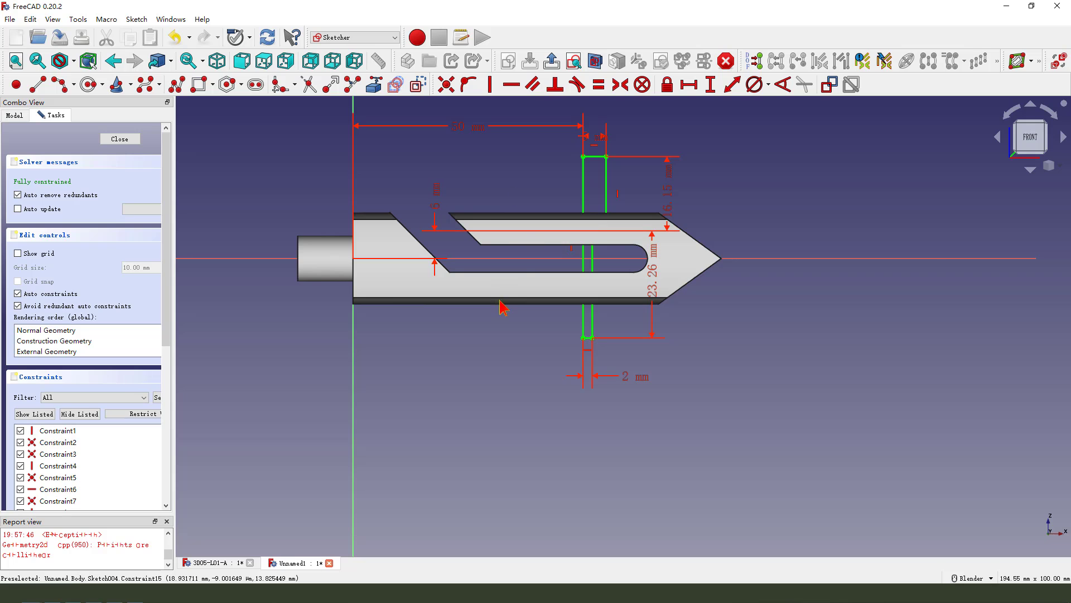
scroll(553, 234, "up", 2)
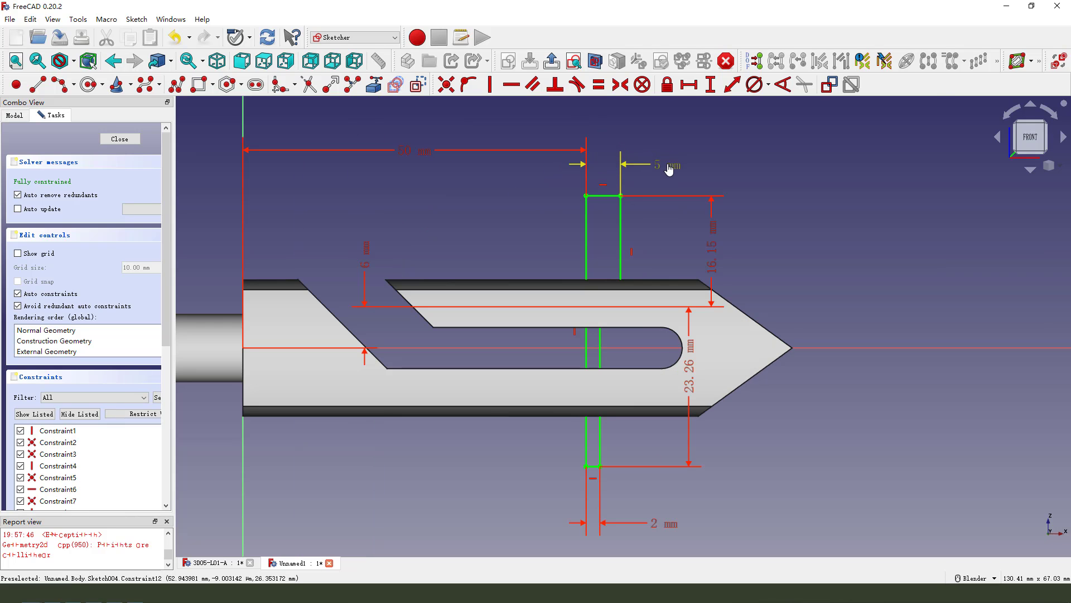
scroll(603, 232, "down", 2)
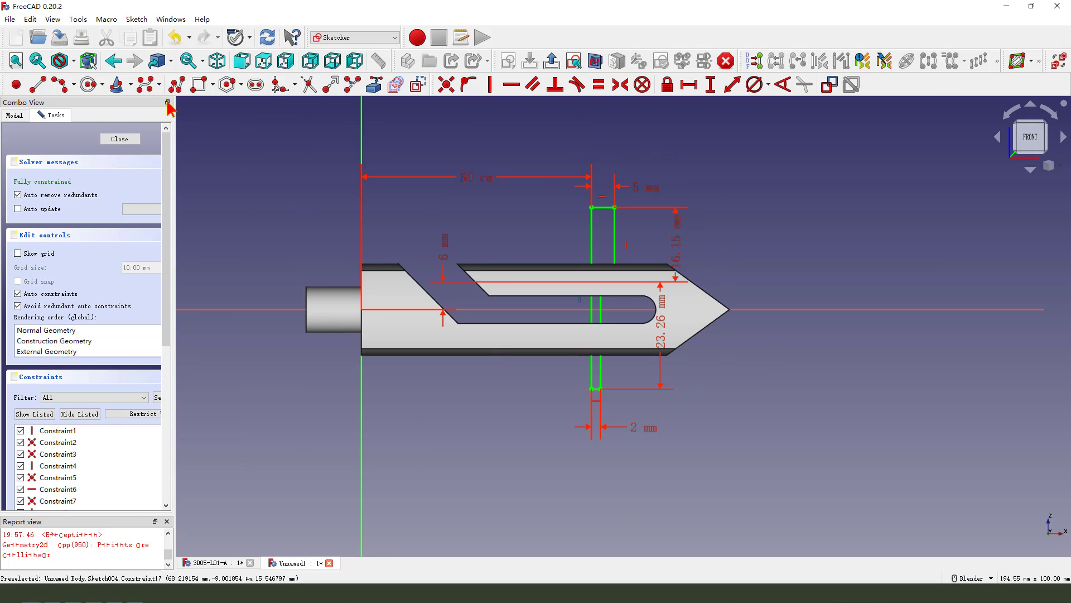
Step: Close Sketch004 and groove it around the profile's own vertical edge to cut the counterbored cross-hole
left_click(551, 60)
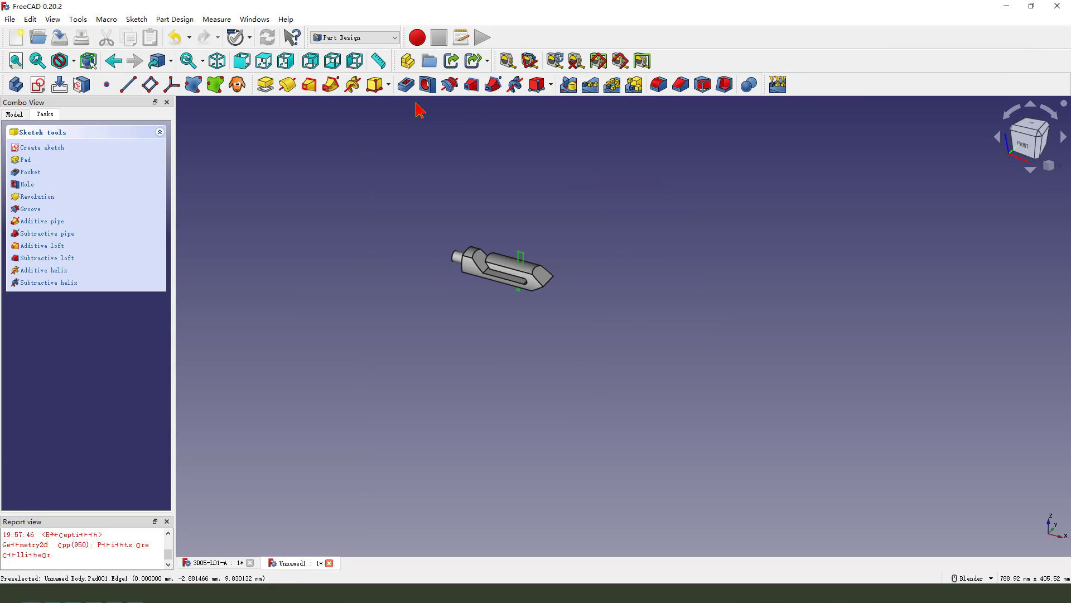
left_click(449, 85)
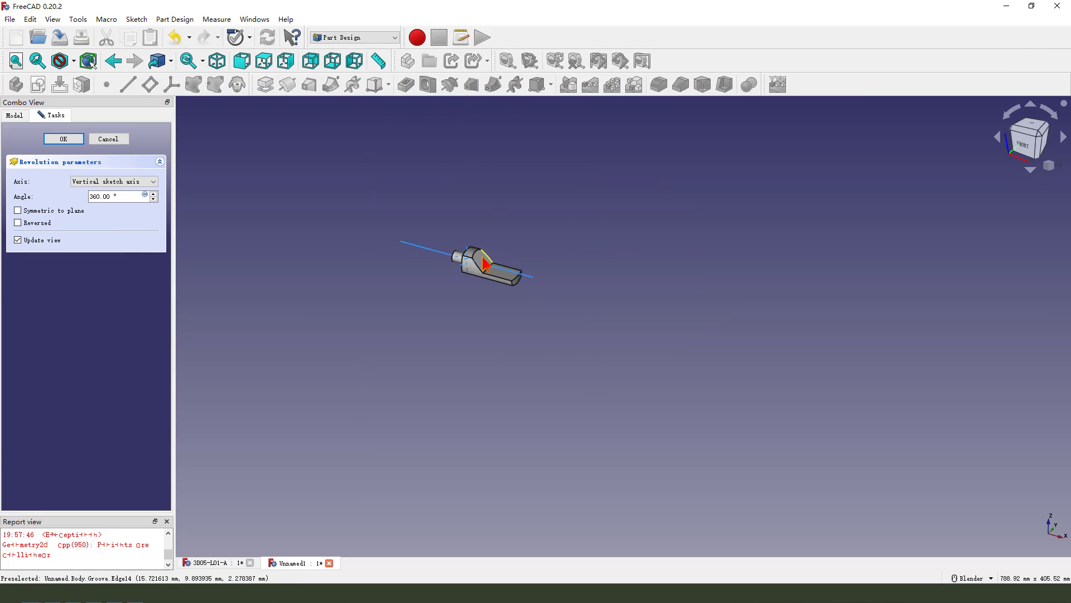
left_click(118, 187)
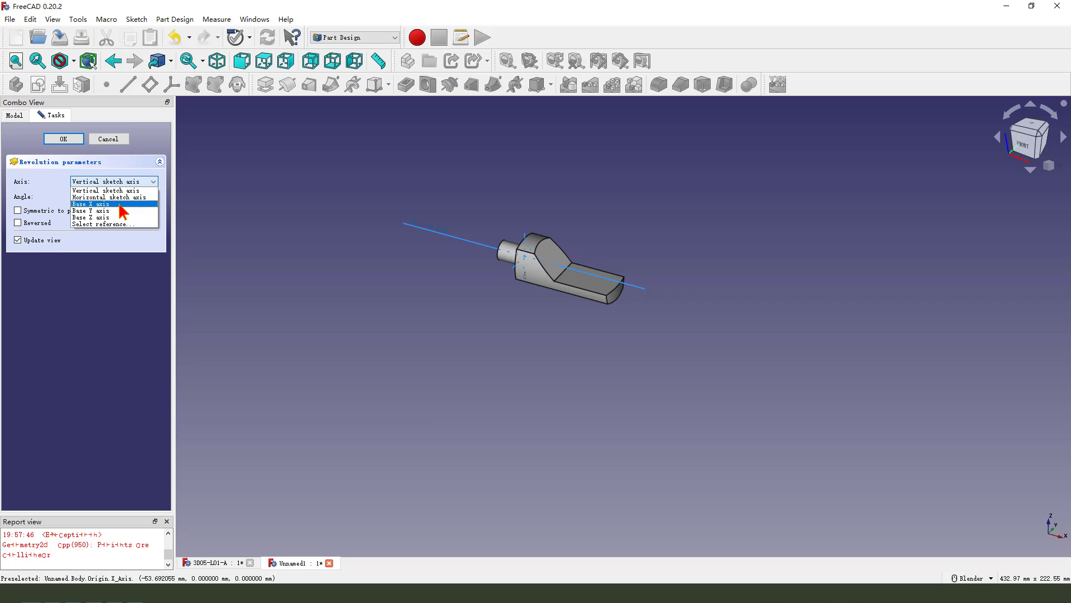
left_click(120, 234)
scroll(626, 262, "up", 3)
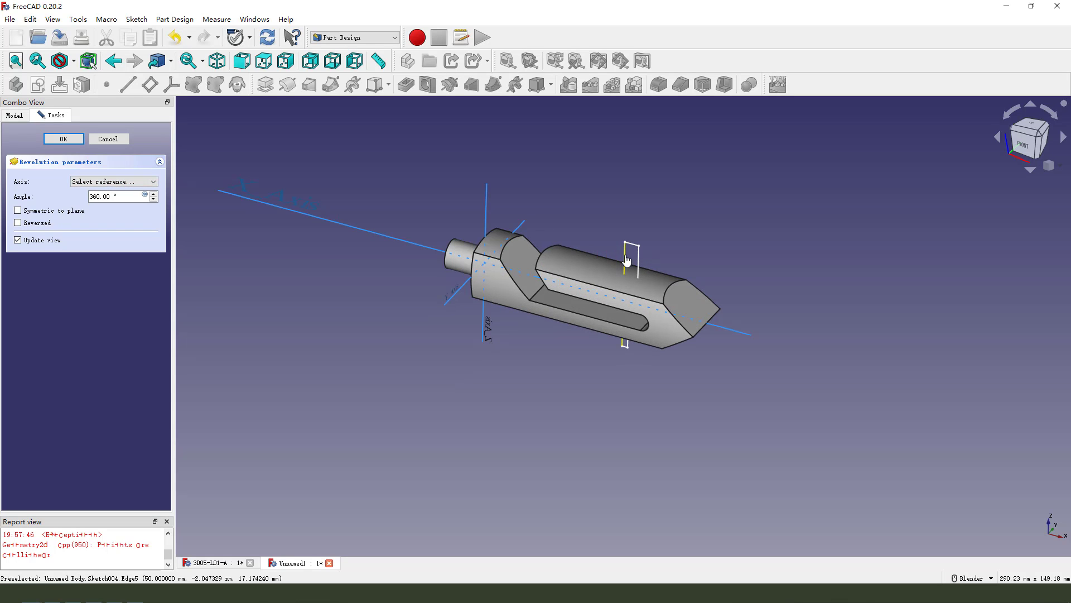
left_click(625, 260)
left_click(63, 138)
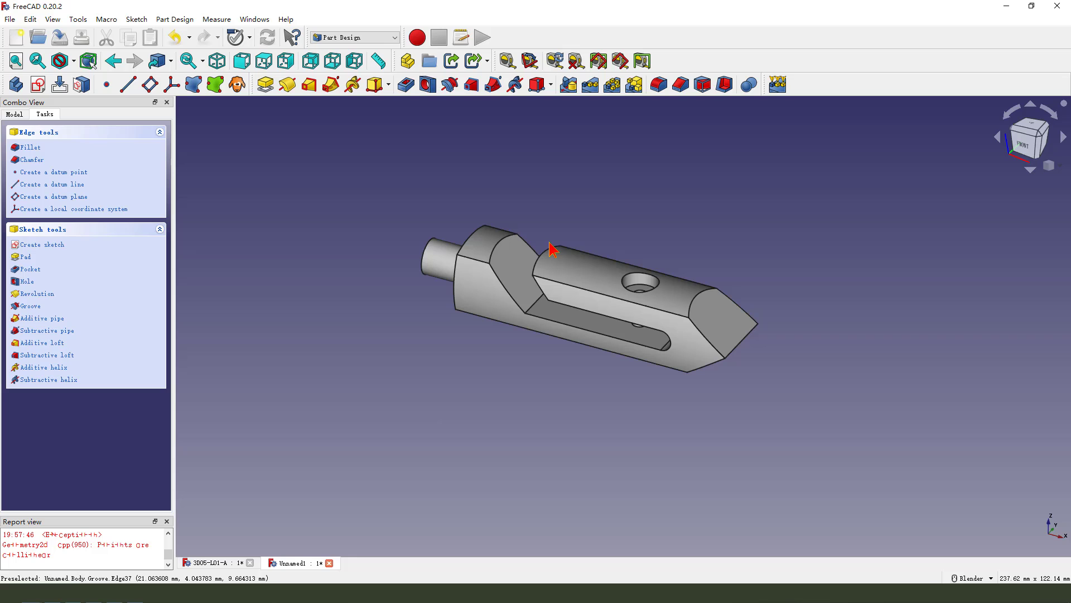
scroll(620, 237, "up", 1)
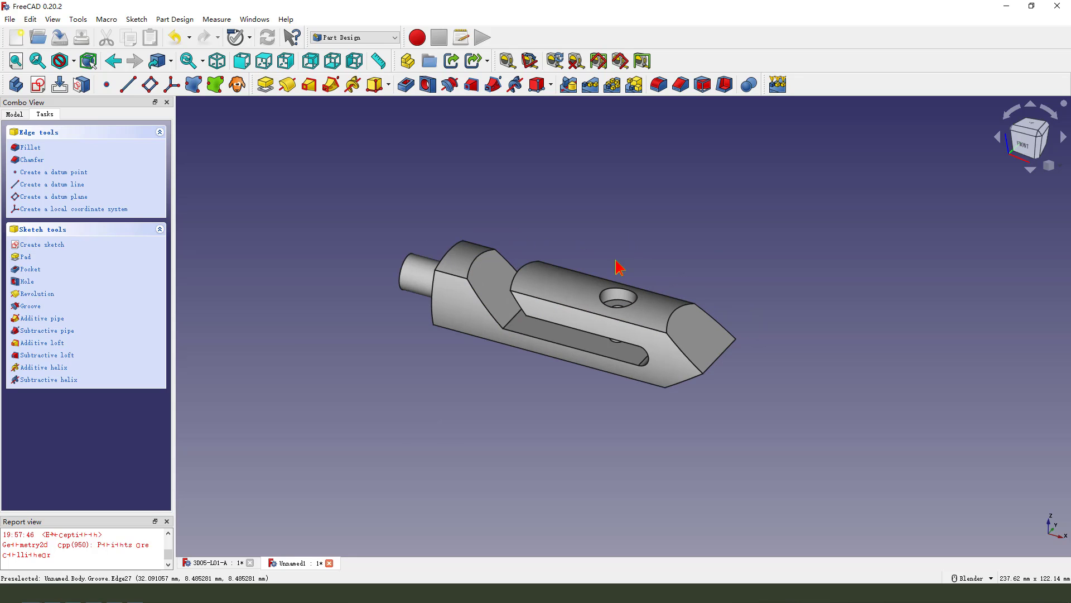
middle_click_drag(481, 334, 485, 349)
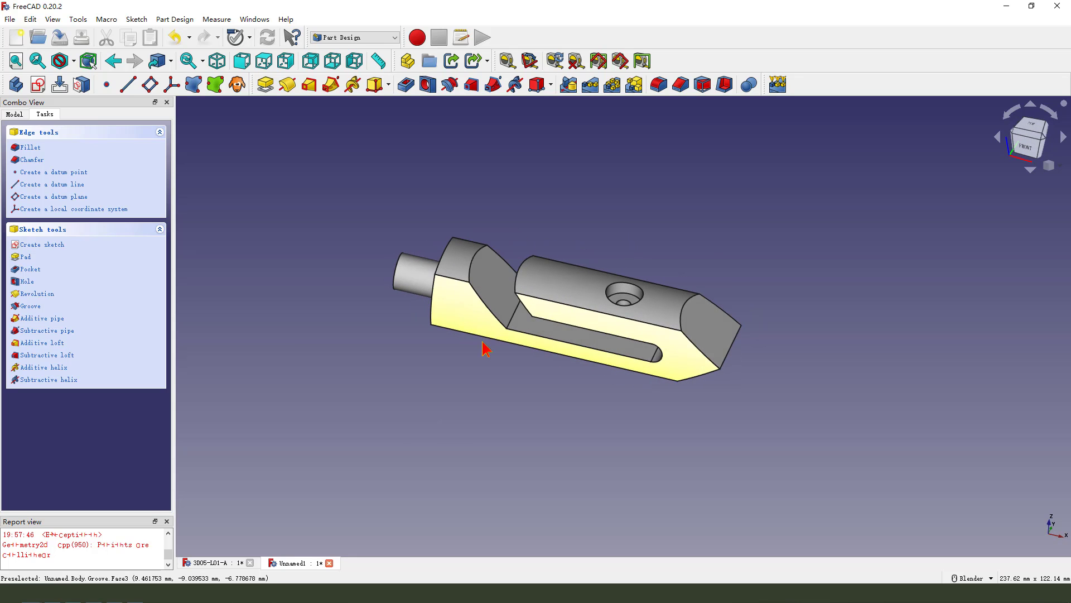
Step: Set the Body's shape colour to cyan (#00ffff) in its Appearance settings
left_click(14, 114)
right_click(61, 174)
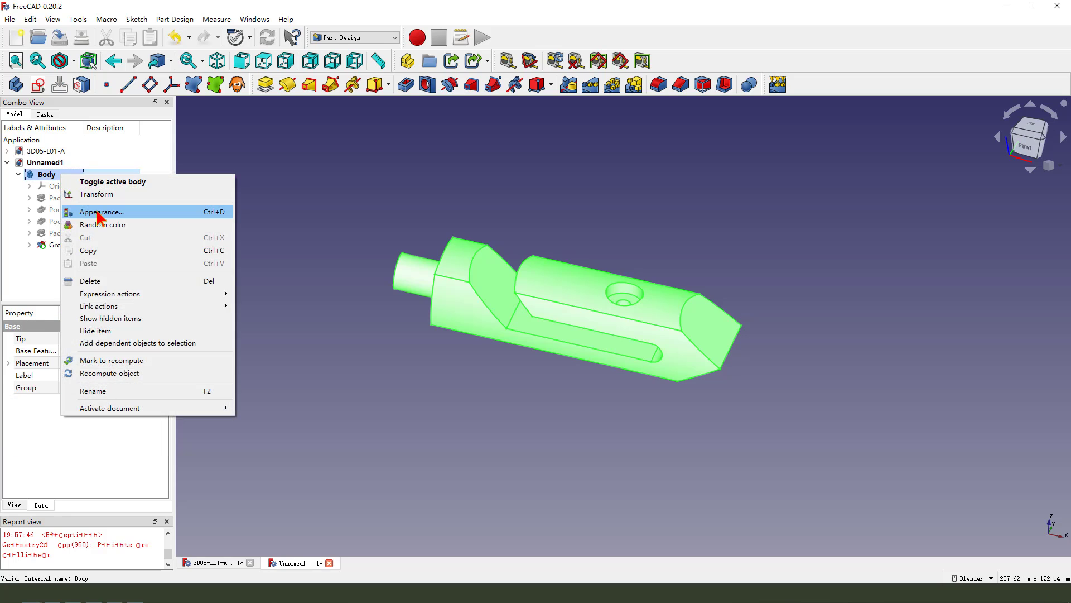
left_click(98, 212)
left_click(104, 242)
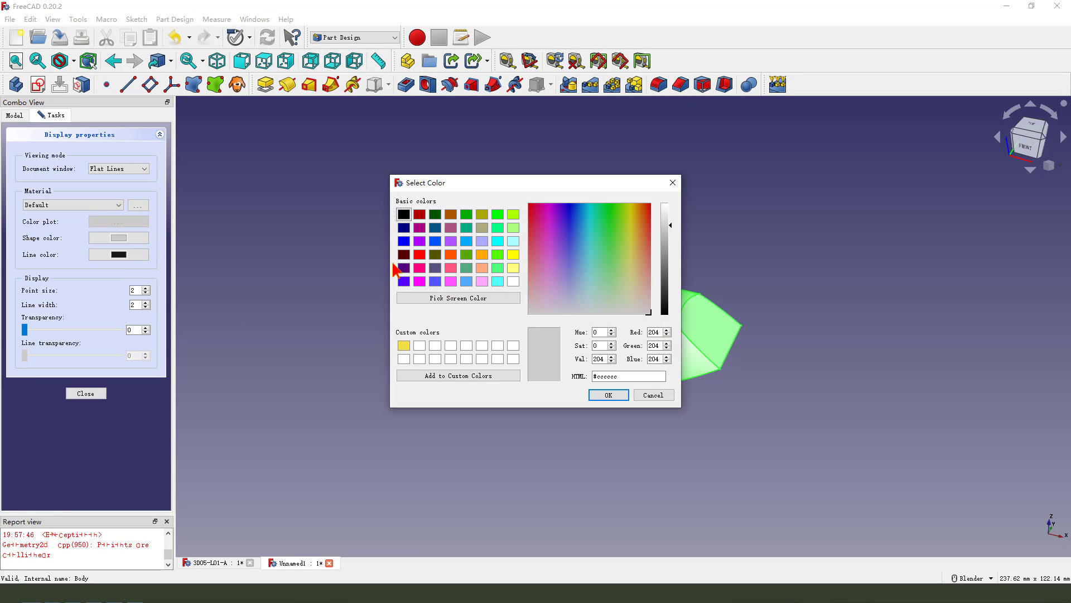
left_click(498, 241)
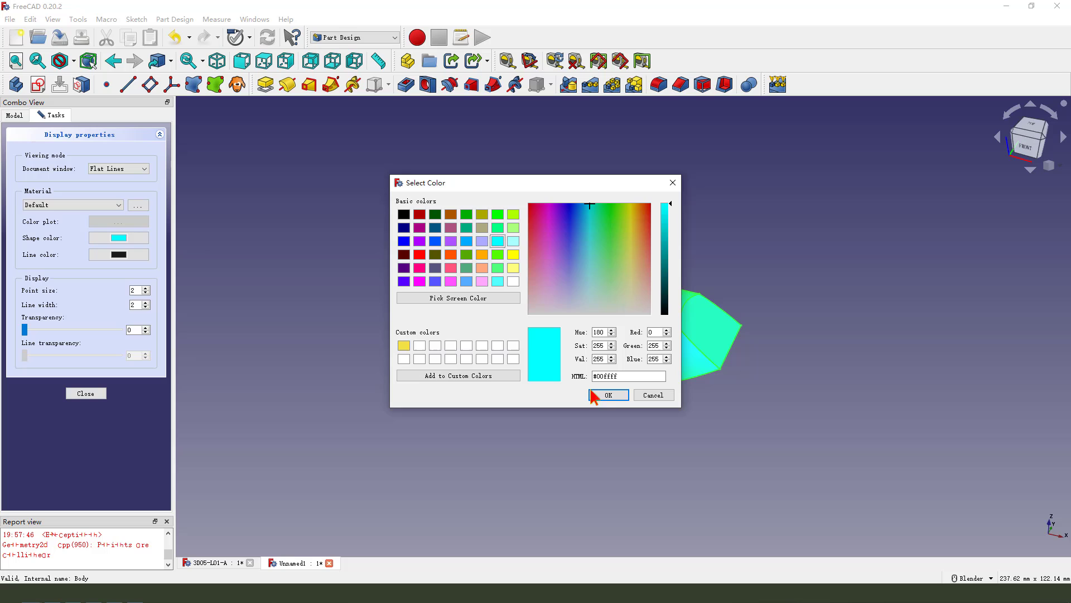
left_click(608, 394)
left_click(85, 394)
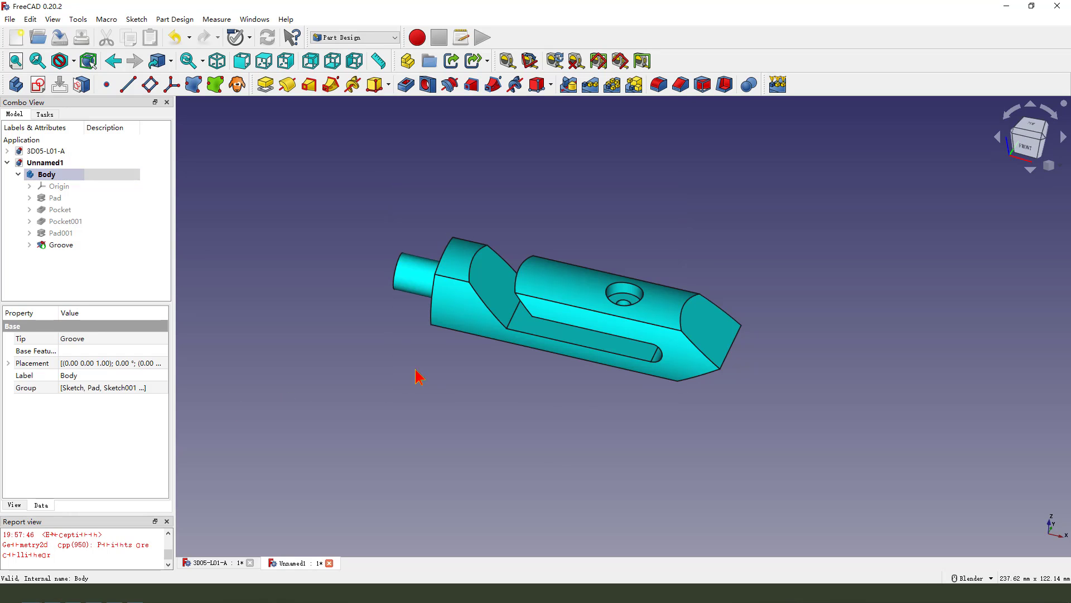
key("0")
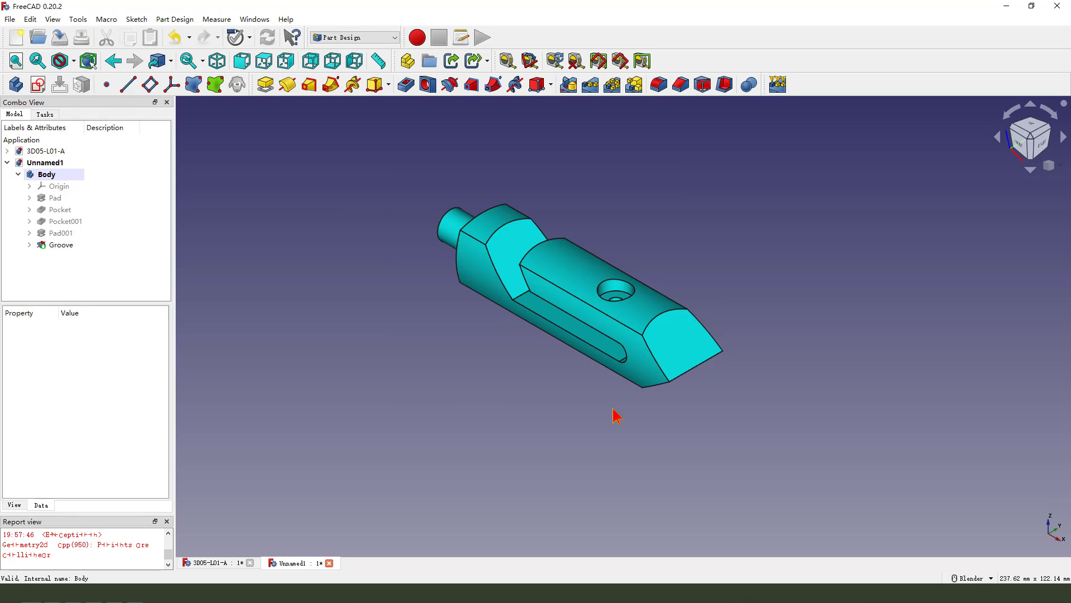
right_click(476, 357)
left_click(514, 375)
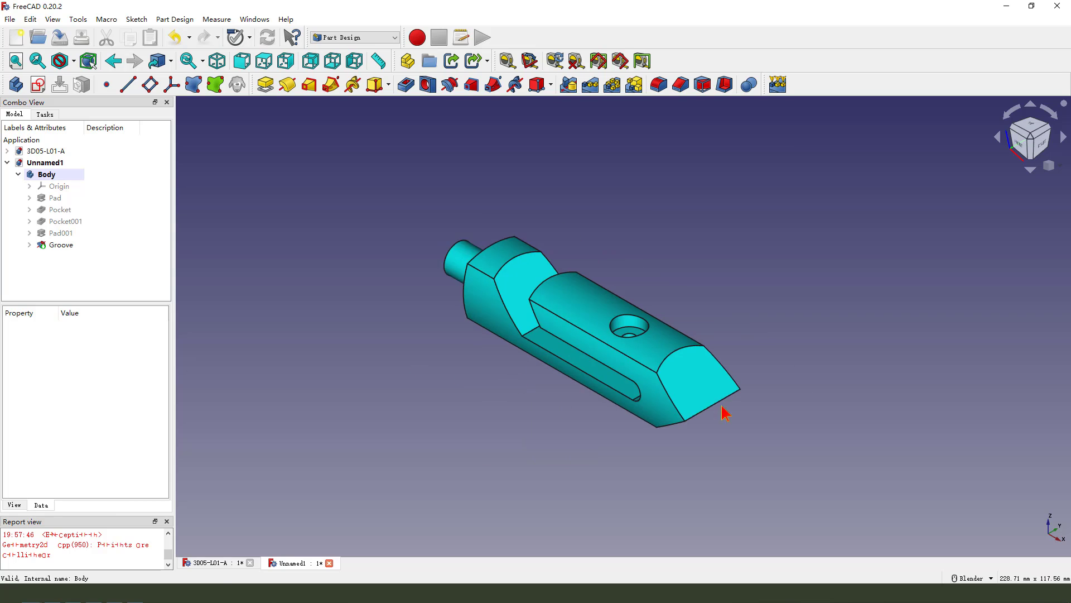
scroll(752, 412, "up", 2)
scroll(776, 445, "down", 2)
scroll(759, 446, "up", 2)
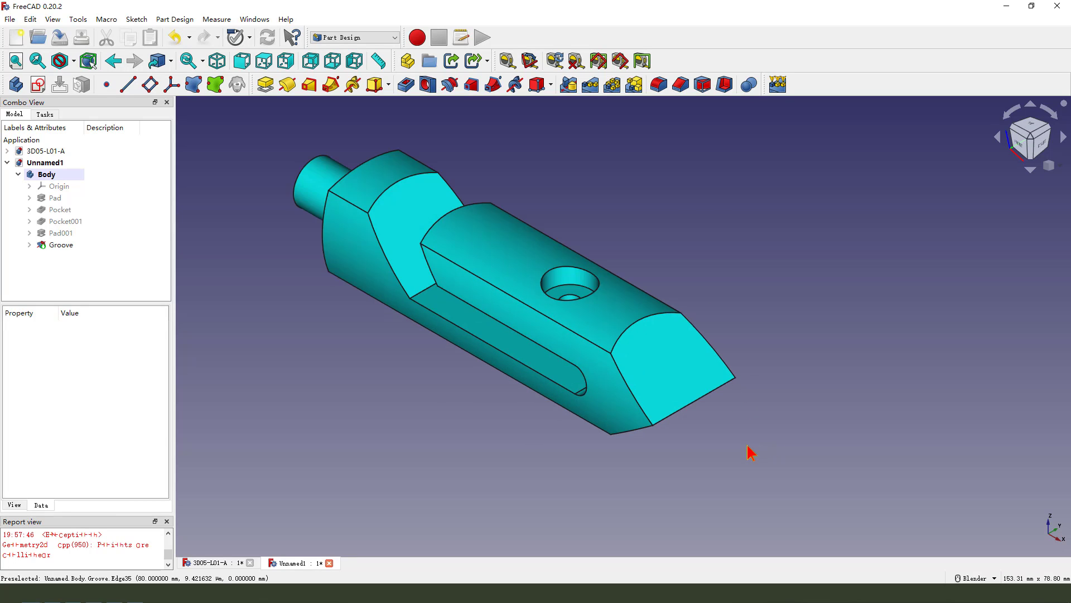
scroll(750, 450, "down", 1)
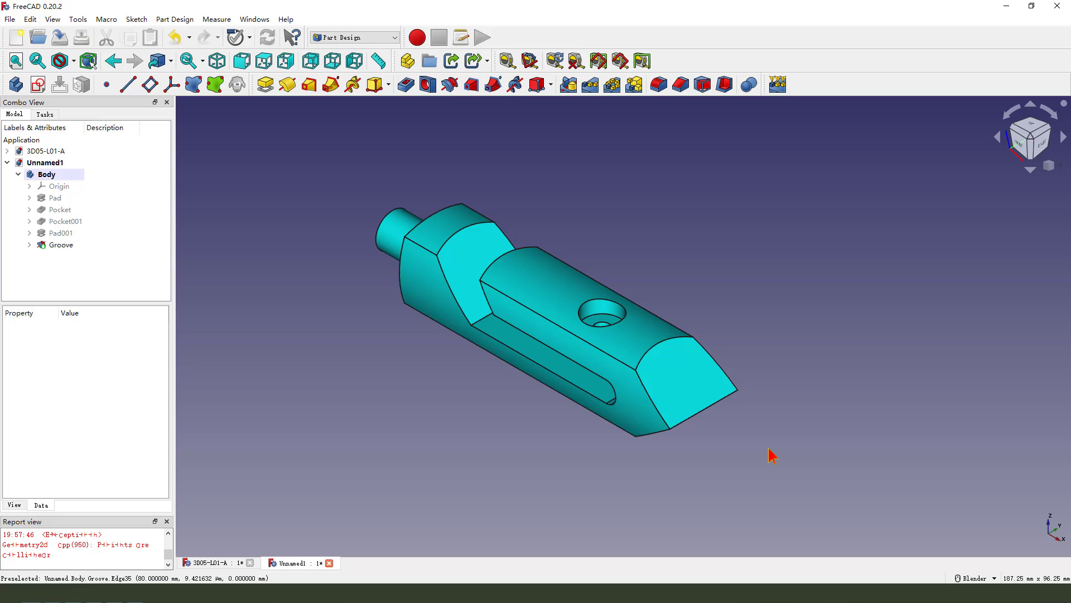